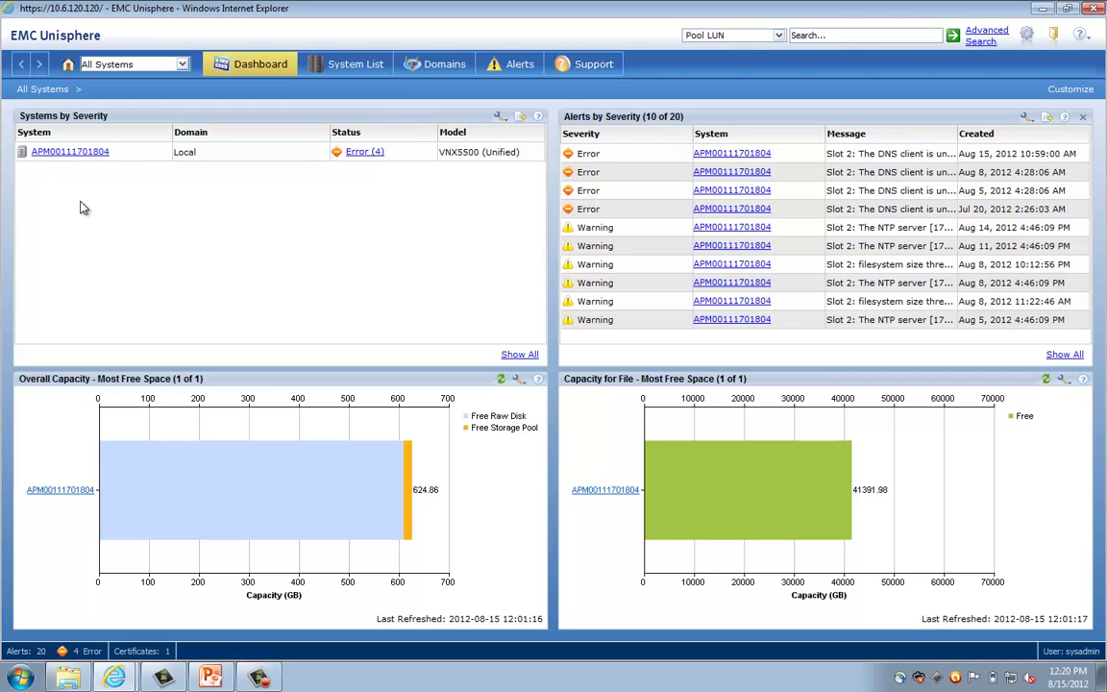
{"action": "left_click", "coordinate": [81, 153]}
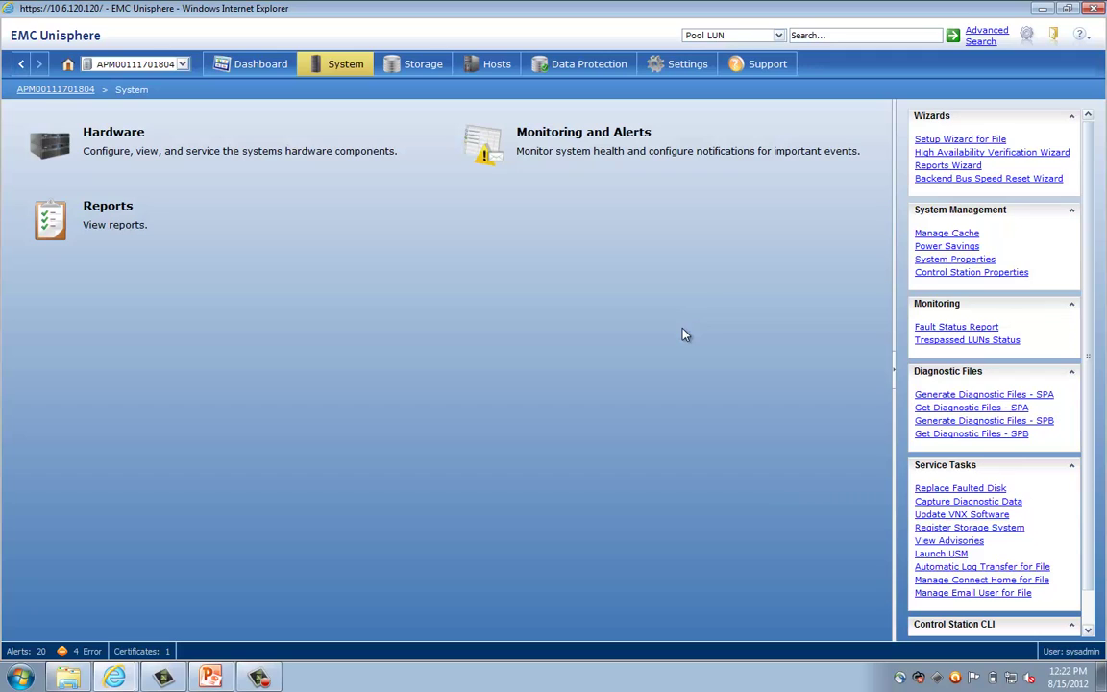
Set the SP cache Low Watermark to 70 and High Watermark to 90
{"action": "left_click", "coordinate": [925, 233]}
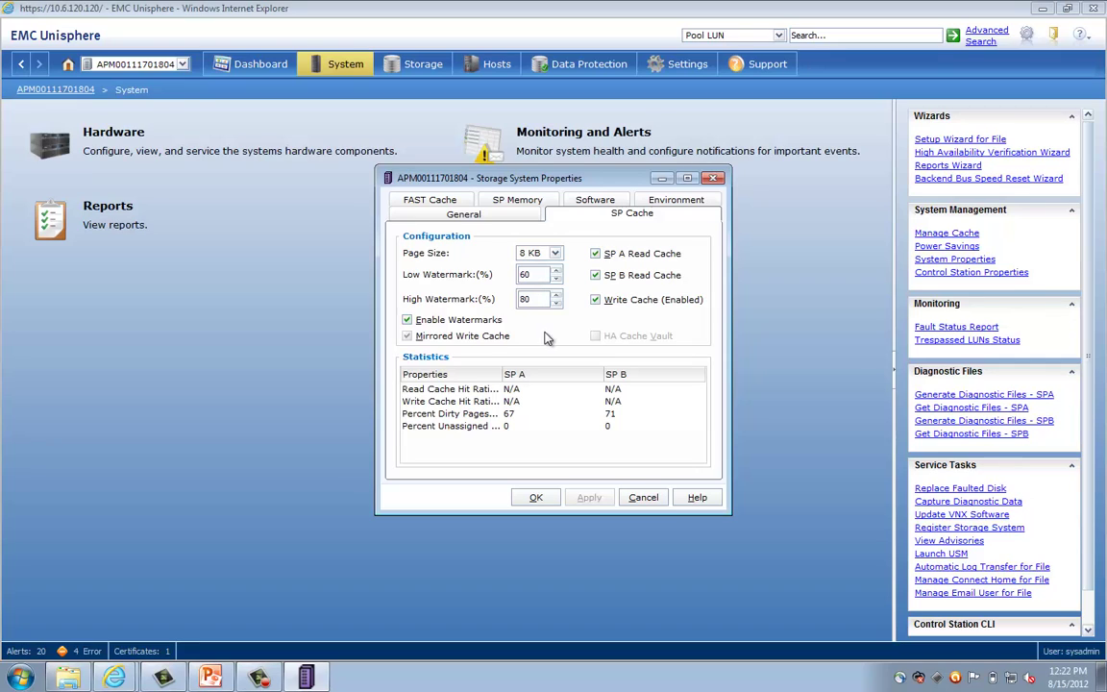
{"action": "key", "text": "Tab"}
{"action": "type", "text": "70"}
{"action": "key", "text": "Tab"}
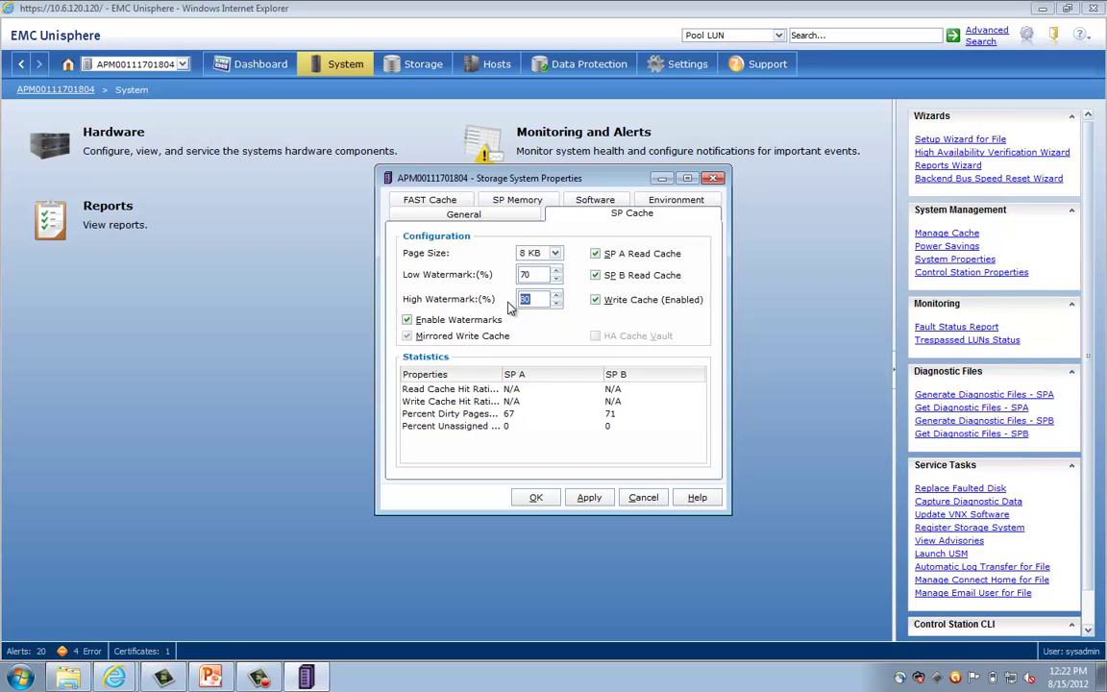
{"action": "type", "text": "90"}
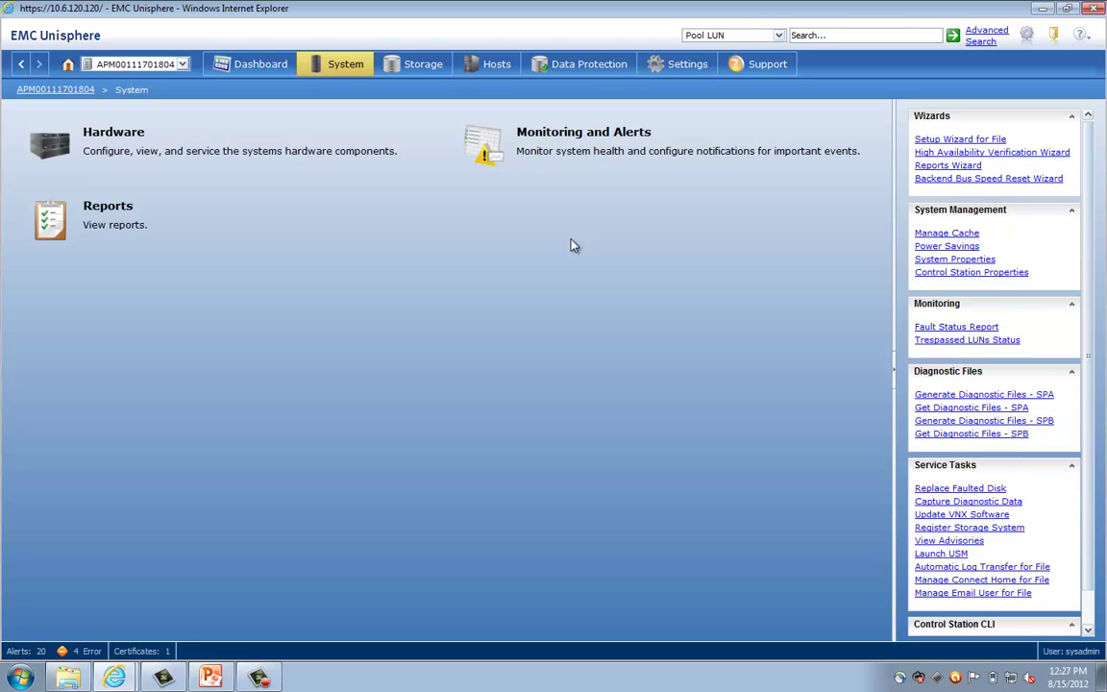
Show the Data Mover Parameters list under Settings and select nthreads
{"action": "left_click", "coordinate": [688, 67]}
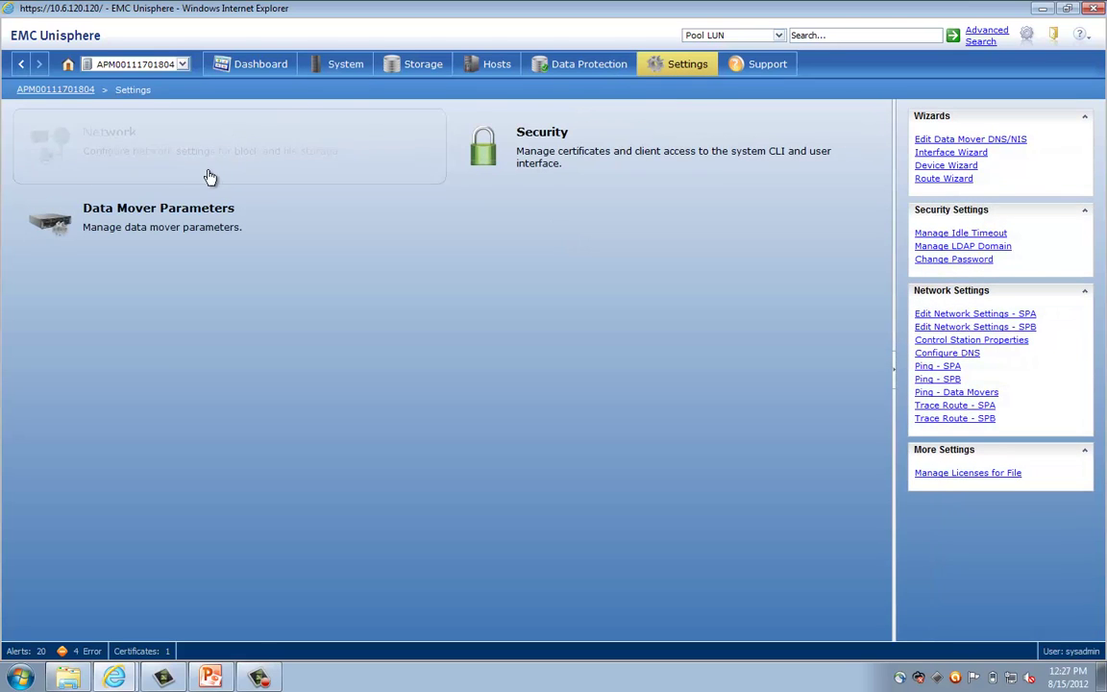
{"action": "left_click", "coordinate": [173, 223]}
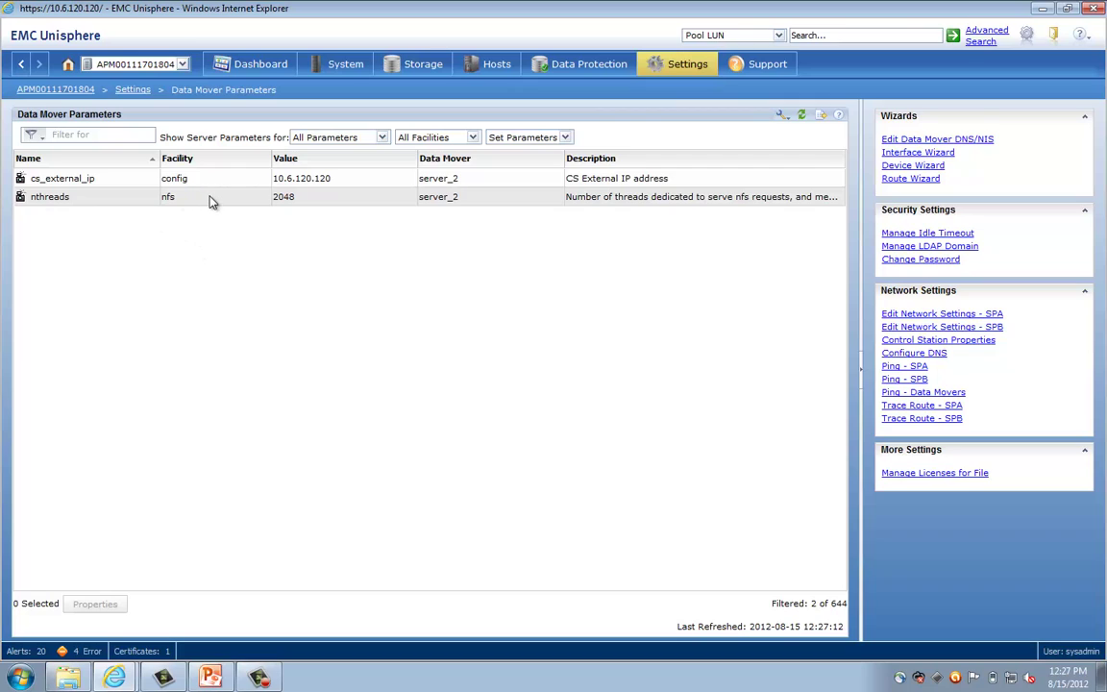
{"action": "left_click", "coordinate": [82, 198]}
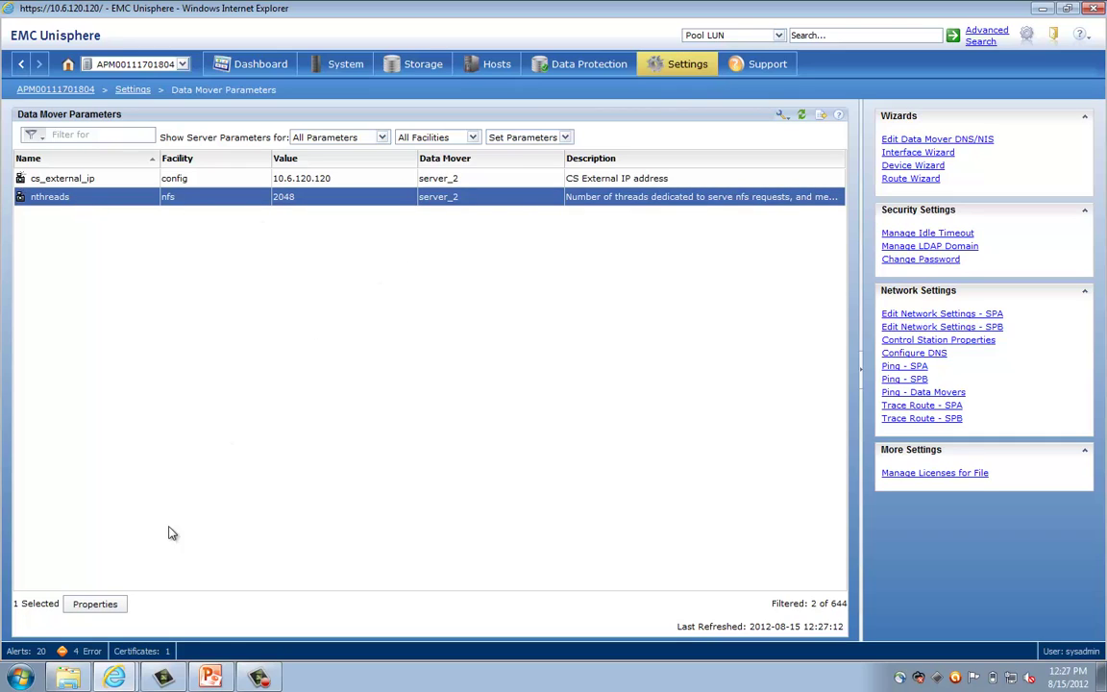
Review the nthreads properties (value 2048, default 512) in an enlarged window and cancel unchanged
{"action": "left_click", "coordinate": [85, 603]}
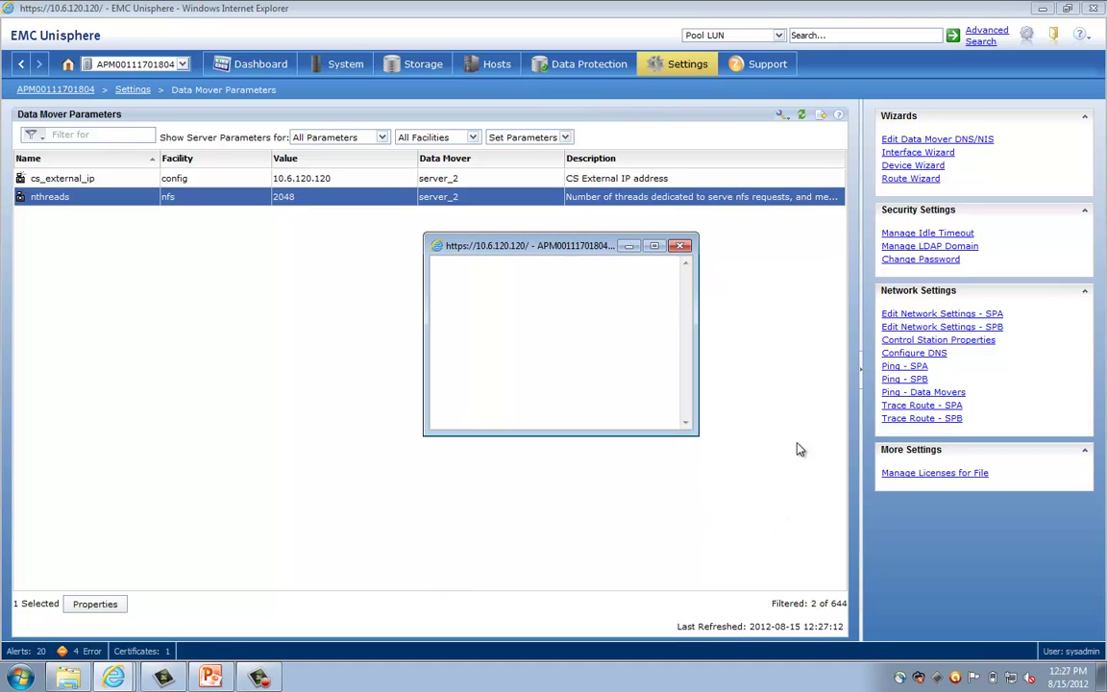
{"action": "left_click_drag", "start_coordinate": [580, 255], "coordinate": [435, 237]}
{"action": "left_click_drag", "start_coordinate": [553, 417], "coordinate": [596, 528]}
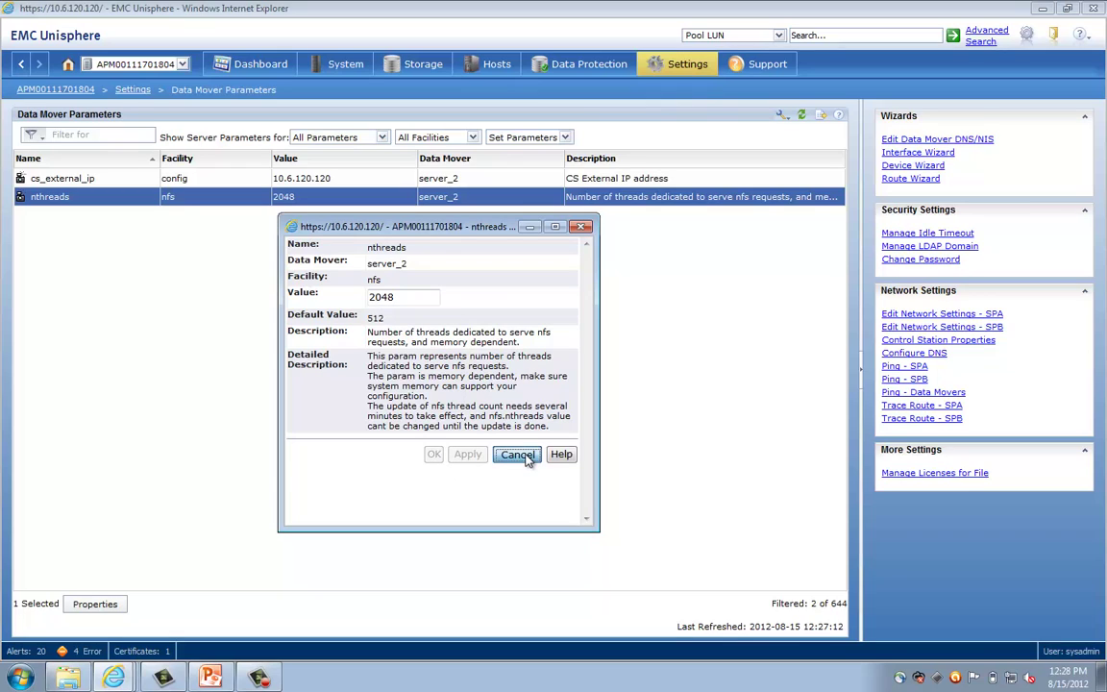
{"action": "left_click", "coordinate": [523, 457]}
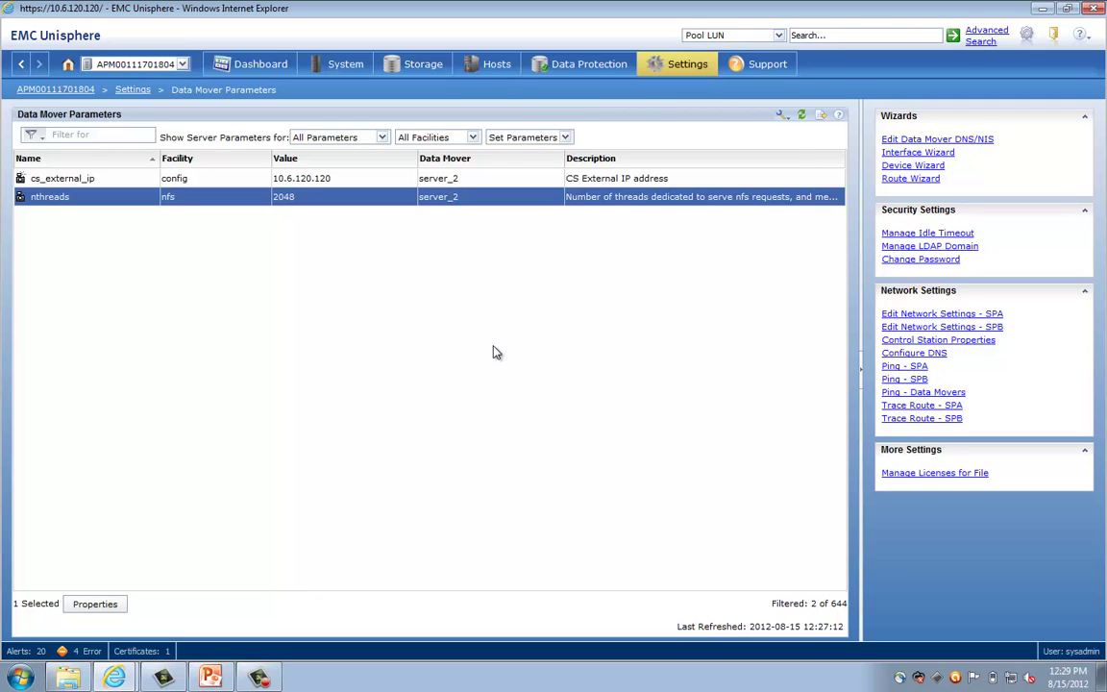
List All Parameters (644 Data Mover parameters) instead of only set ones and scroll through them
{"action": "left_click", "coordinate": [564, 138]}
{"action": "left_click", "coordinate": [519, 154]}
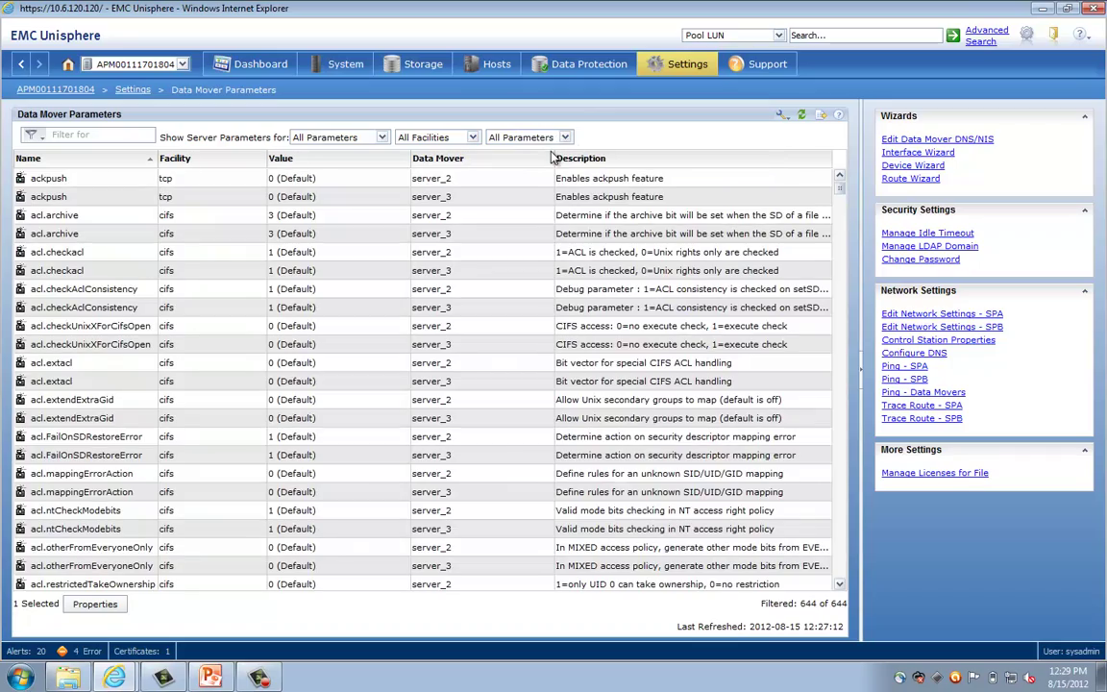
{"action": "left_click_drag", "start_coordinate": [840, 187], "coordinate": [840, 425]}
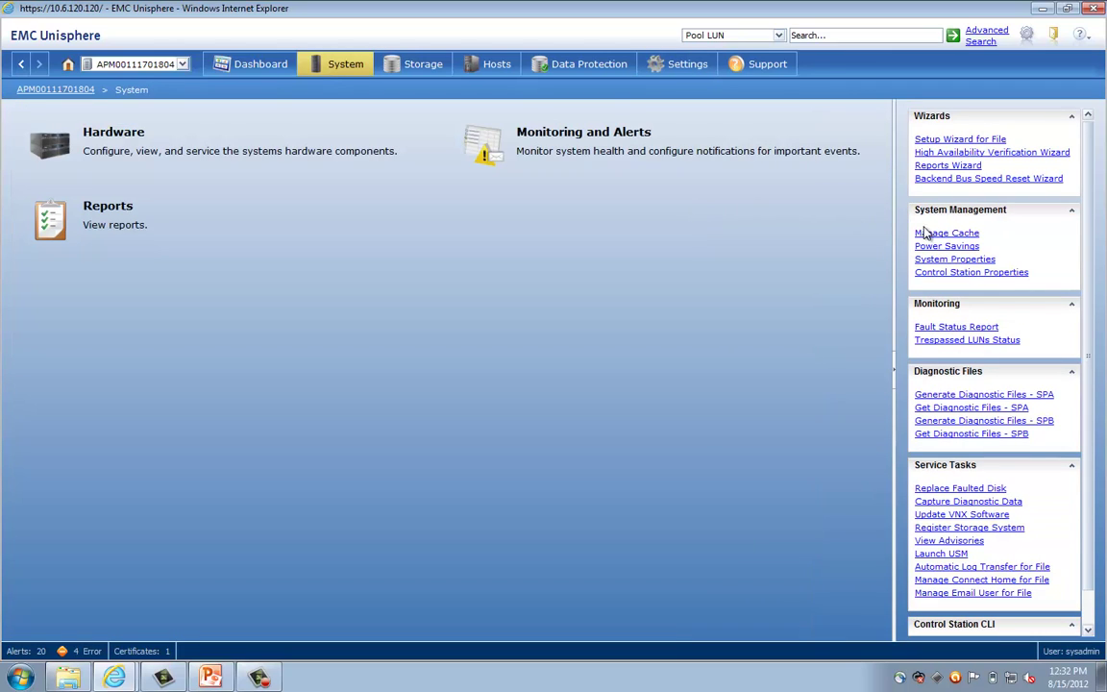
Inspect the FAST Cache tab (183 GB RAID 1) and disk Bus 1 Enclosure 2 Disk 6, then cancel
{"action": "left_click", "coordinate": [941, 234]}
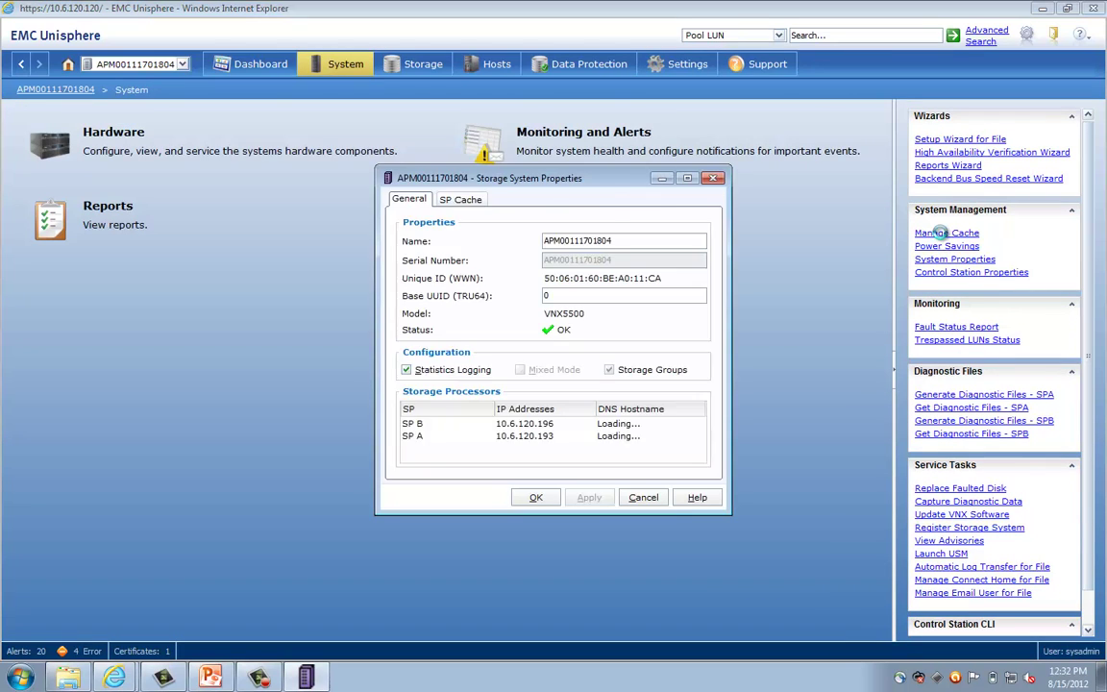
{"action": "left_click_drag", "start_coordinate": [569, 178], "coordinate": [390, 190]}
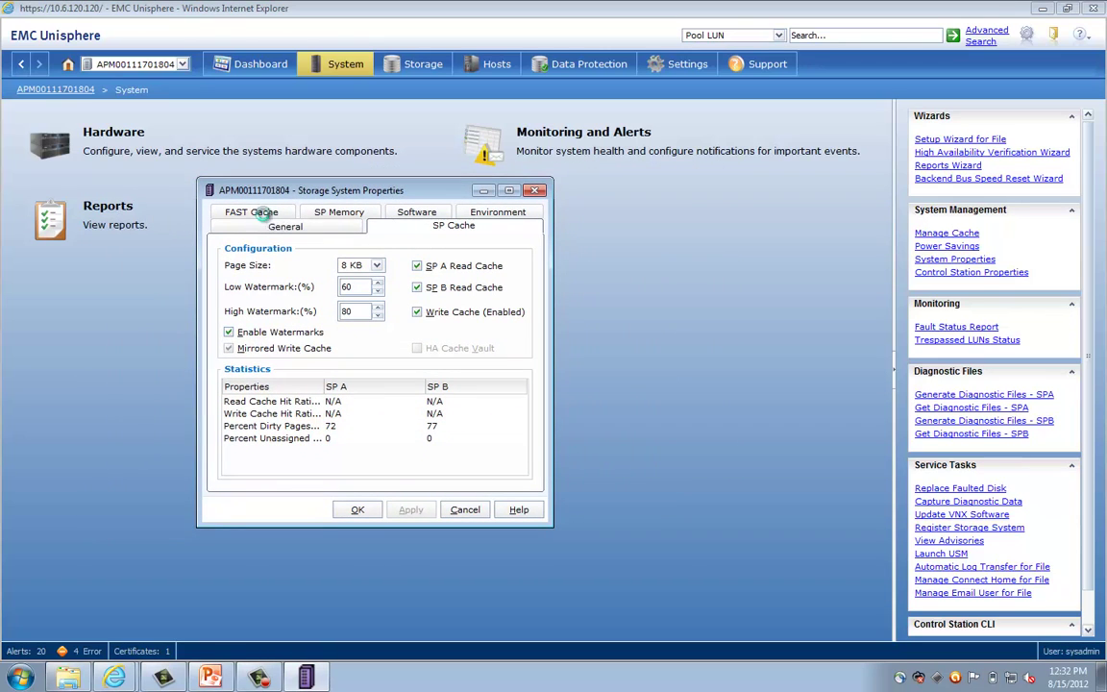
{"action": "left_click", "coordinate": [252, 214]}
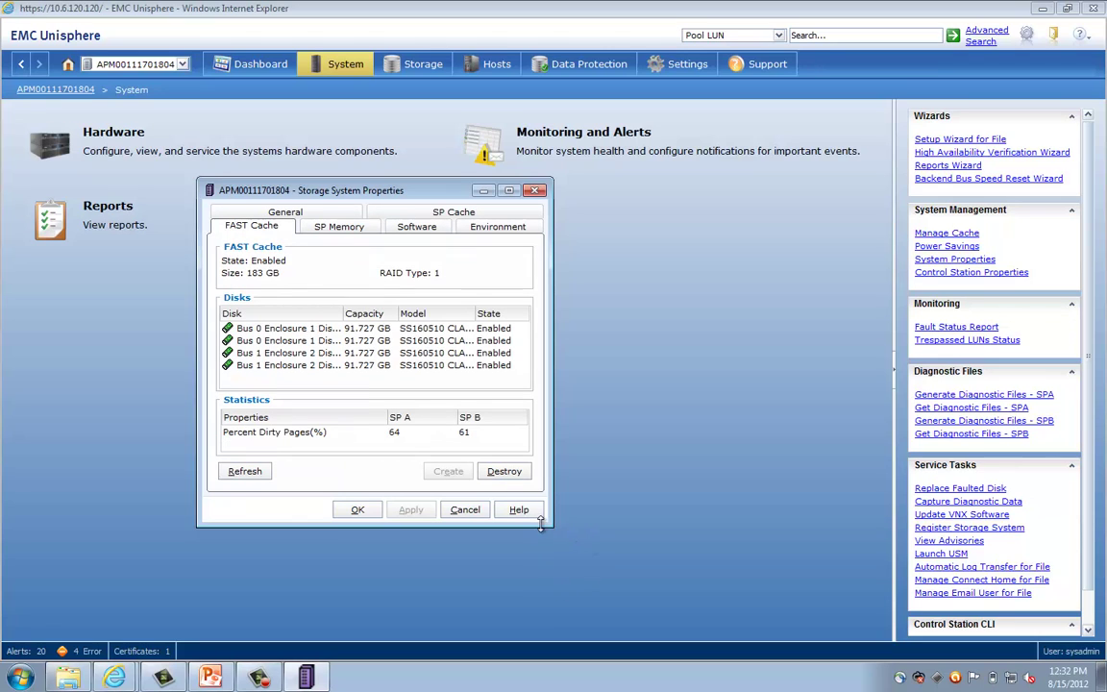
{"action": "left_click_drag", "start_coordinate": [541, 522], "coordinate": [721, 551]}
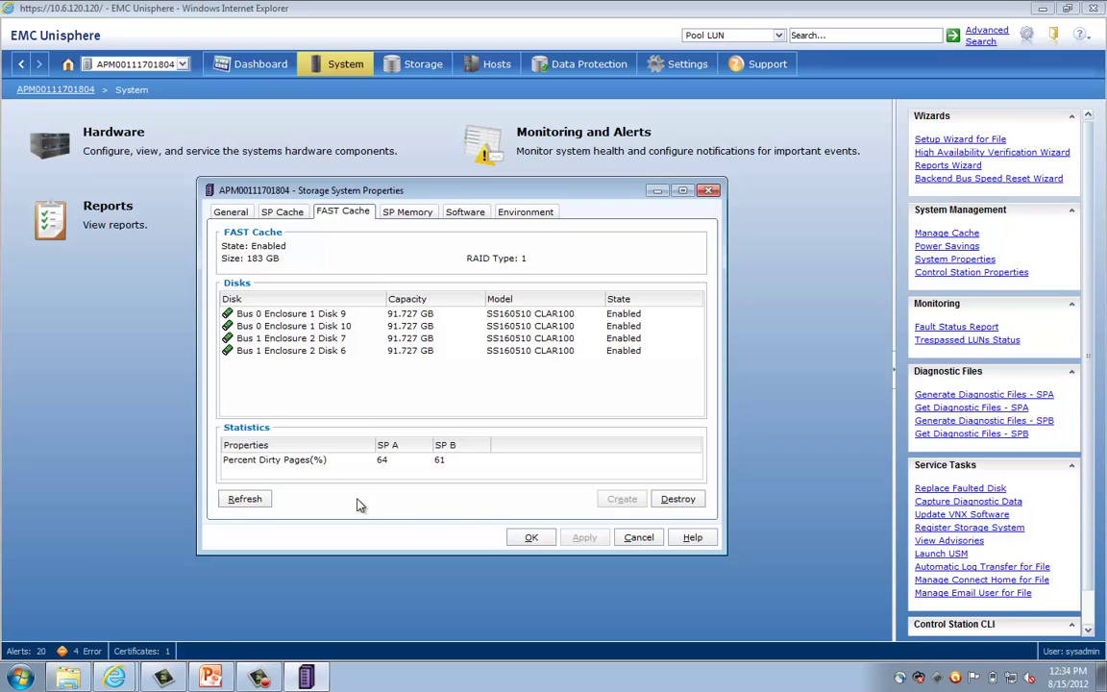
{"action": "left_click", "coordinate": [317, 349]}
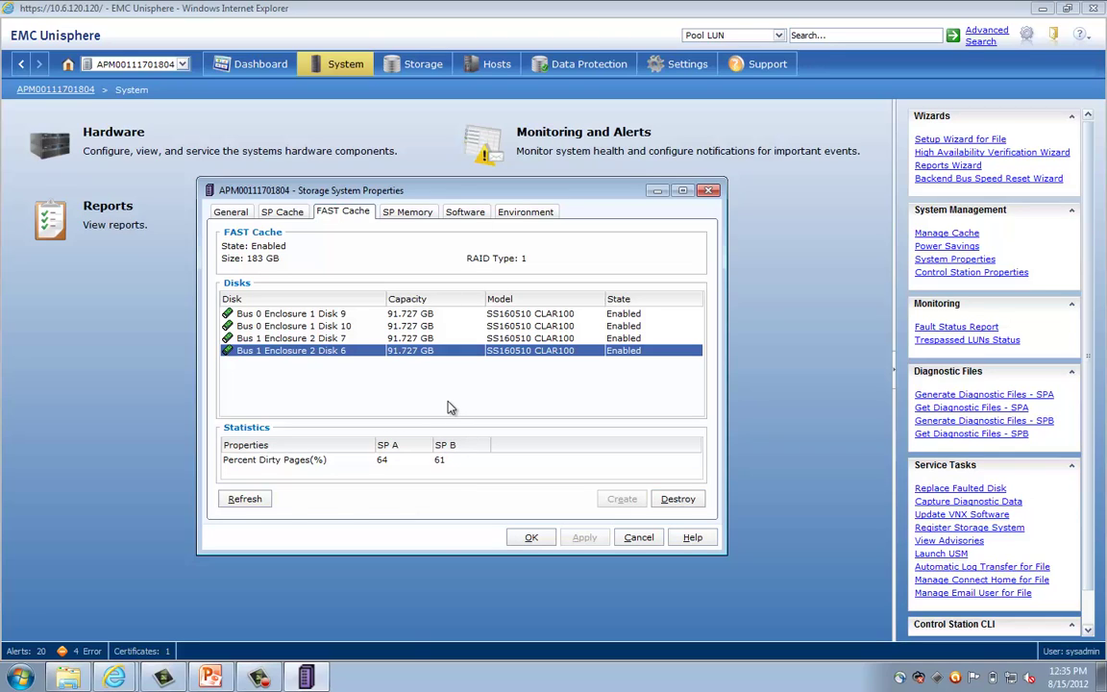
{"action": "left_click", "coordinate": [639, 537]}
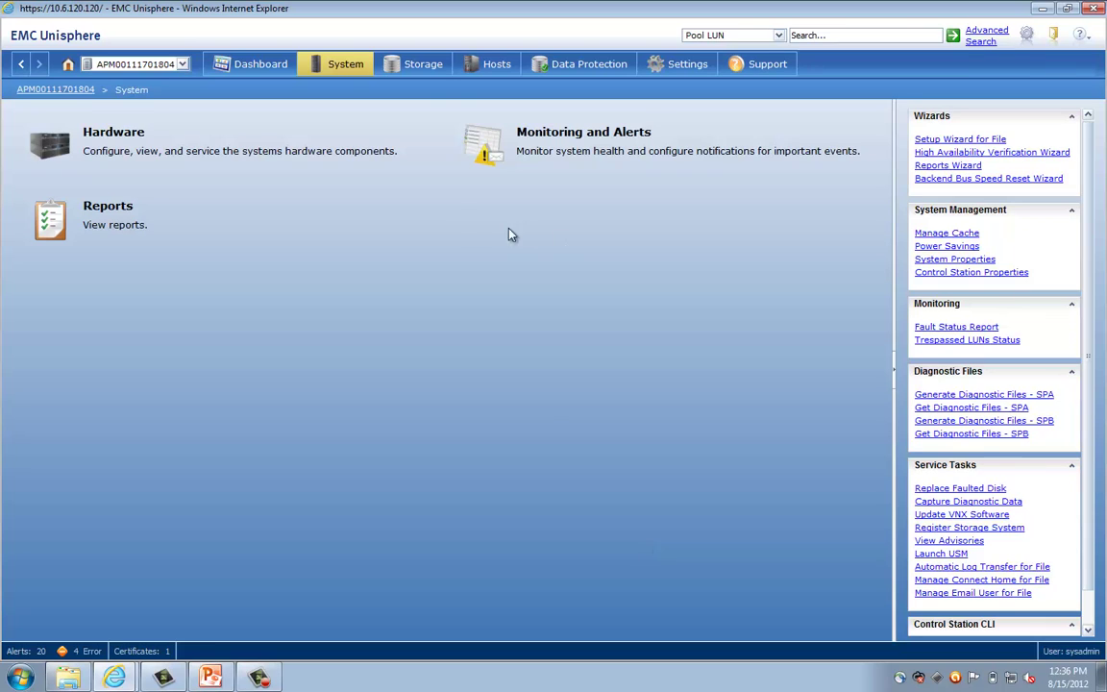
Go to Storage > Storage Configuration and open the Storage Pools overview
{"action": "left_click", "coordinate": [423, 69]}
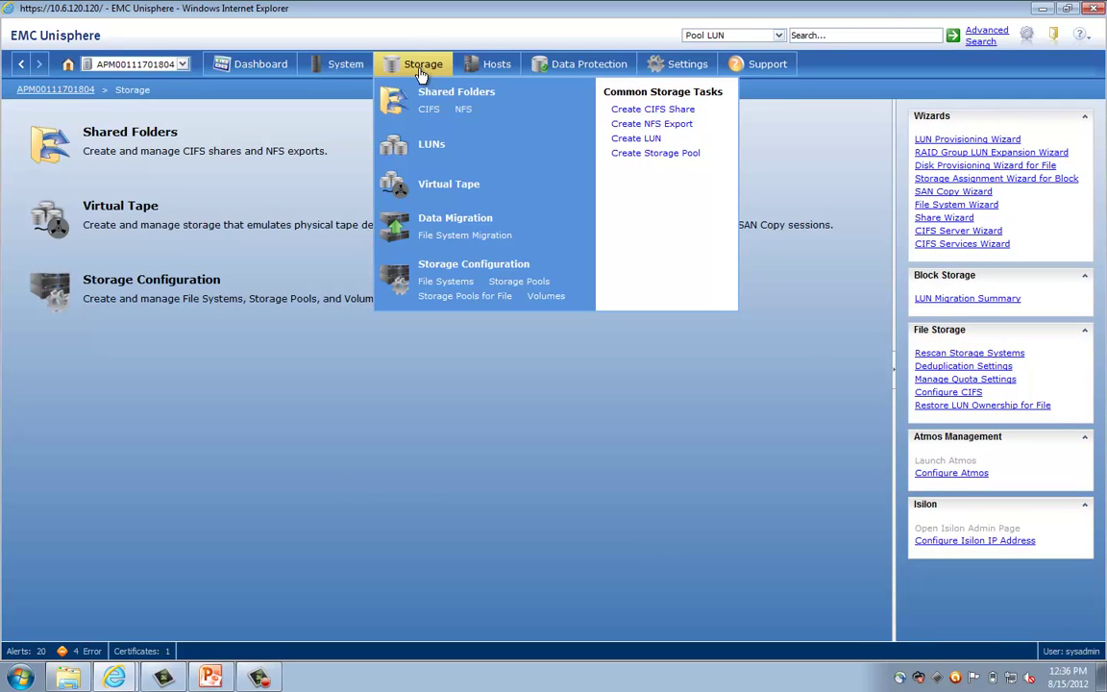
{"action": "left_click_drag", "start_coordinate": [83, 299], "coordinate": [199, 288]}
{"action": "left_click", "coordinate": [199, 287]}
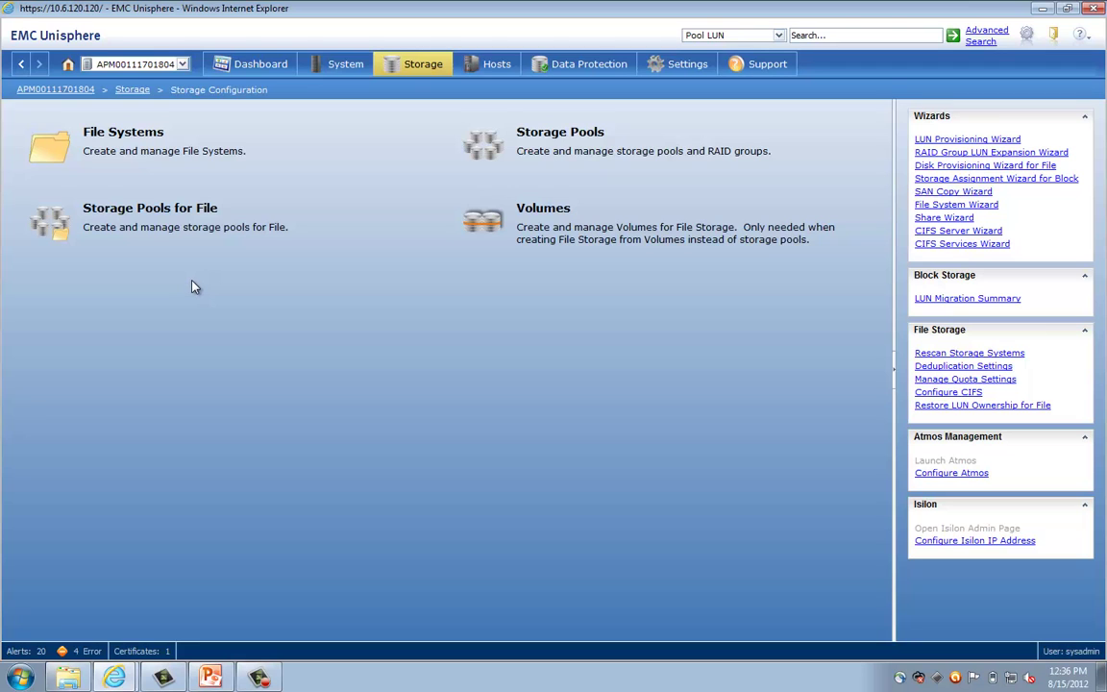
{"action": "left_click", "coordinate": [552, 151]}
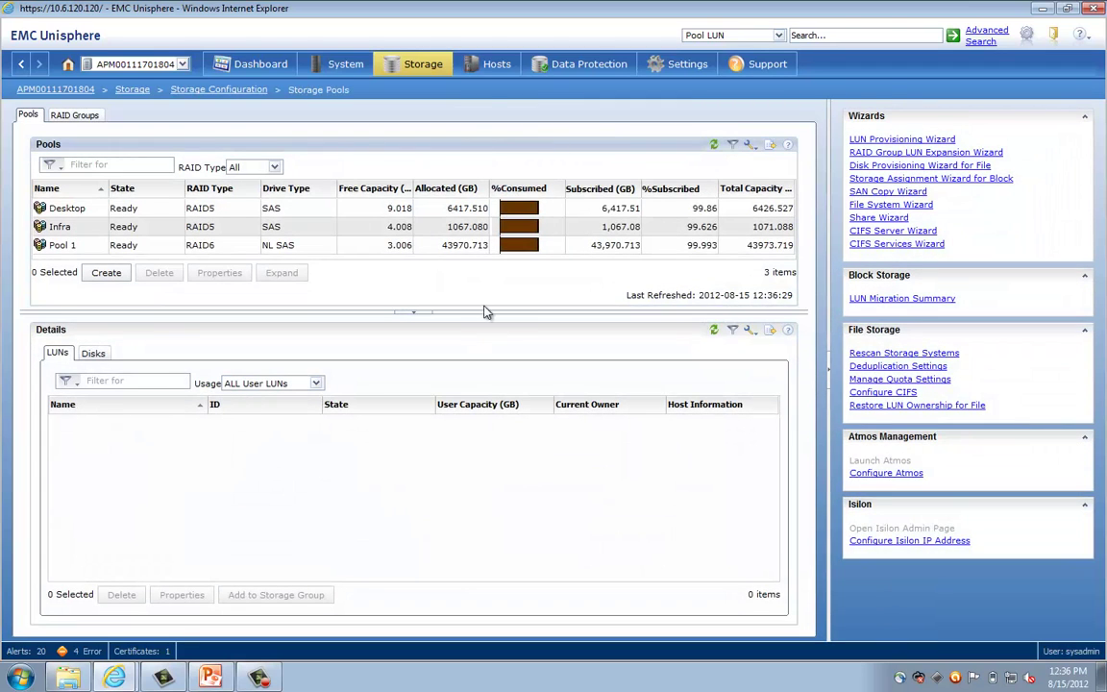
Collapse the details panel and select the Desktop pool to list its 10 vdilun LUNs
{"action": "left_click", "coordinate": [414, 314]}
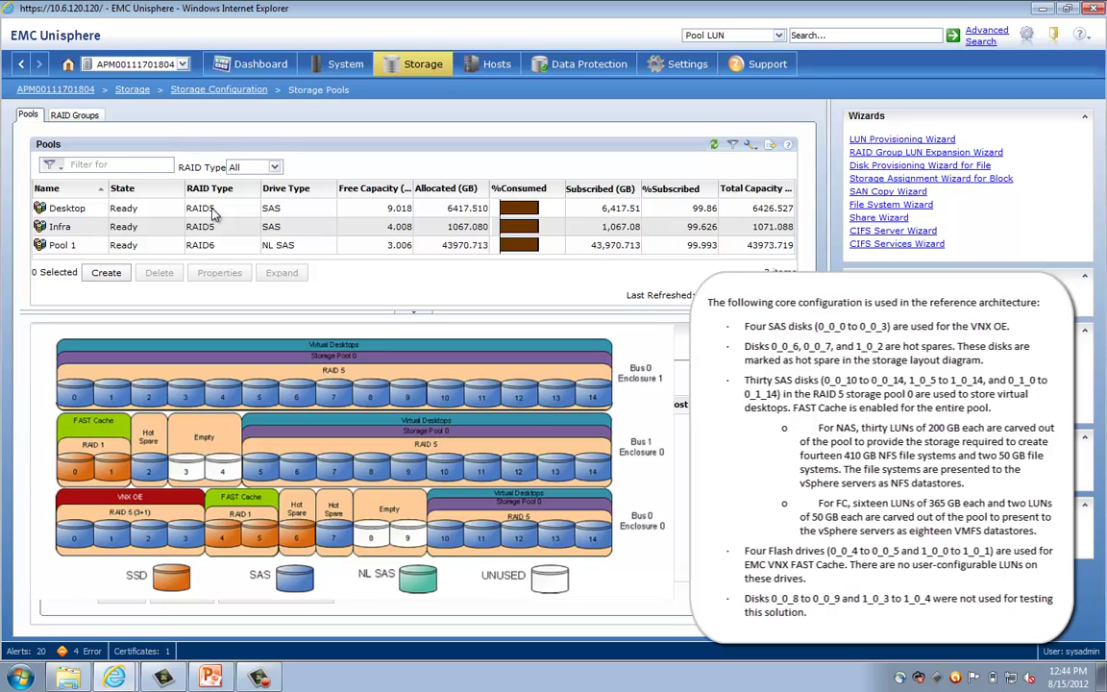
{"action": "left_click", "coordinate": [213, 213]}
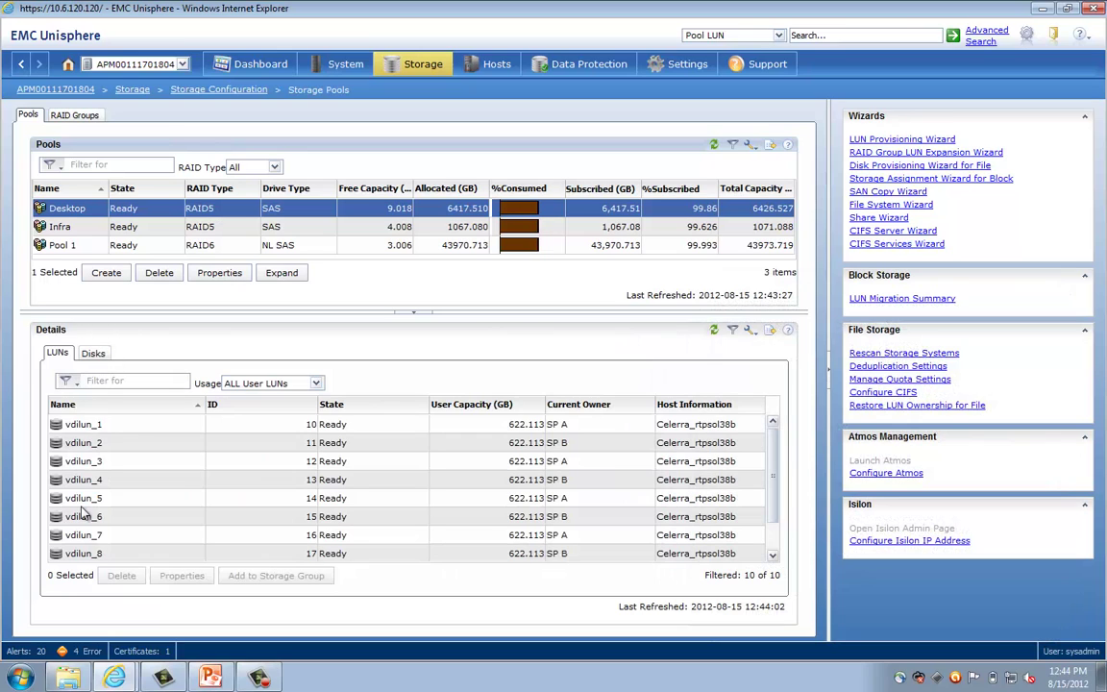
Show the Desktop pool's 30 SAS disks in the Disks details tab
{"action": "left_click", "coordinate": [96, 354]}
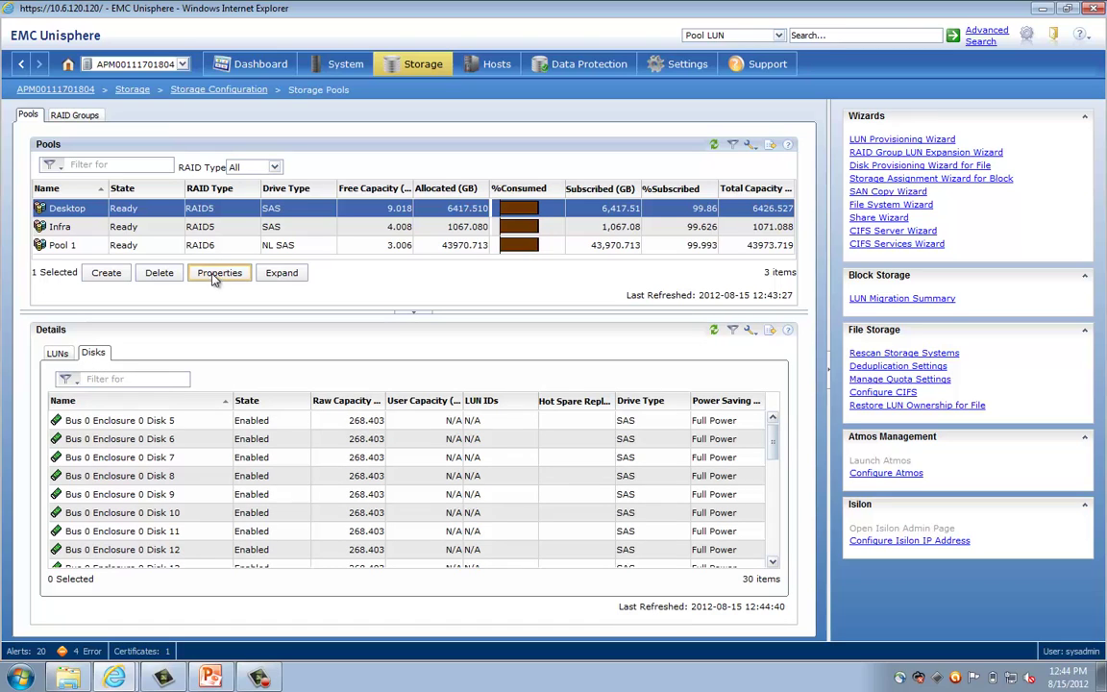
Open the Desktop Storage Pool Properties dialog (ID 2, RAID5 SAS, 6426.527 GB total)
{"action": "left_click", "coordinate": [214, 277]}
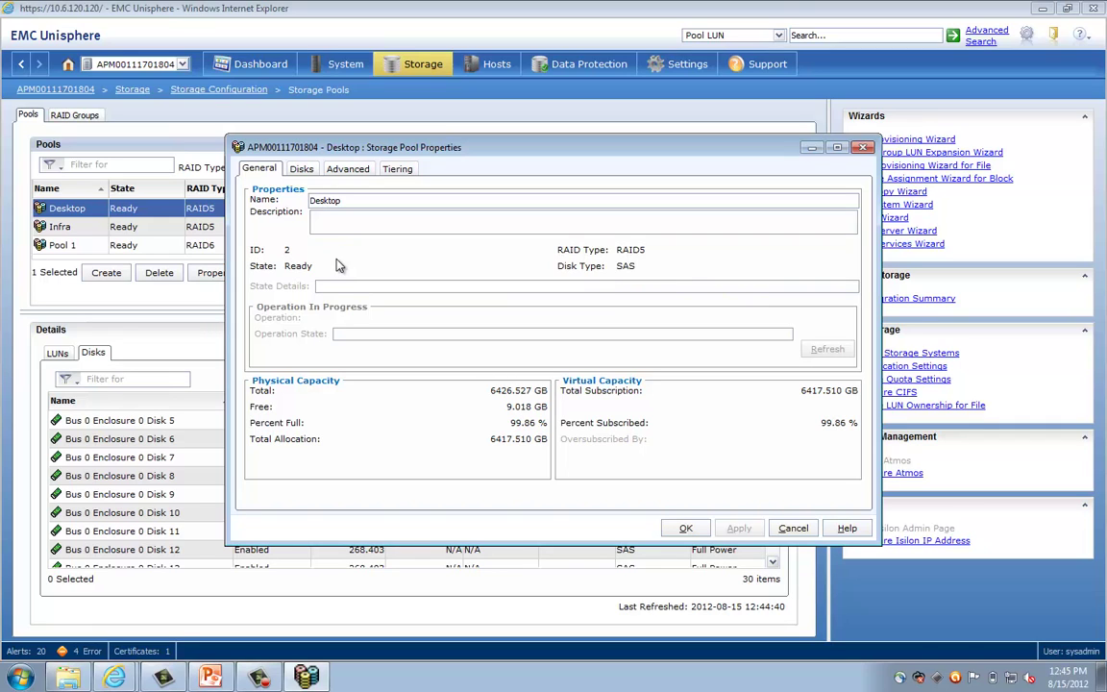
Show the Desktop pool's Advanced settings: 70% full alert threshold and FAST Cache enabled
{"action": "left_click", "coordinate": [349, 170]}
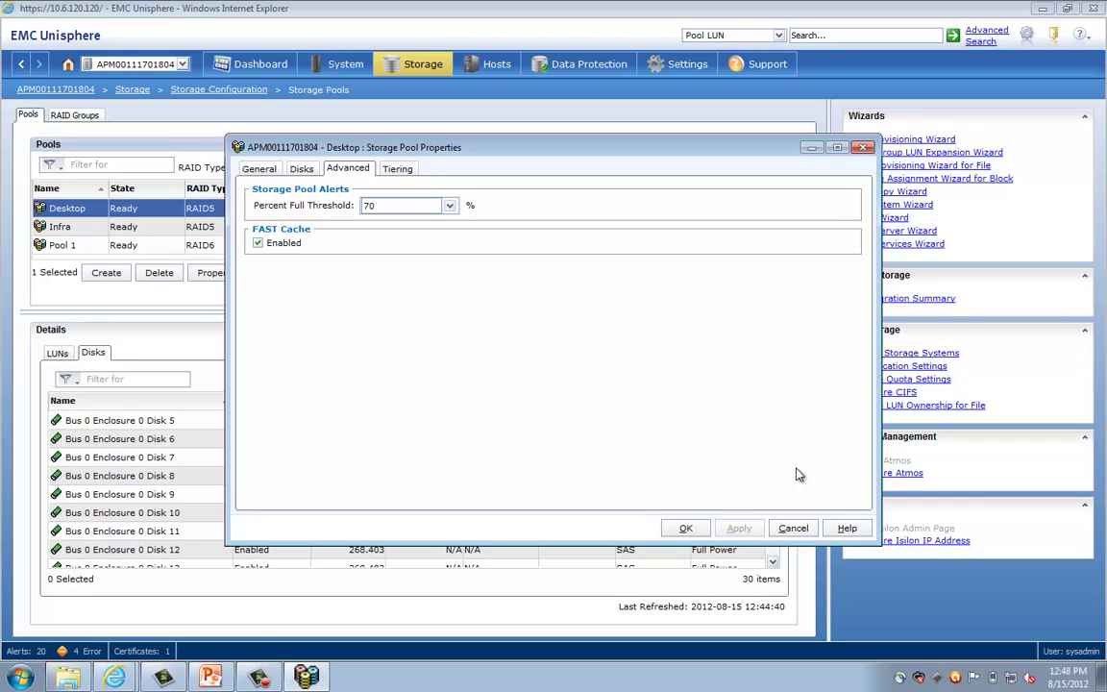
Cancel the Desktop pool properties unchanged and switch to the Storage overview page
{"action": "left_click", "coordinate": [792, 528]}
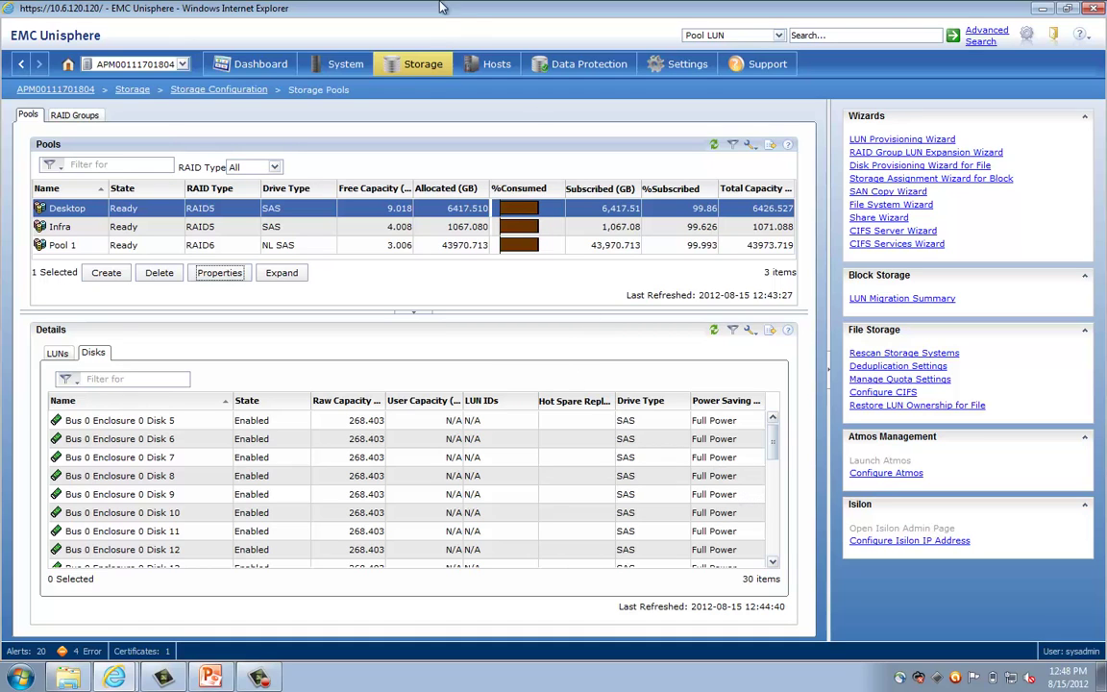
{"action": "left_click", "coordinate": [423, 64]}
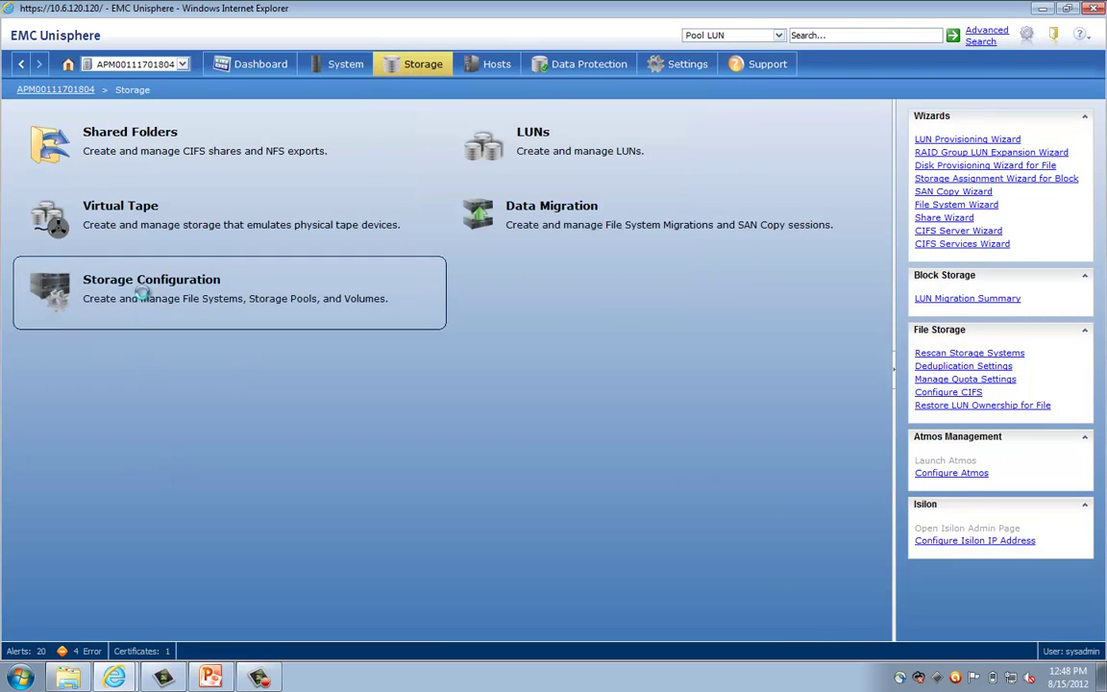
Open Storage Configuration's Storage Pools for File, listing the Desktop, Infra and Pool 1 pools
{"action": "left_click", "coordinate": [141, 295]}
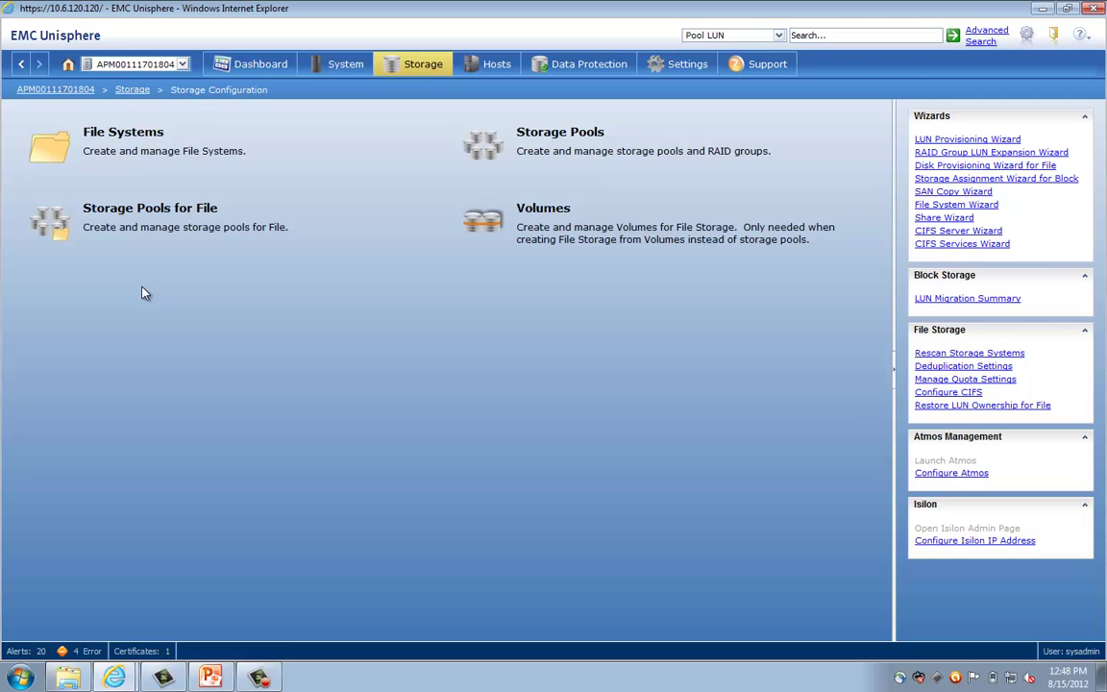
{"action": "left_click", "coordinate": [144, 232]}
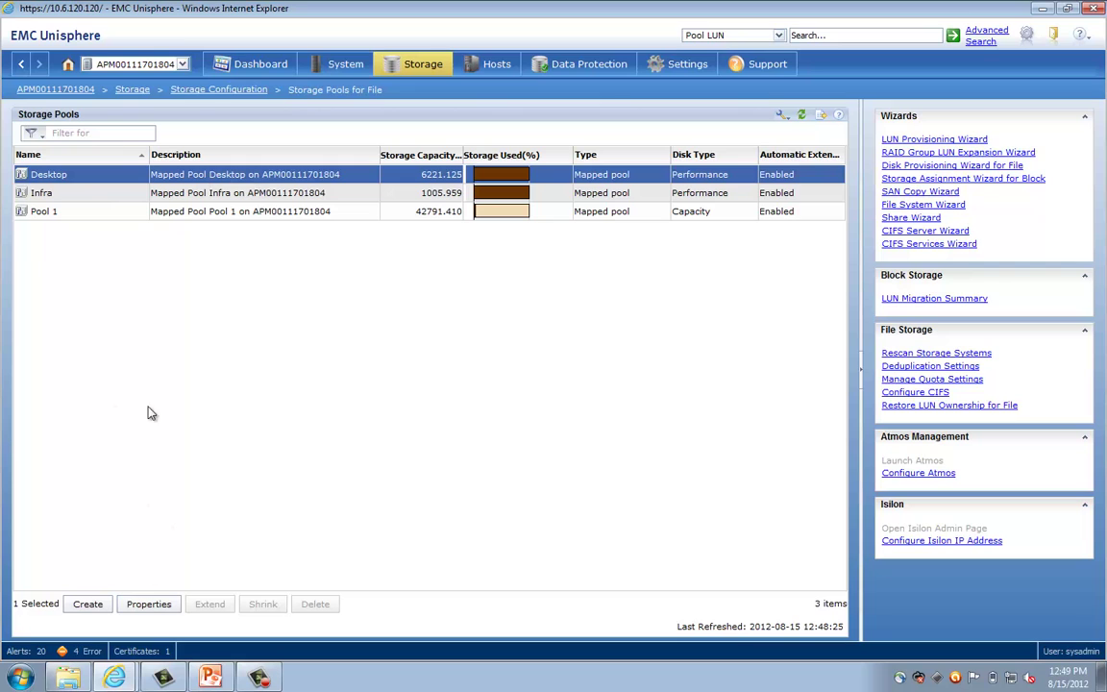
{"action": "left_click", "coordinate": [149, 603]}
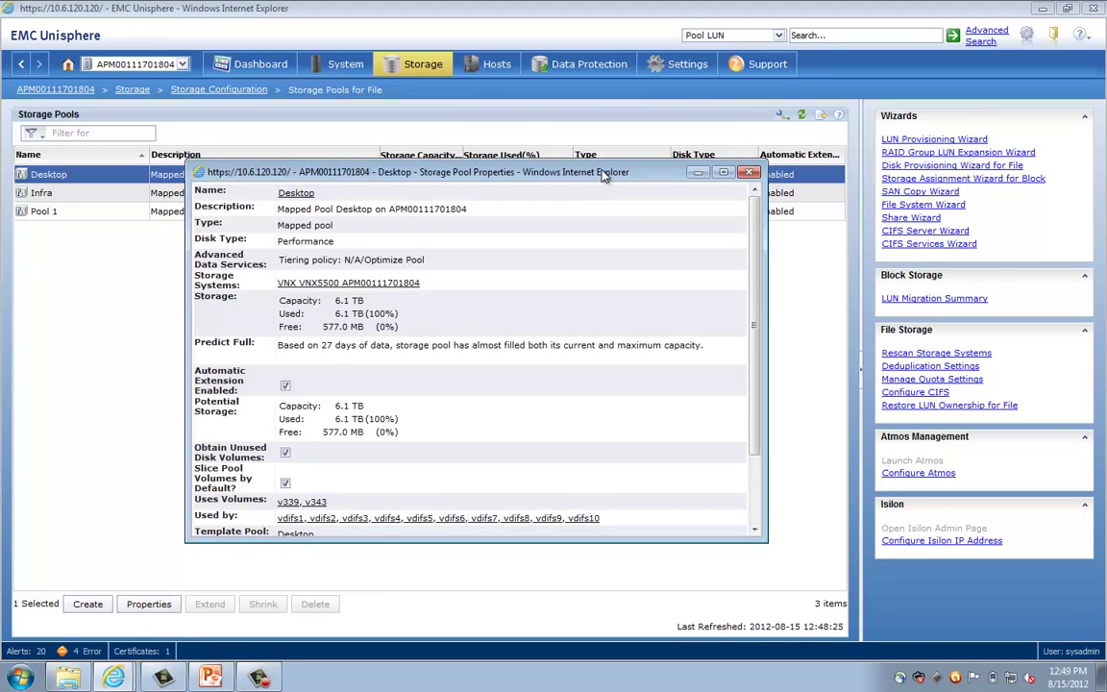
{"action": "left_click_drag", "start_coordinate": [604, 175], "coordinate": [617, 34]}
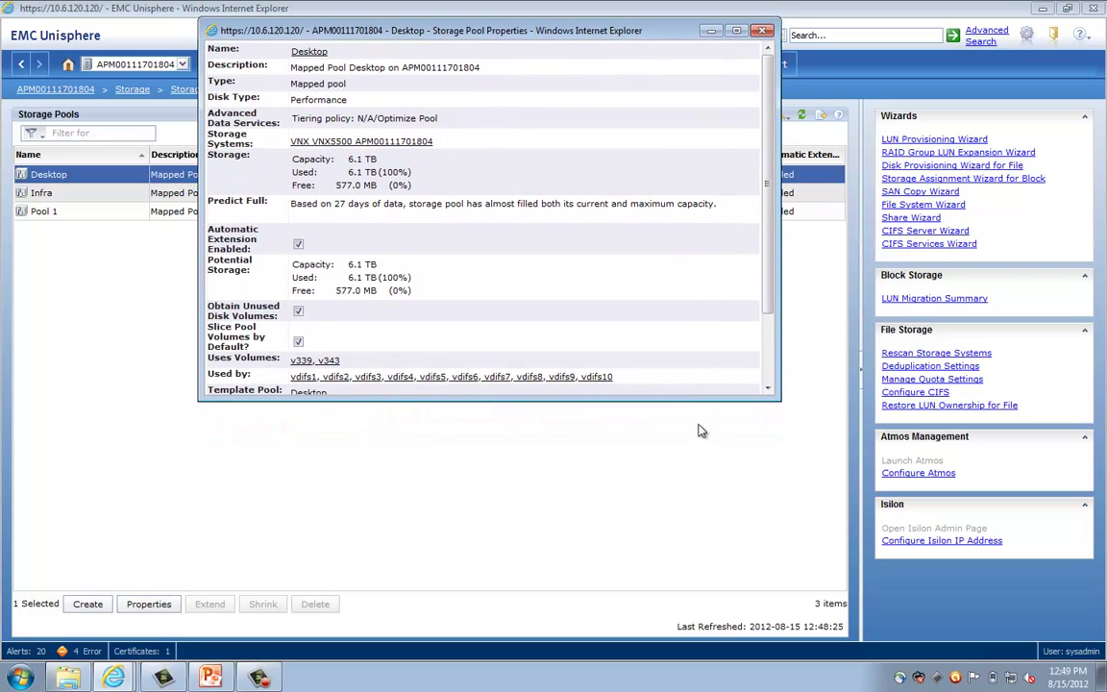
{"action": "left_click_drag", "start_coordinate": [777, 397], "coordinate": [793, 602]}
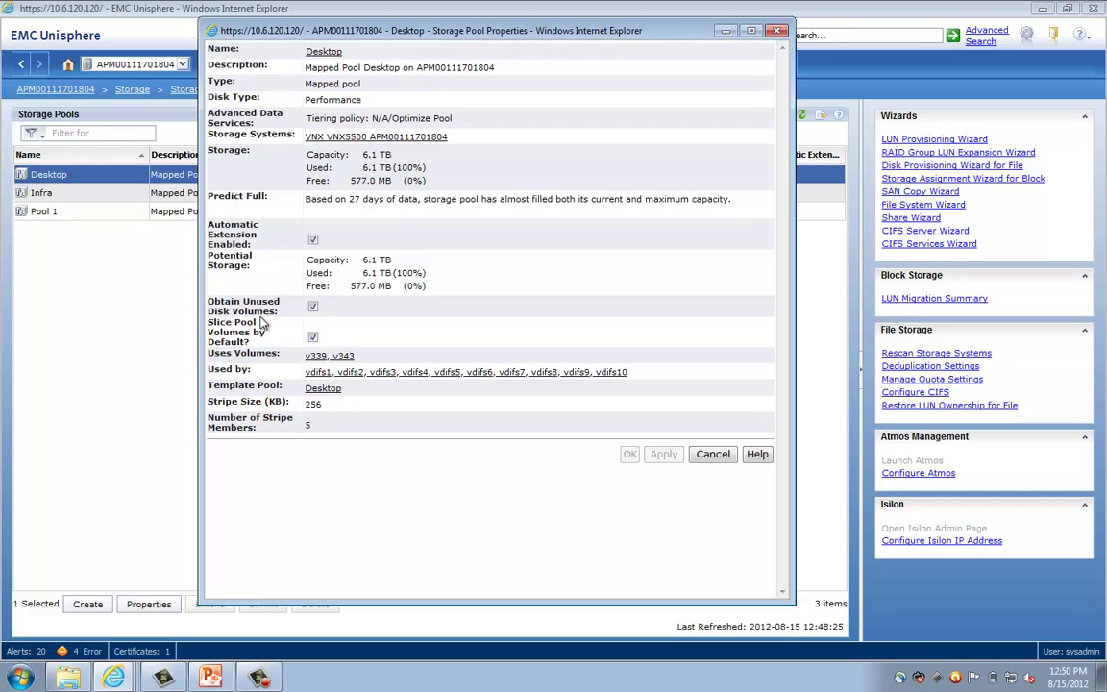
{"action": "mouse_move", "coordinate": [266, 320]}
{"action": "left_click", "coordinate": [714, 455]}
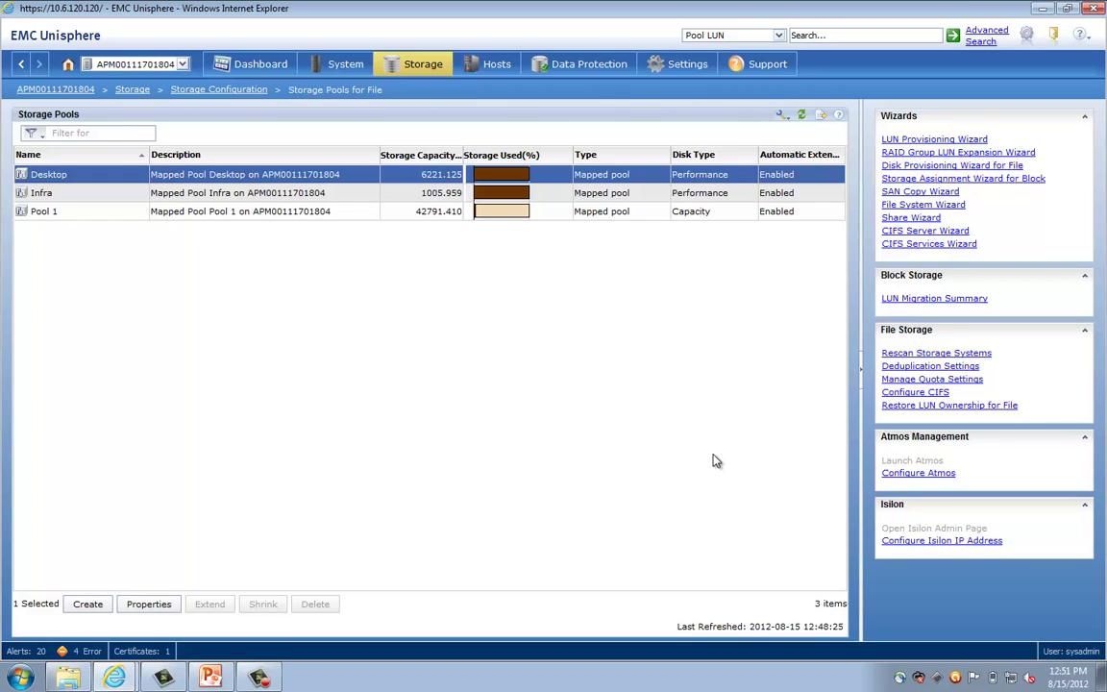
Return to Storage Configuration and list the 15 file systems, including vdifs1–vdifs10
{"action": "left_click", "coordinate": [189, 93]}
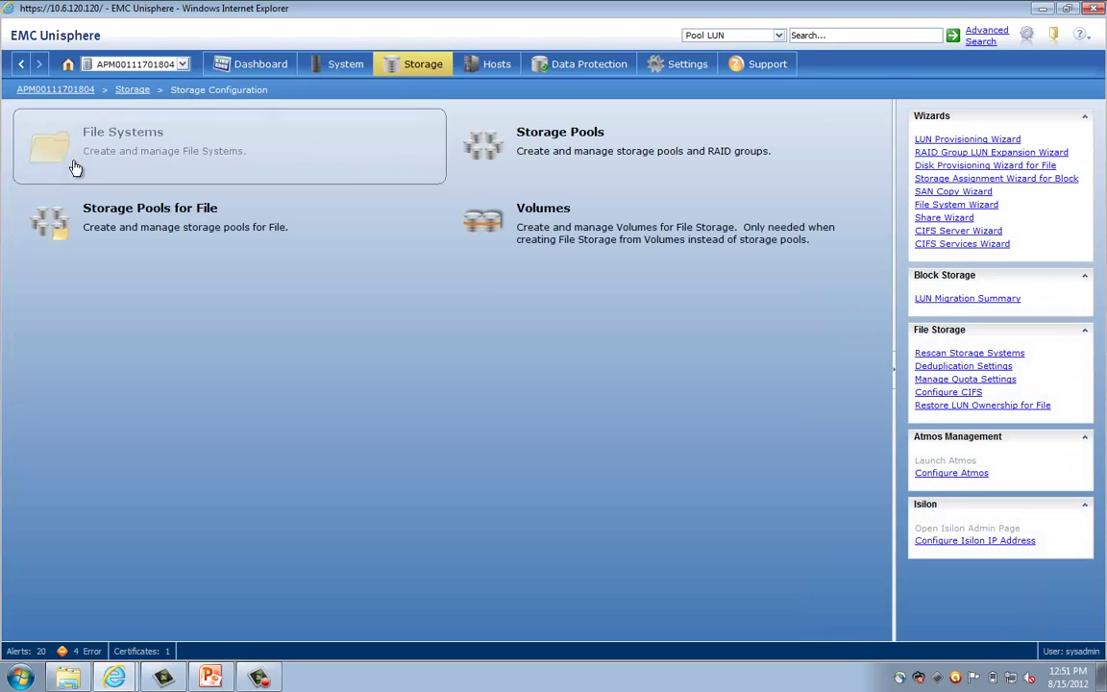
{"action": "left_click", "coordinate": [88, 156]}
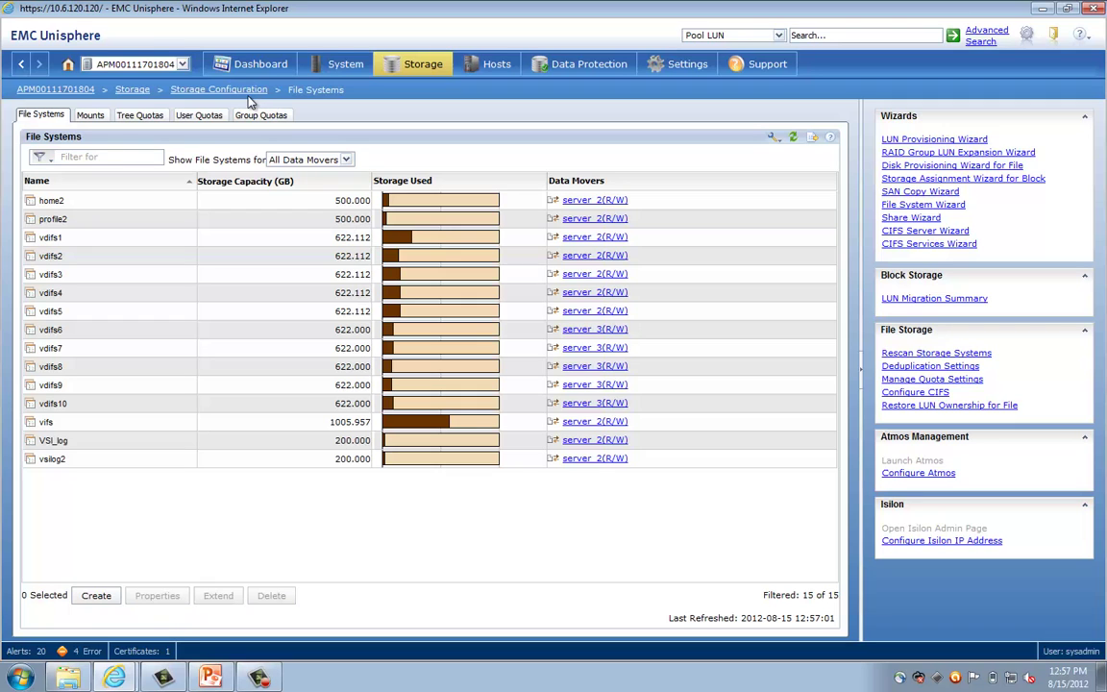
Go to Storage Configuration > Storage Pools and select Pool 1 to list its ten cifslun LUNs
{"action": "left_click", "coordinate": [135, 90]}
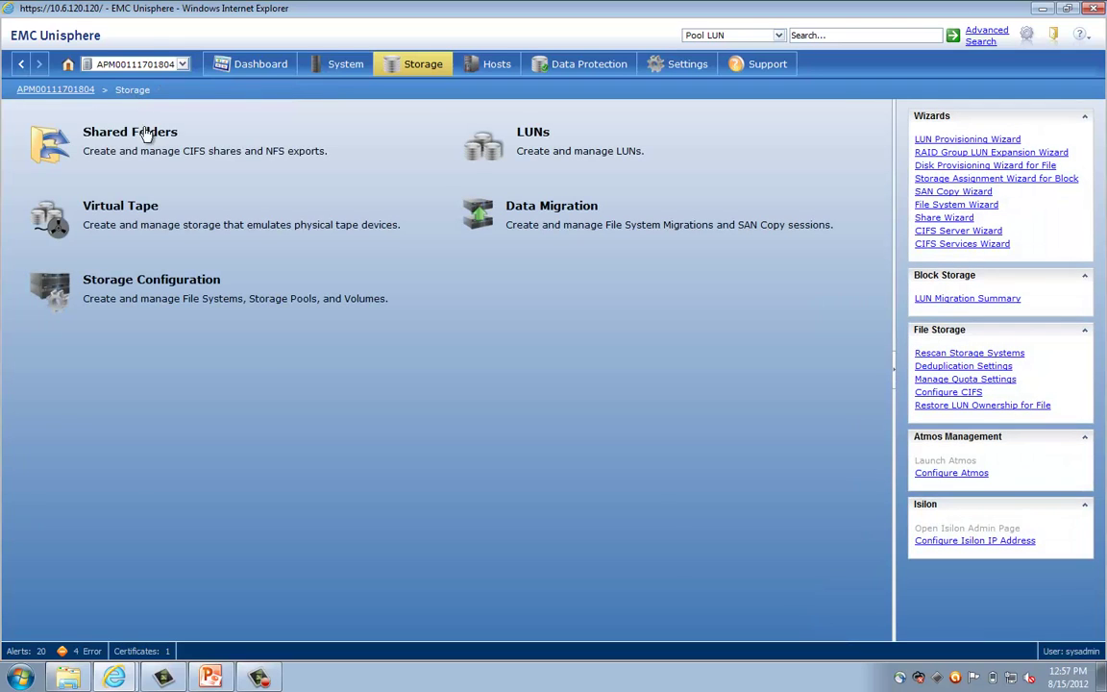
{"action": "left_click", "coordinate": [161, 290]}
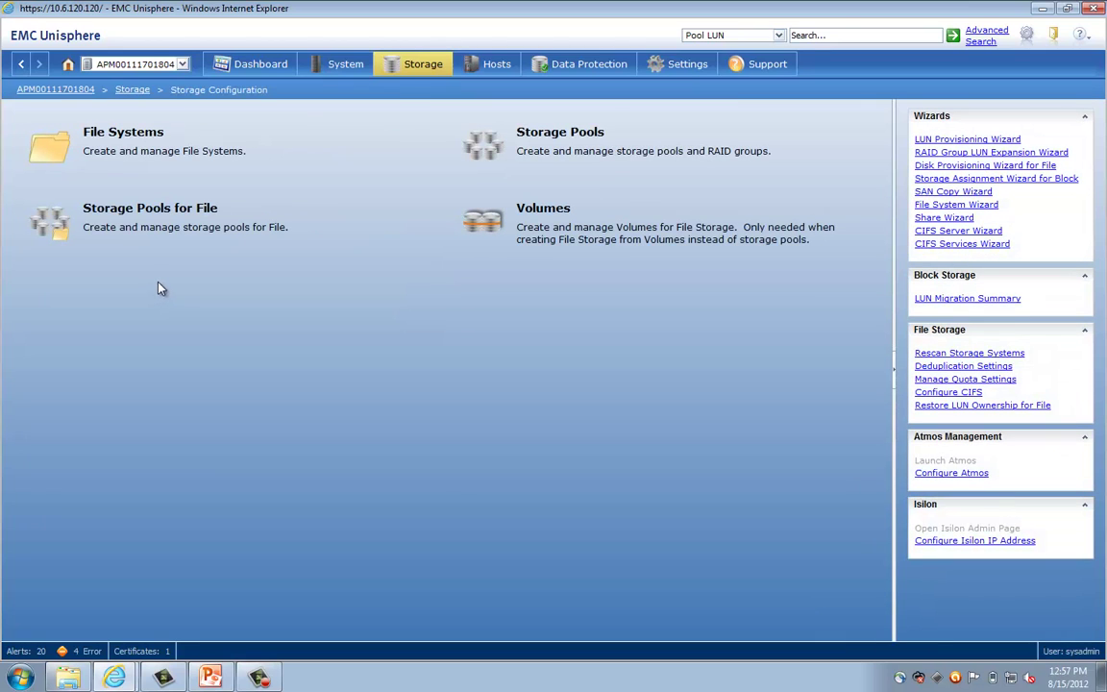
{"action": "left_click", "coordinate": [511, 157]}
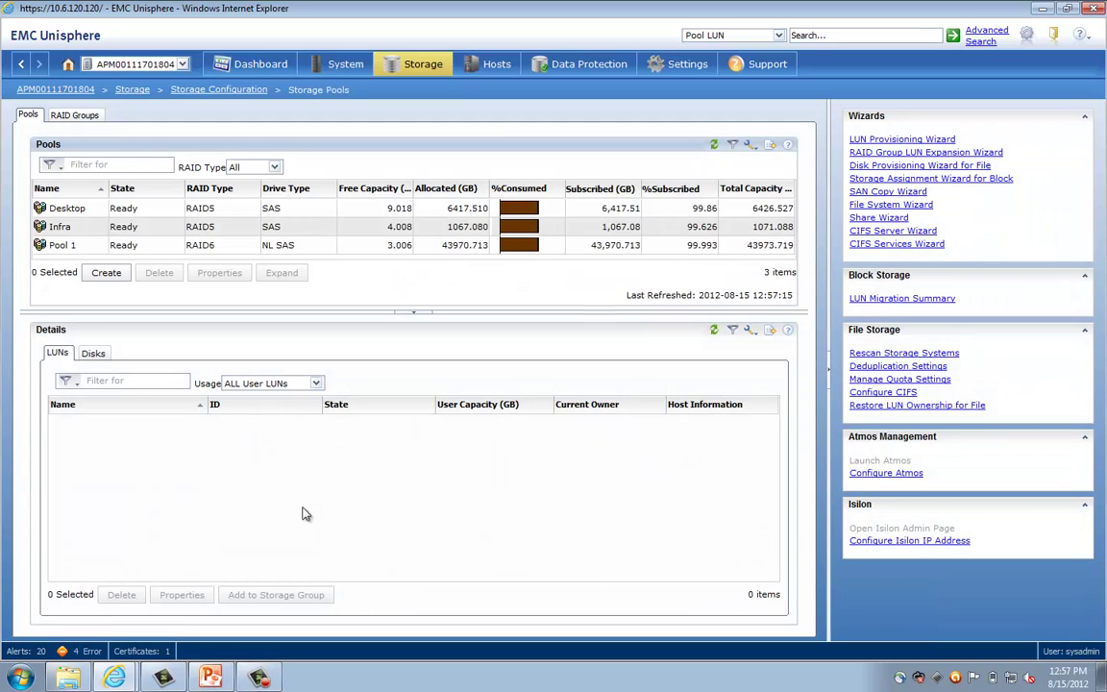
{"action": "left_click", "coordinate": [56, 247]}
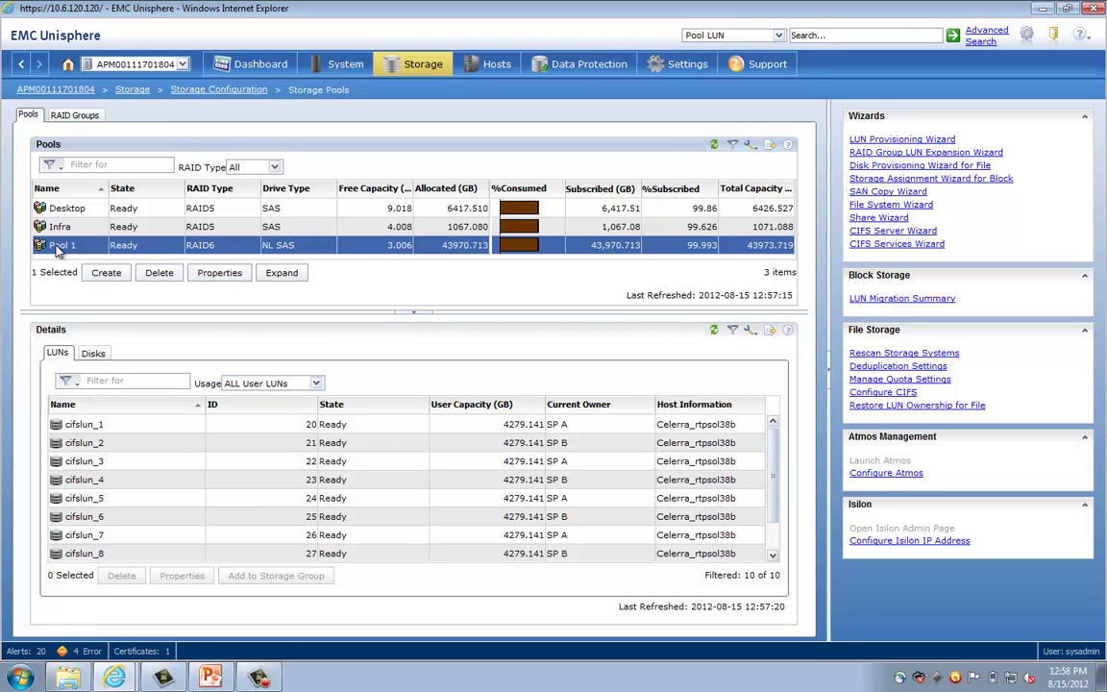
{"action": "right_click", "coordinate": [306, 246]}
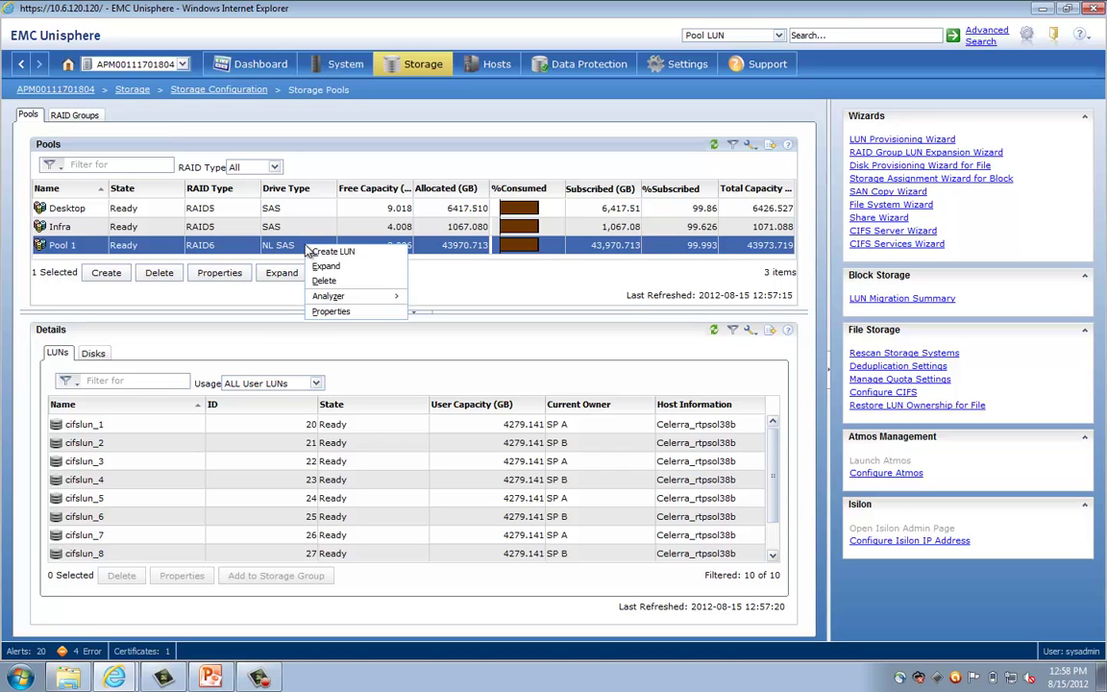
{"action": "left_click", "coordinate": [336, 314]}
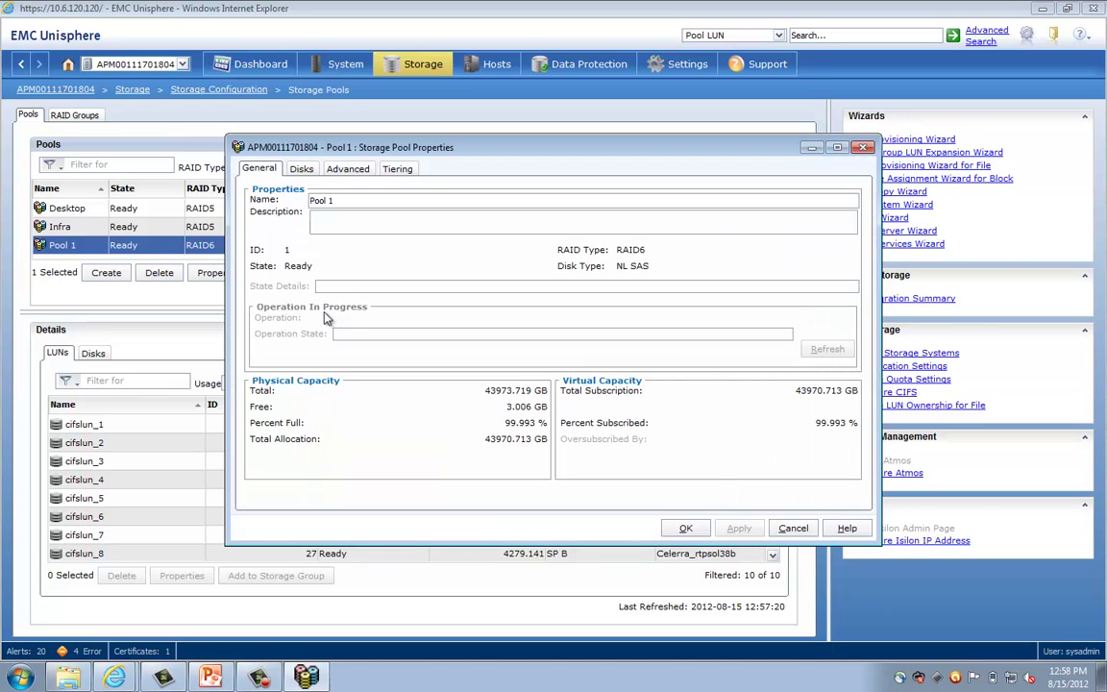
{"action": "left_click", "coordinate": [348, 169]}
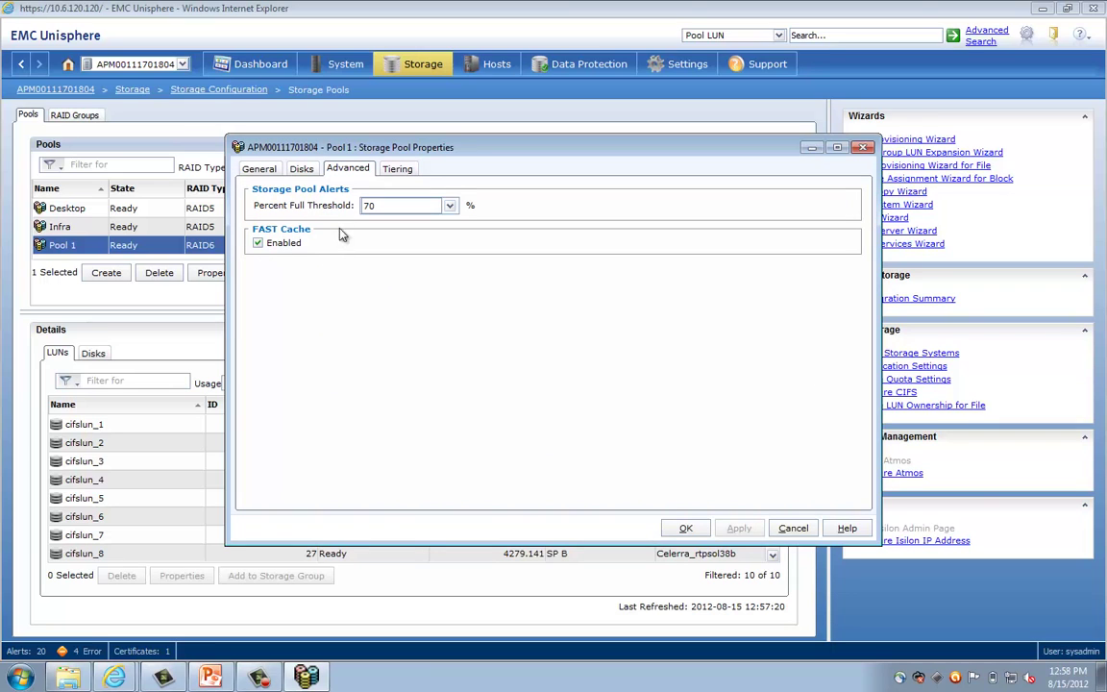
{"action": "left_click", "coordinate": [301, 169]}
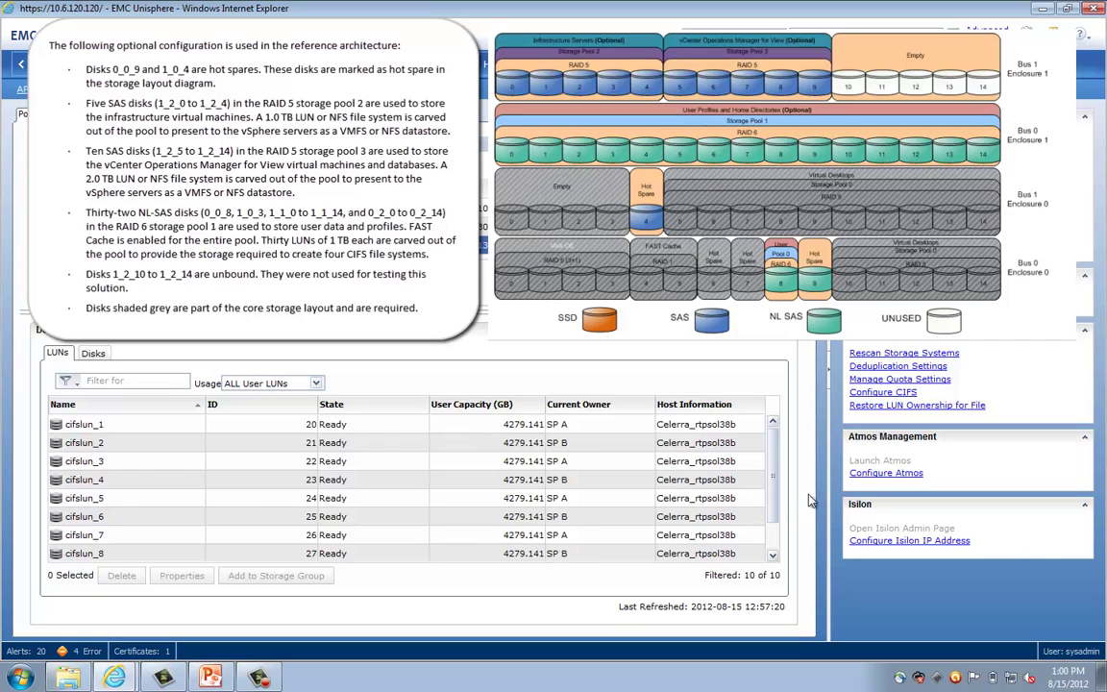
Select the cifslun_1 LUN in Pool 1's details
{"action": "left_click", "coordinate": [588, 424]}
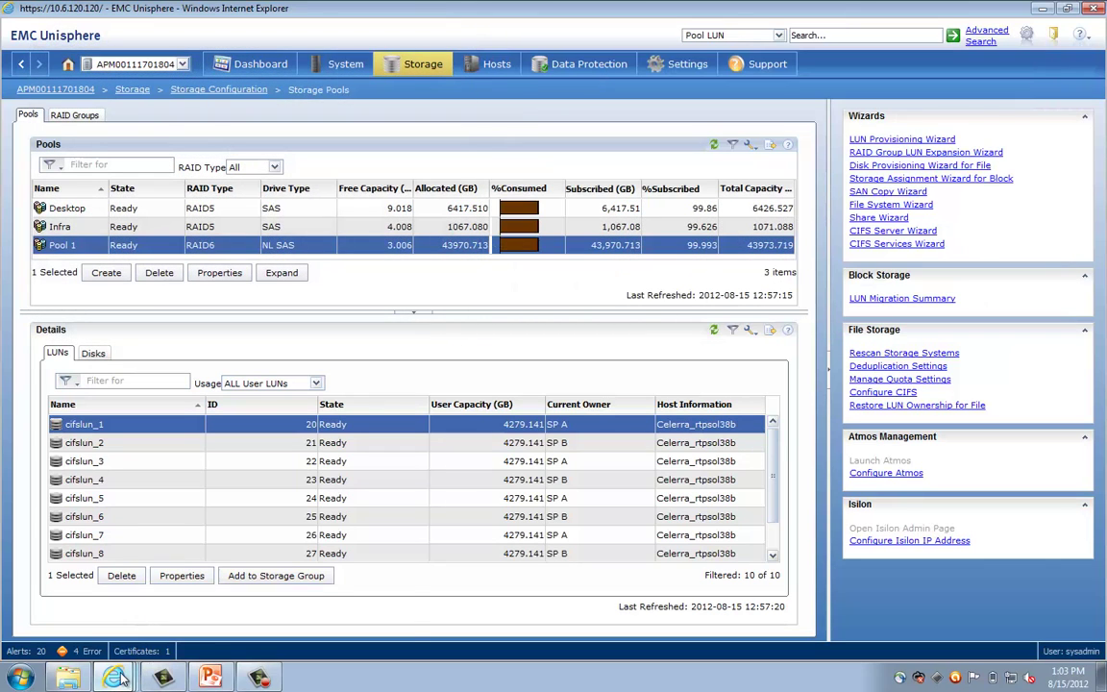
Bring the browser with the EMC VSPEX page to the front and scroll through it
{"action": "mouse_move", "coordinate": [125, 665]}
{"action": "left_click", "coordinate": [127, 640]}
{"action": "scroll", "coordinate": [140, 620], "scroll_direction": "up", "scroll_amount": 3}
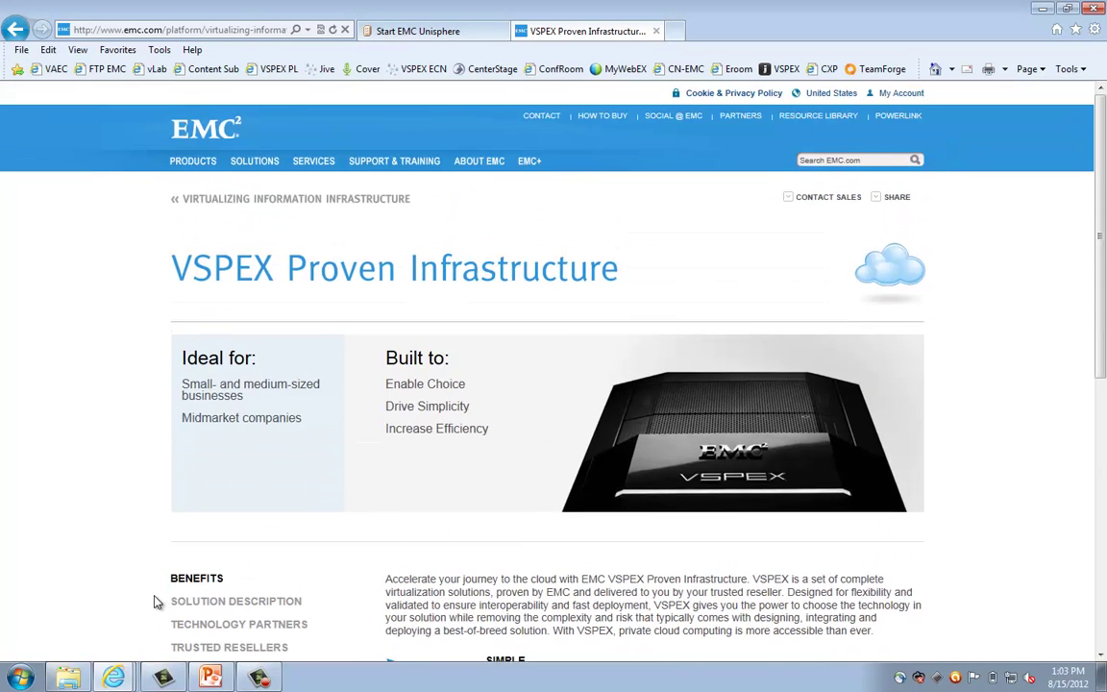
{"action": "scroll", "coordinate": [149, 596], "scroll_direction": "down", "scroll_amount": 3}
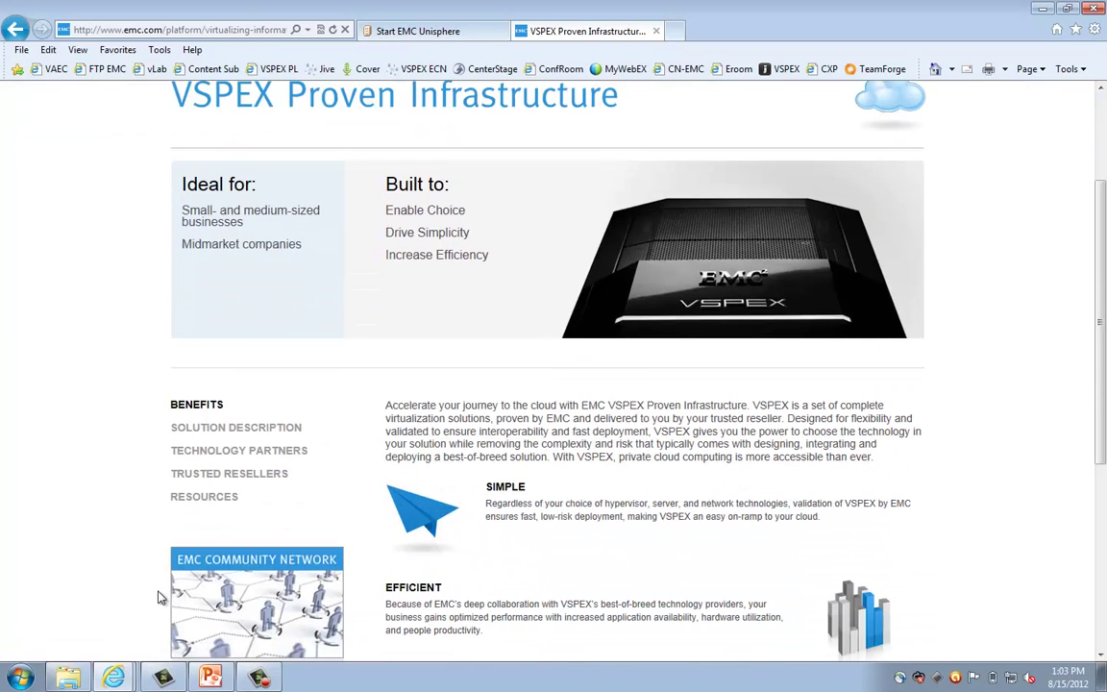
{"action": "scroll", "coordinate": [154, 588], "scroll_direction": "down", "scroll_amount": 1}
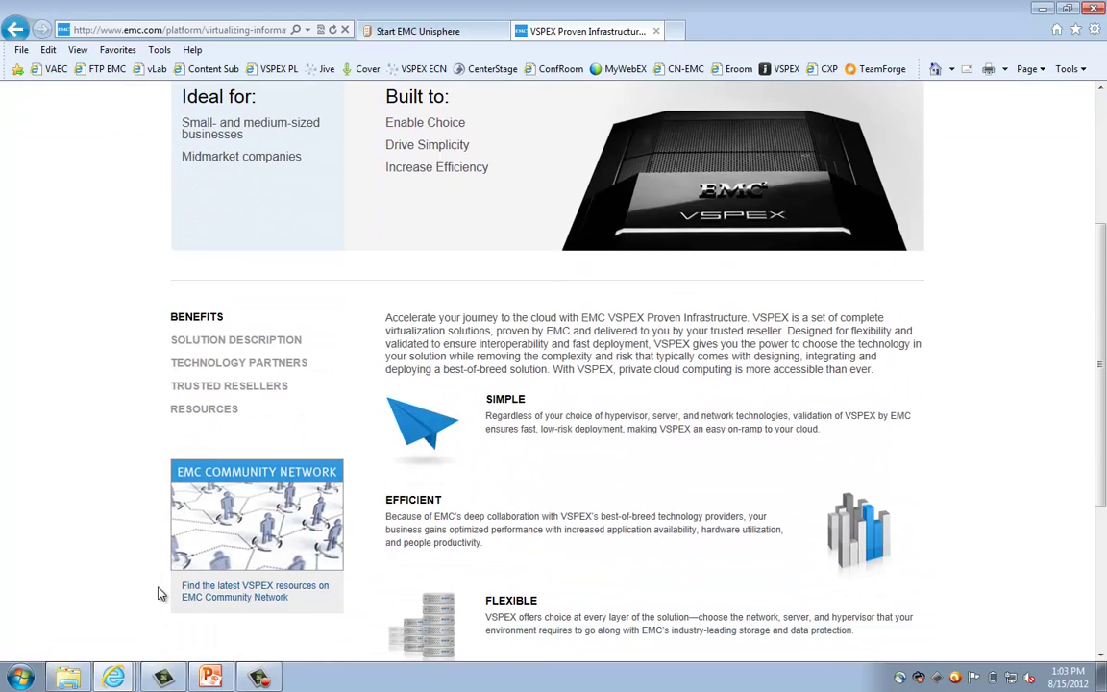
Open the VSPEX Reference Architectures under Resources and highlight the View 5.1 2000-desktop row
{"action": "left_click", "coordinate": [198, 410]}
{"action": "left_click", "coordinate": [423, 177]}
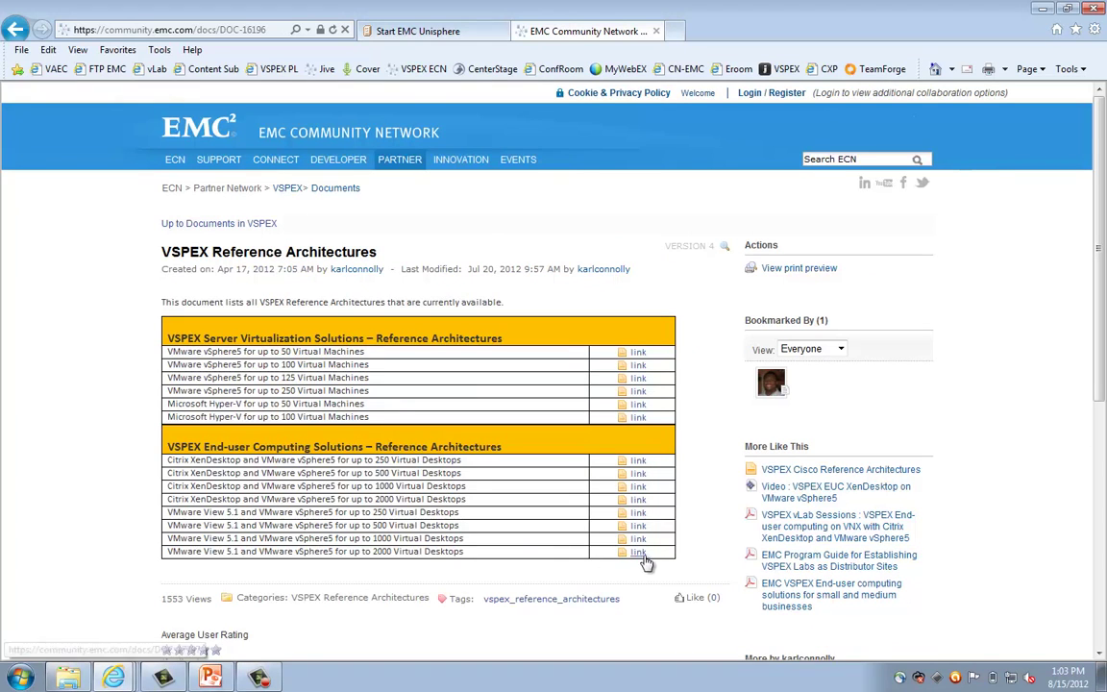
{"action": "left_click_drag", "start_coordinate": [167, 551], "coordinate": [467, 553]}
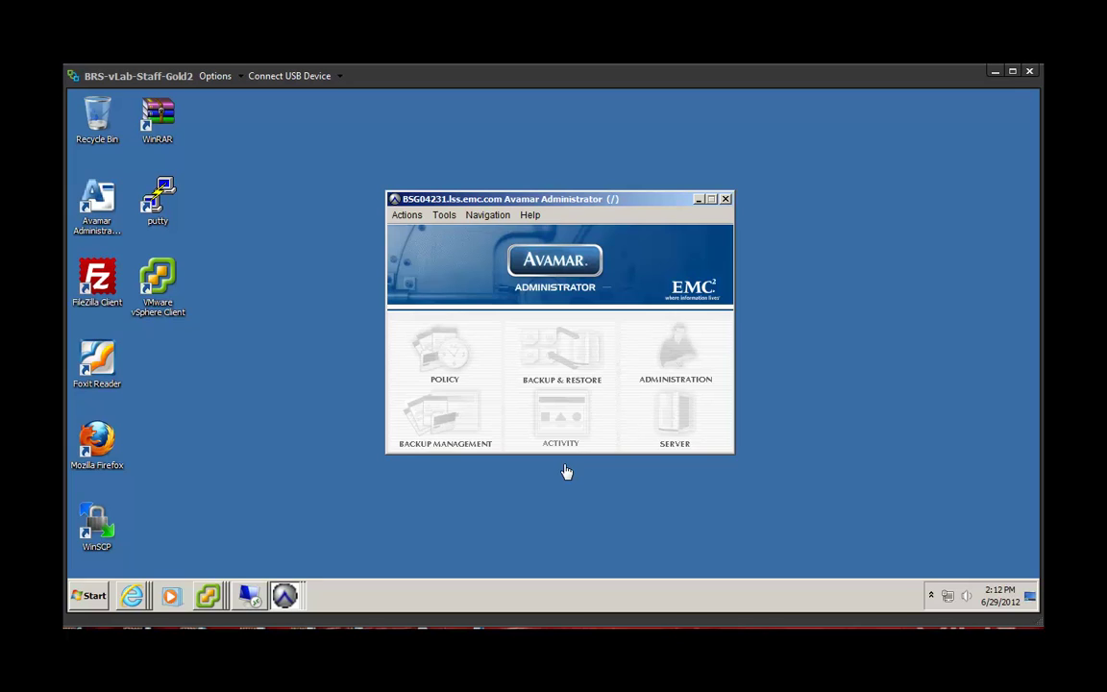
Open the Policy window showing DTLT's View_User_Data and View_User_Profiles groups
{"action": "left_click", "coordinate": [438, 353]}
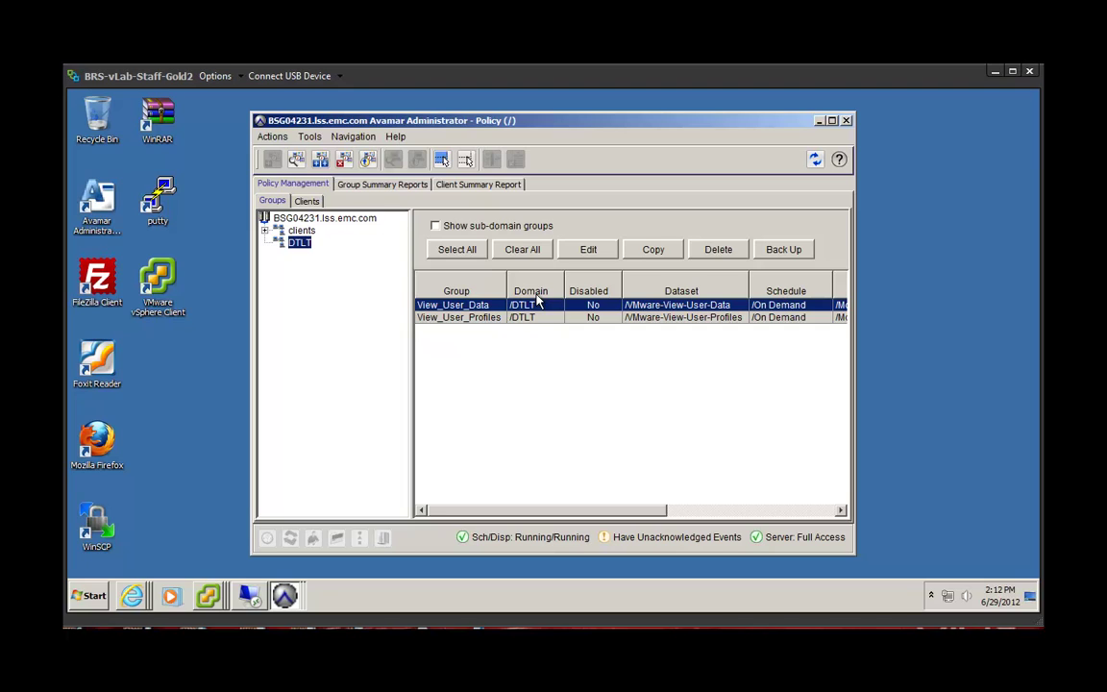
Run on-demand backups of View_User_Data and View_User_Profiles, dismissing each confirmation
{"action": "left_click", "coordinate": [781, 252]}
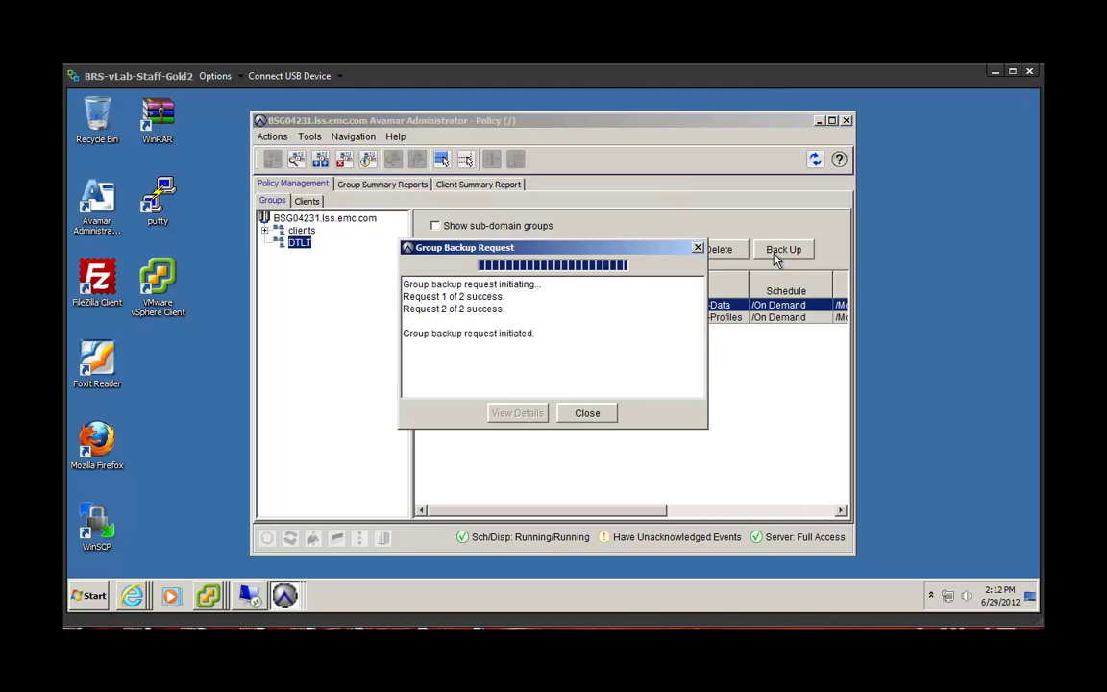
{"action": "left_click", "coordinate": [587, 414]}
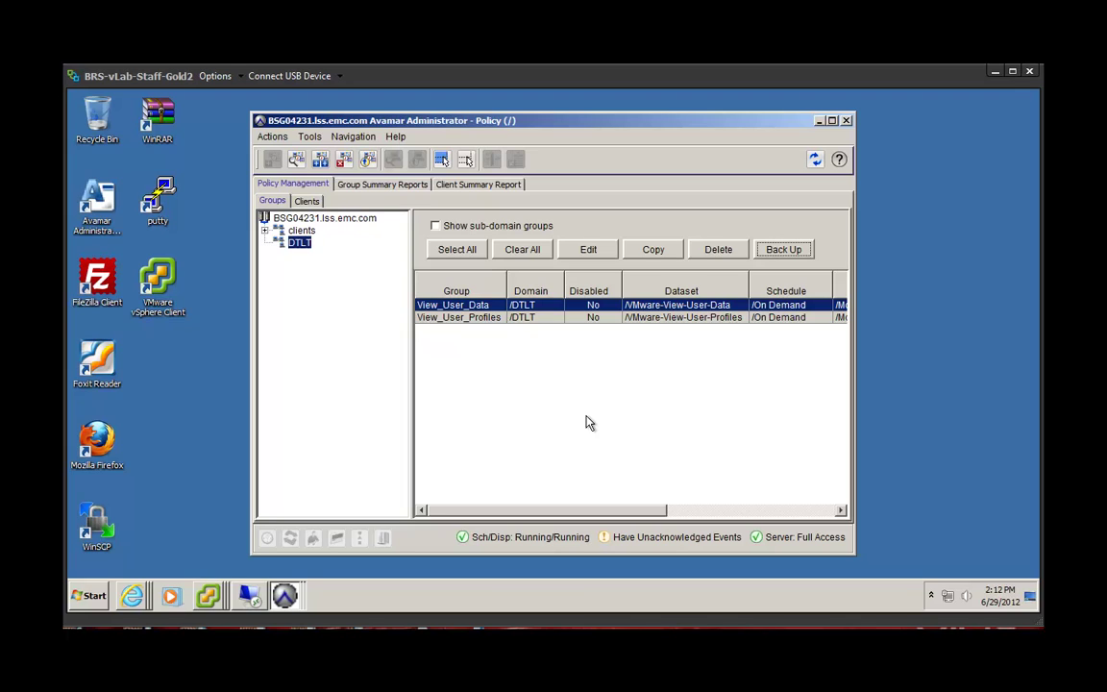
{"action": "left_click", "coordinate": [500, 318]}
{"action": "left_click", "coordinate": [781, 251]}
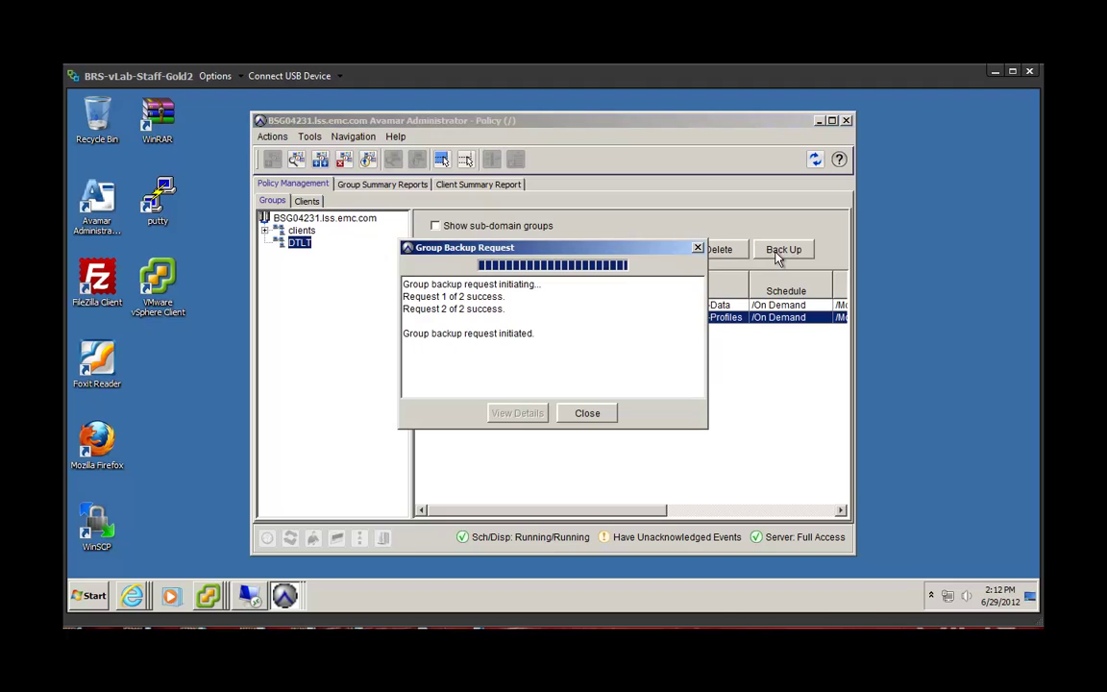
{"action": "left_click", "coordinate": [577, 421]}
{"action": "left_click", "coordinate": [249, 596]}
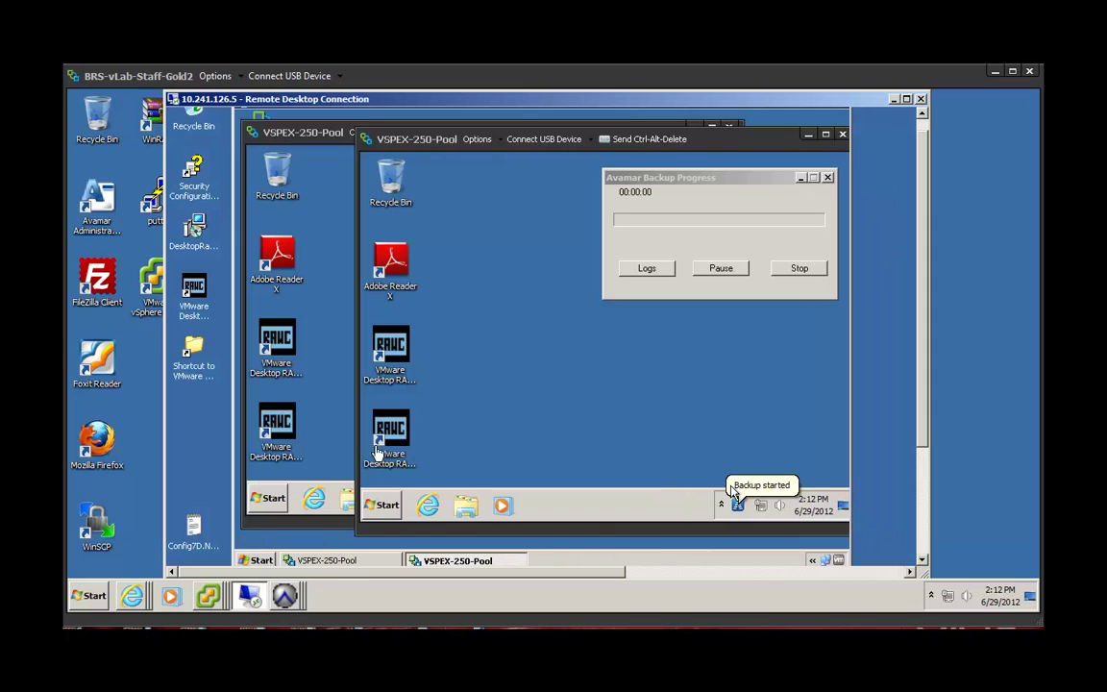
{"action": "left_click", "coordinate": [338, 452]}
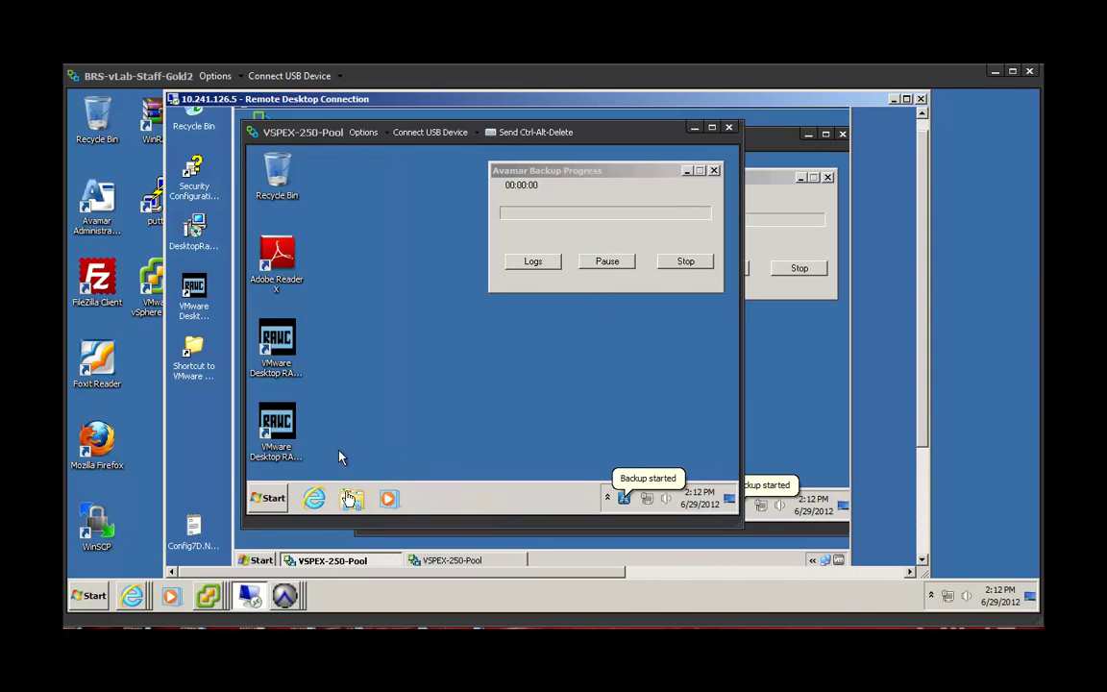
Close the Policy window, open Activity sorted newest-first by Start Time, and refresh it
{"action": "left_click", "coordinate": [893, 99]}
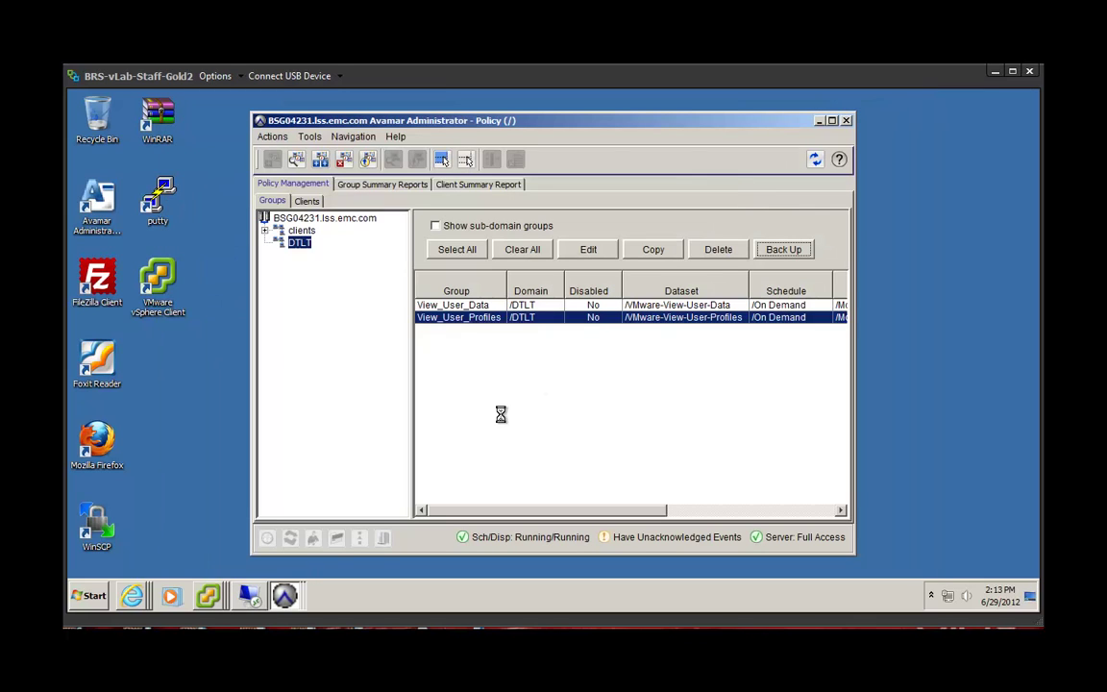
{"action": "left_click", "coordinate": [846, 120]}
{"action": "left_click", "coordinate": [561, 418]}
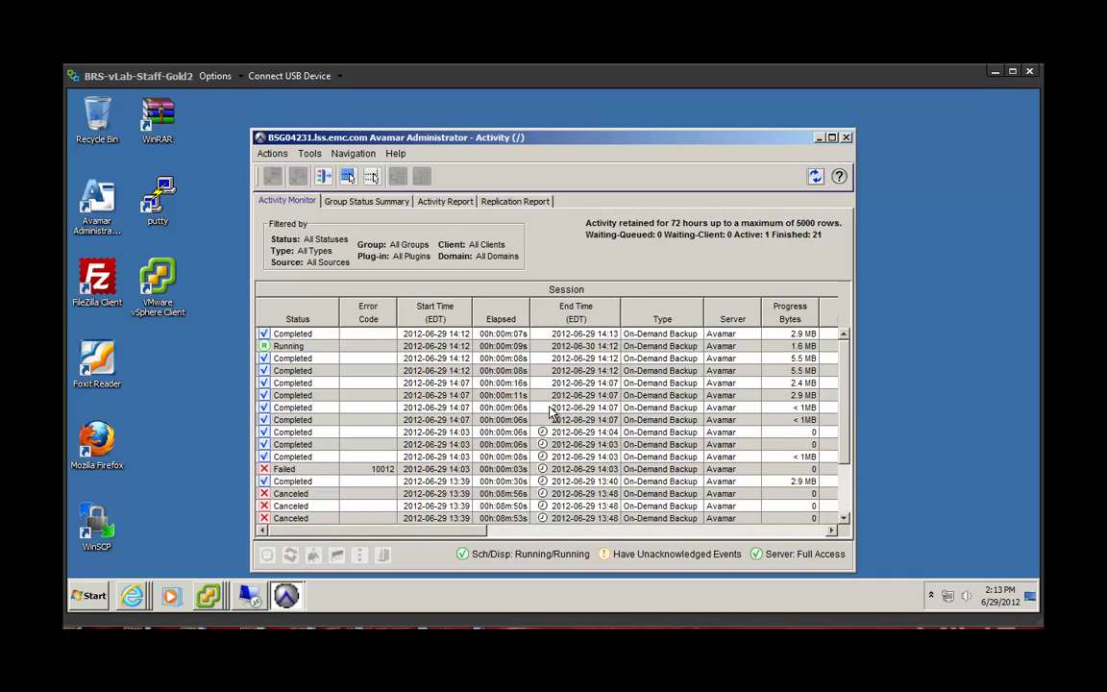
{"action": "left_click", "coordinate": [434, 318]}
{"action": "left_click", "coordinate": [434, 318]}
{"action": "left_click", "coordinate": [816, 178]}
Close the activity monitor, bring back the View desktop and confirm its computer name is VSPEX-250-1
{"action": "left_click", "coordinate": [846, 137]}
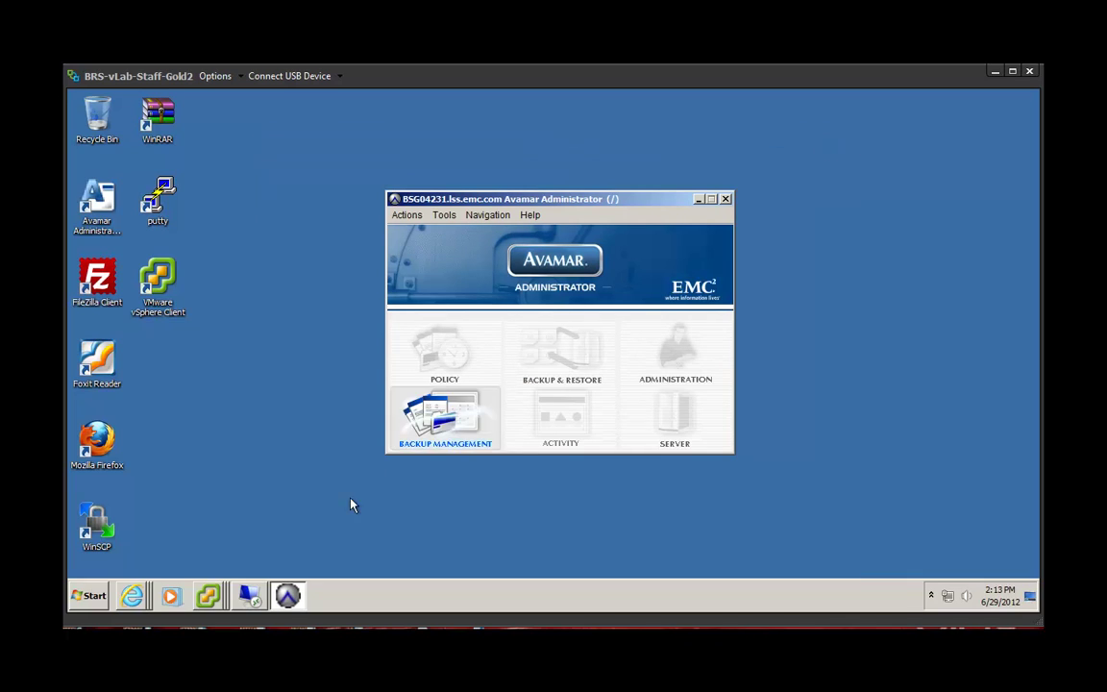
{"action": "left_click", "coordinate": [249, 596]}
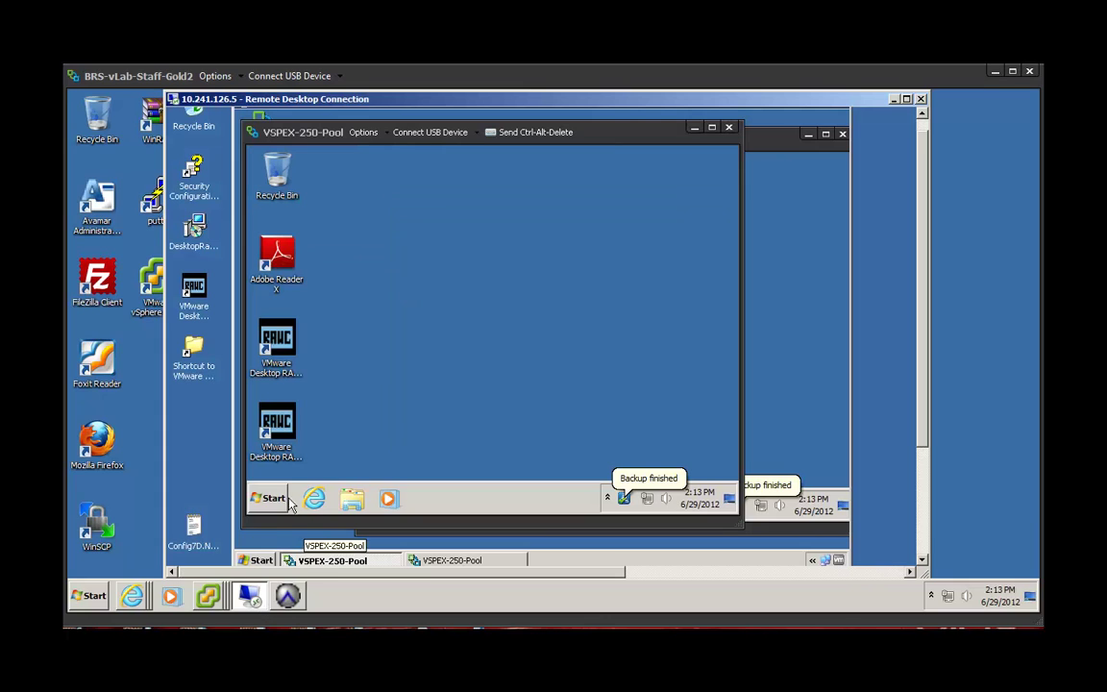
{"action": "left_click", "coordinate": [274, 498]}
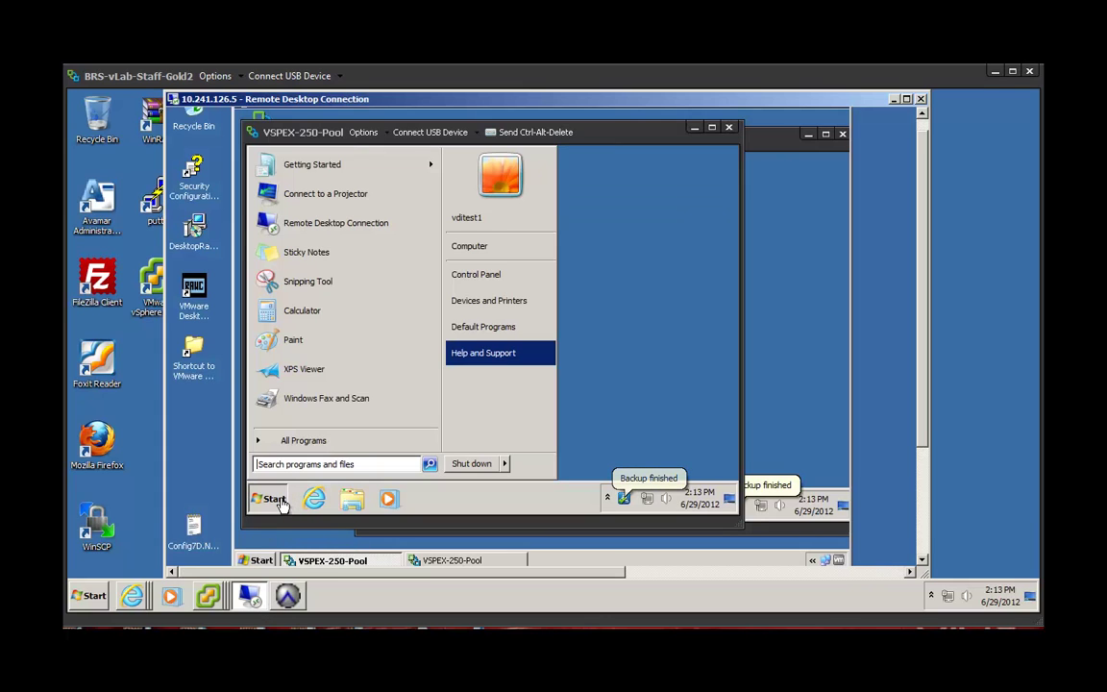
{"action": "right_click", "coordinate": [472, 257]}
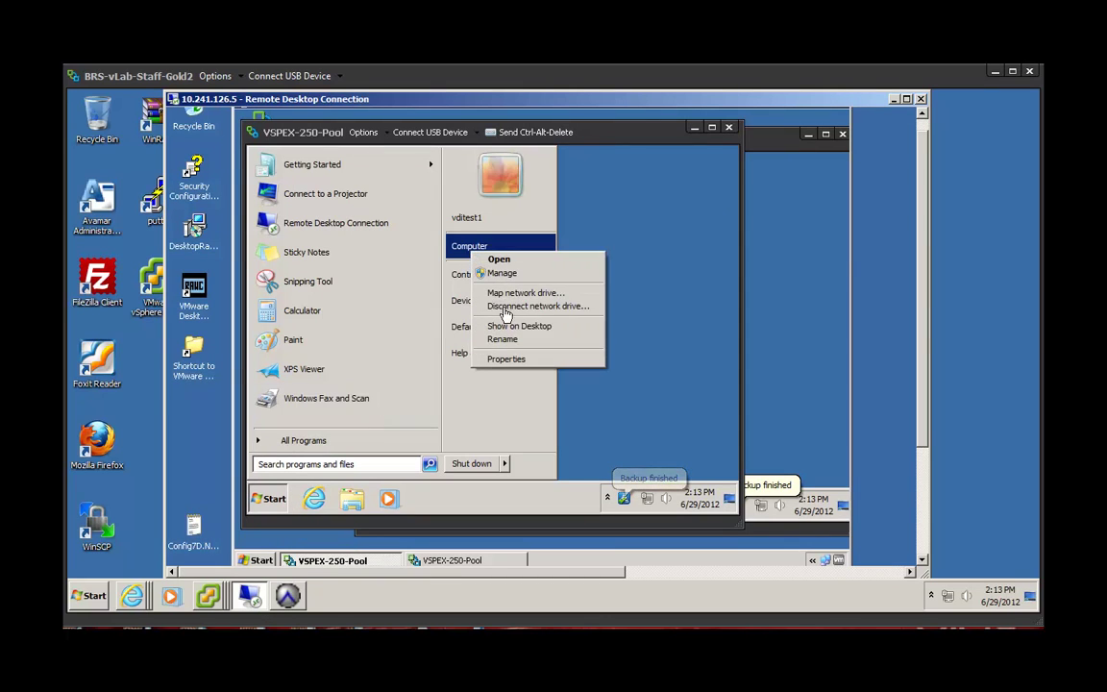
{"action": "left_click", "coordinate": [509, 358]}
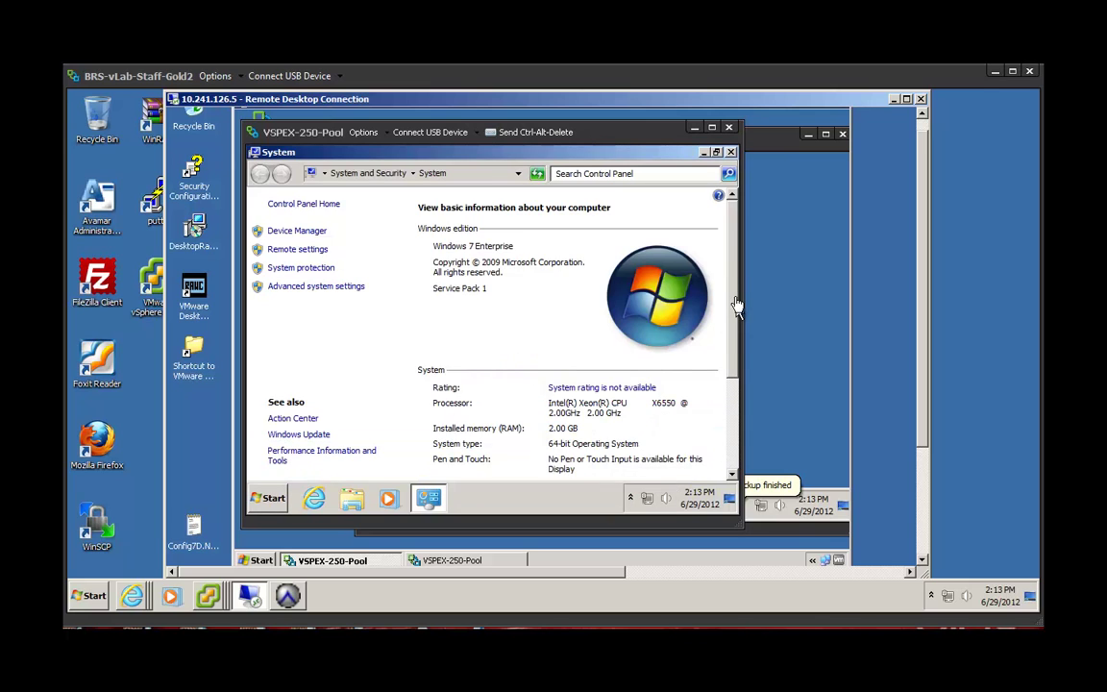
{"action": "scroll", "coordinate": [663, 375], "scroll_direction": "down", "scroll_amount": 3}
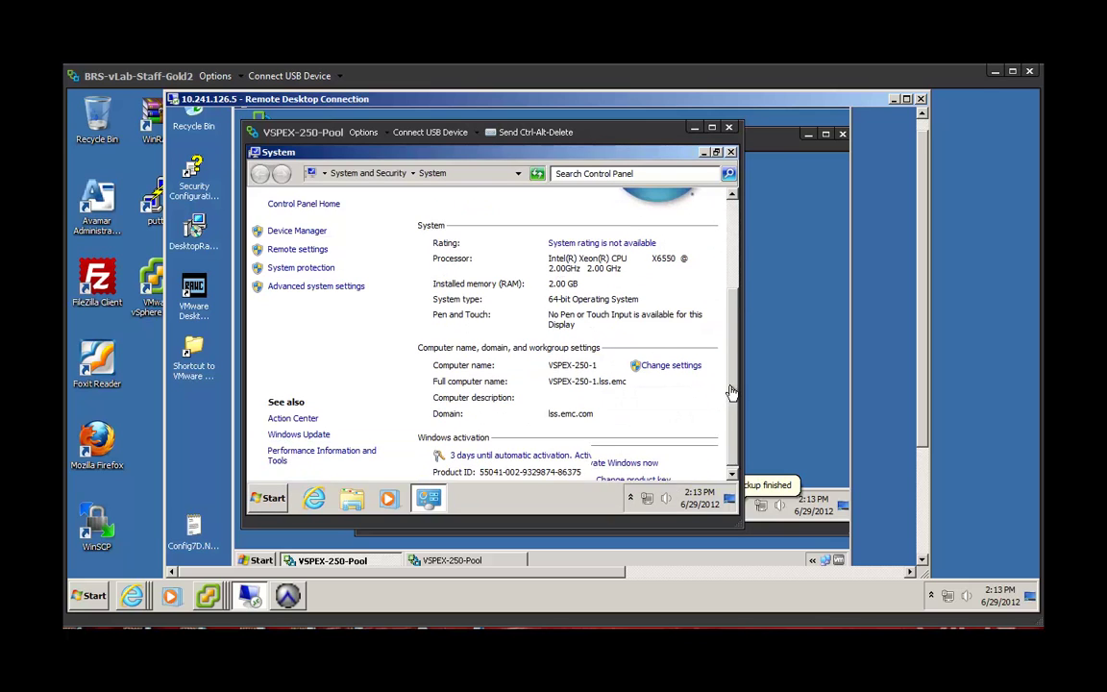
{"action": "left_click", "coordinate": [730, 152]}
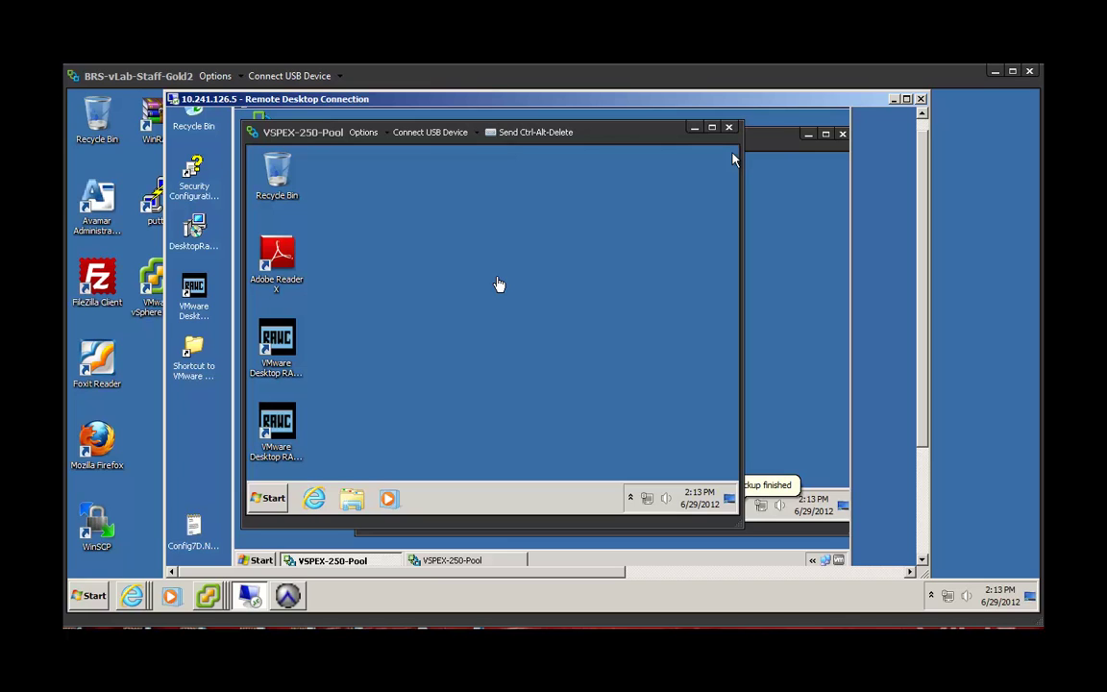
Open vditest1's Documents folder and select all four files
{"action": "left_click", "coordinate": [270, 497]}
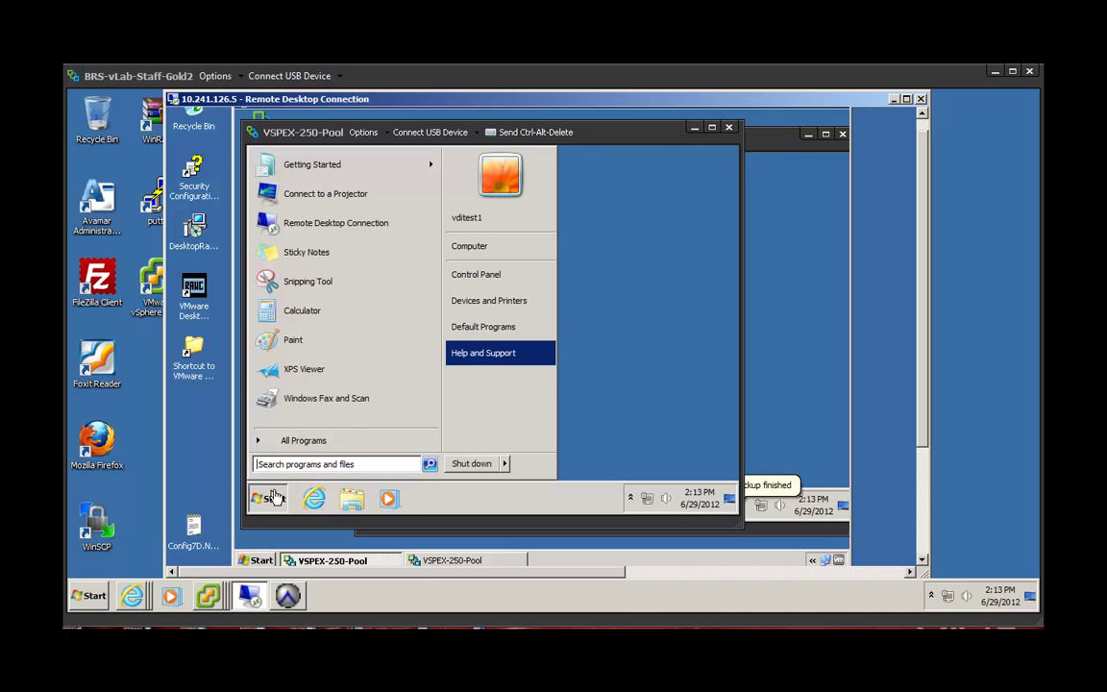
{"action": "left_click", "coordinate": [468, 217]}
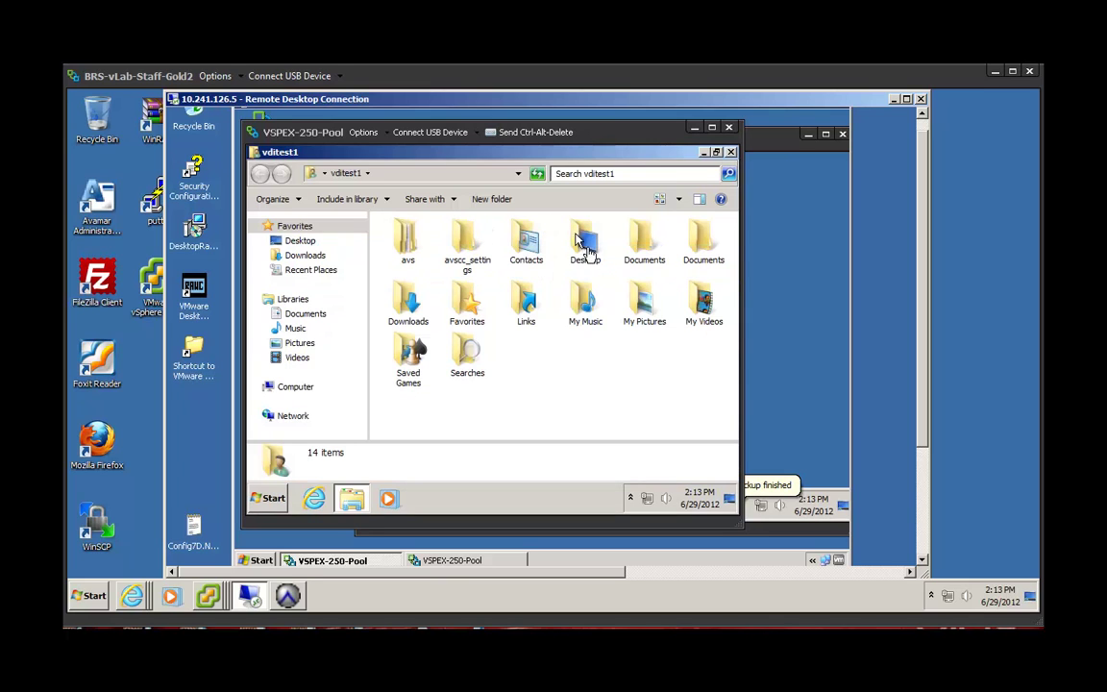
{"action": "double_click", "coordinate": [641, 242]}
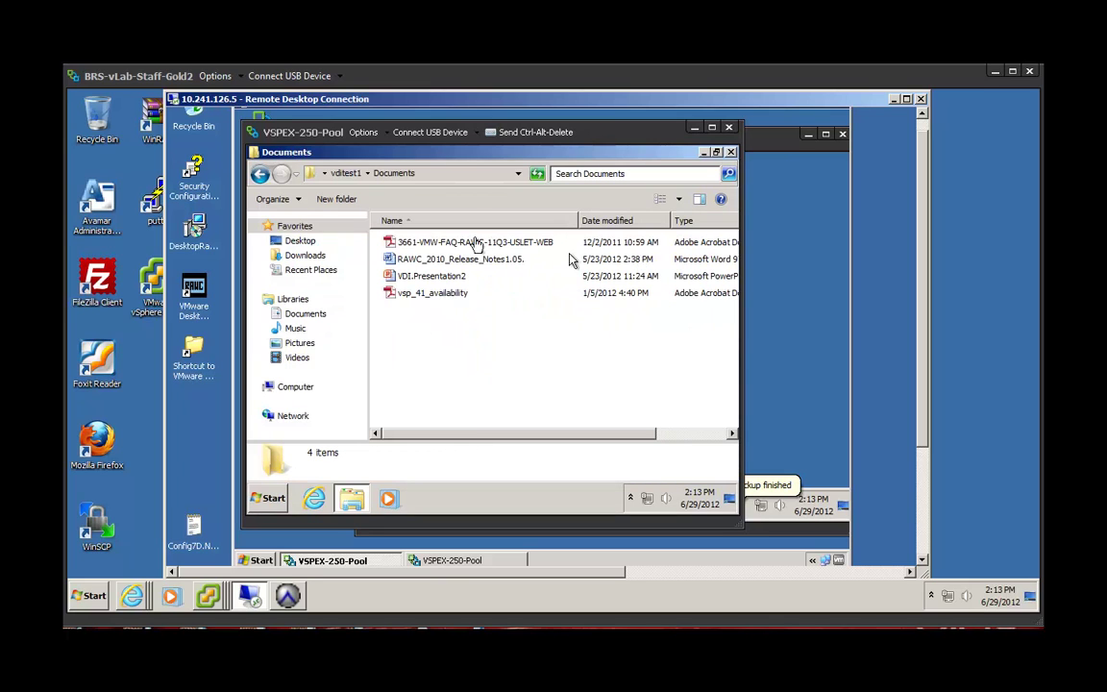
{"action": "left_click", "coordinate": [452, 242]}
{"action": "left_click", "coordinate": [444, 298], "text": "shift"}
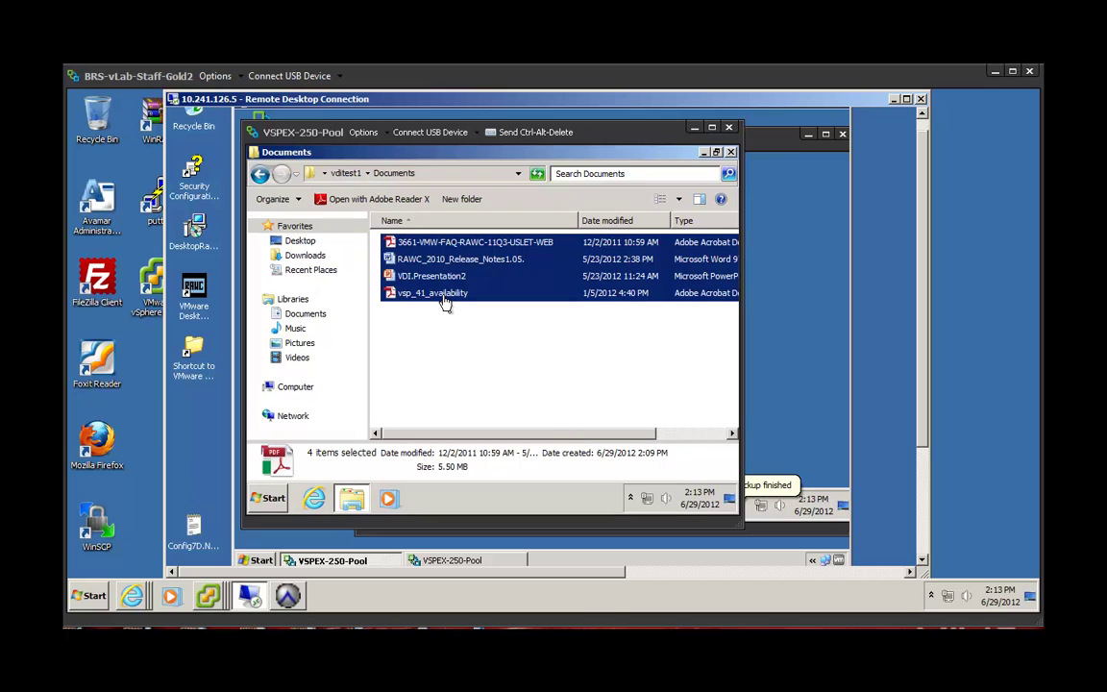
Delete the four selected files, close the empty folder and dismiss the Recycle Bin menu
{"action": "right_click", "coordinate": [445, 302]}
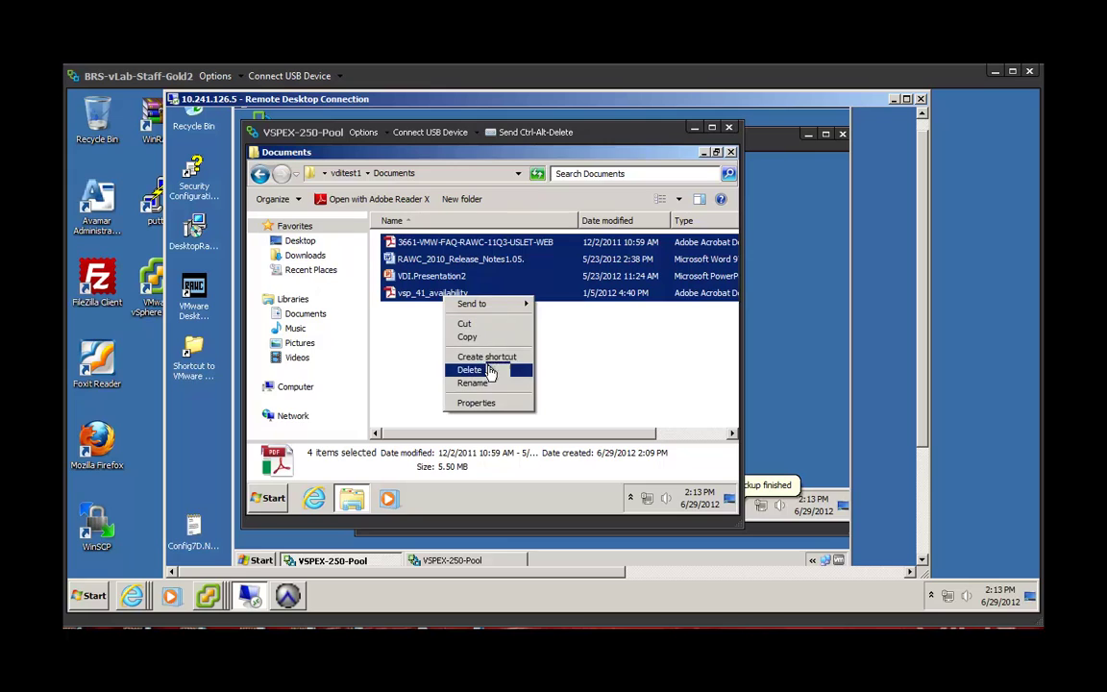
{"action": "left_click", "coordinate": [486, 370]}
{"action": "left_click", "coordinate": [553, 334]}
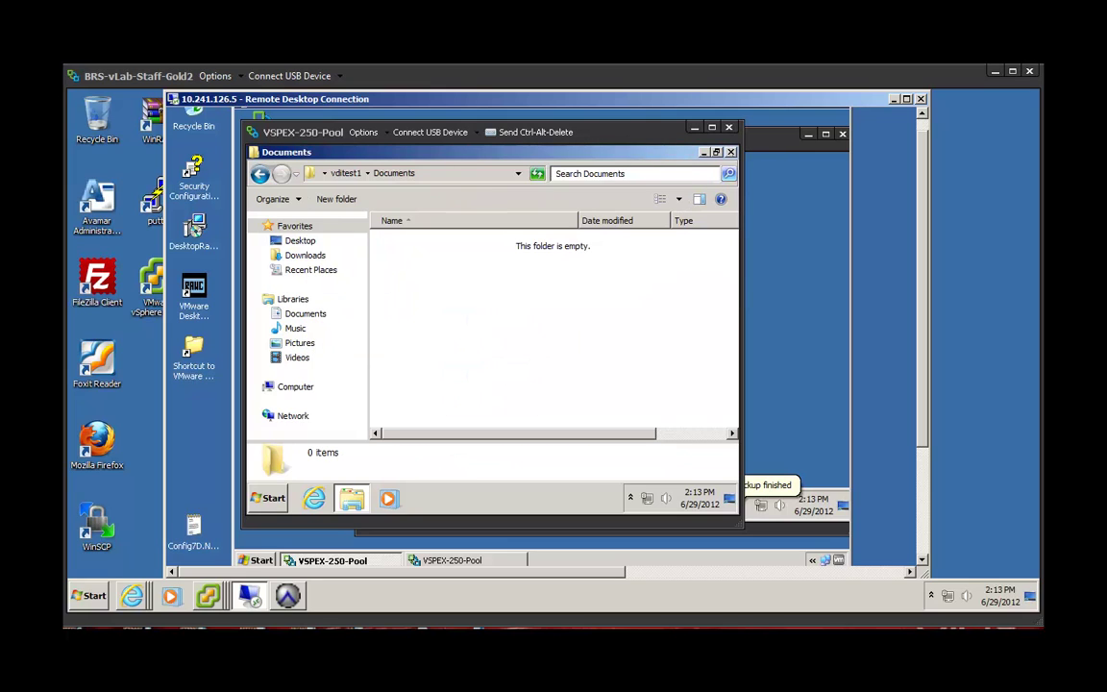
{"action": "key", "text": "alt+F4"}
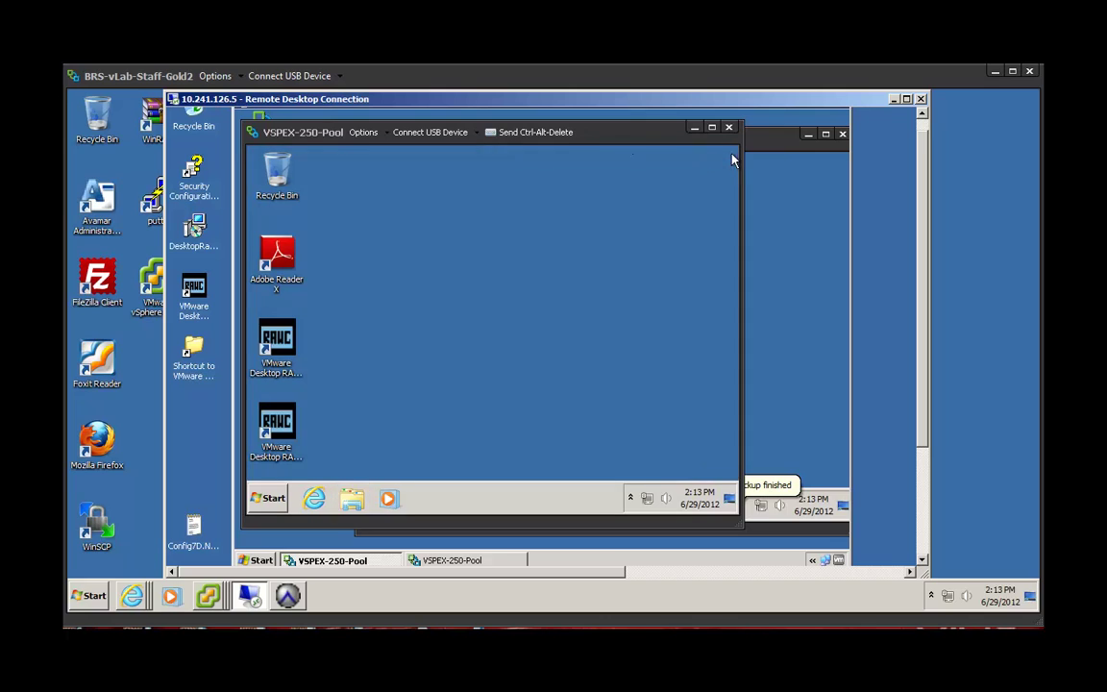
{"action": "right_click", "coordinate": [278, 180]}
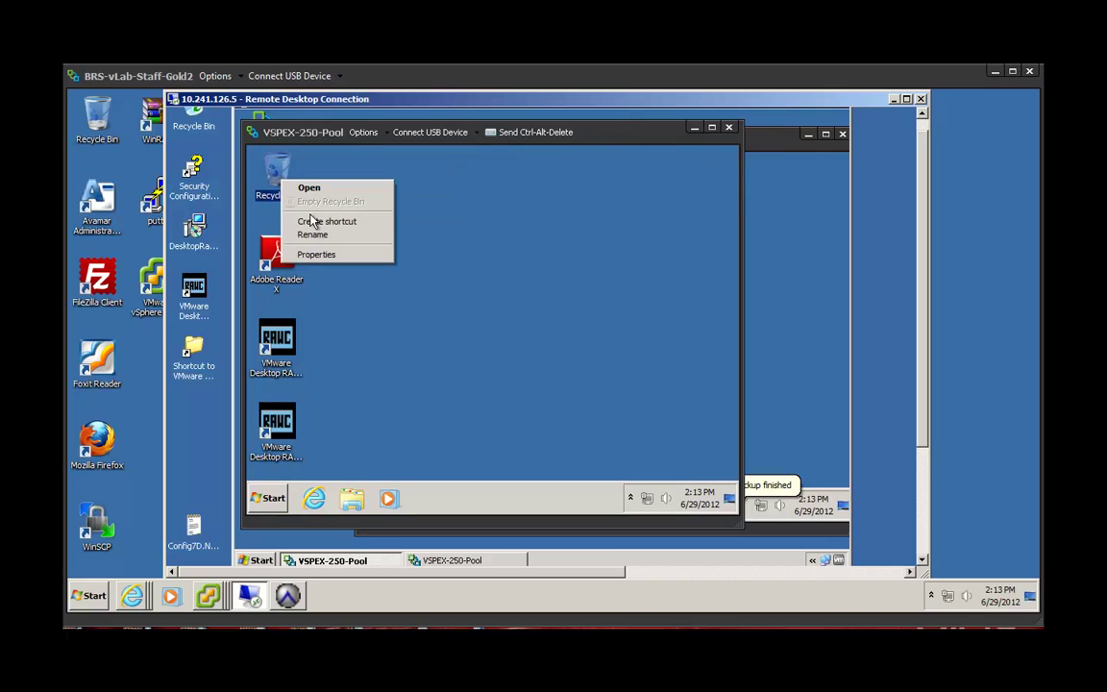
{"action": "left_click", "coordinate": [507, 242]}
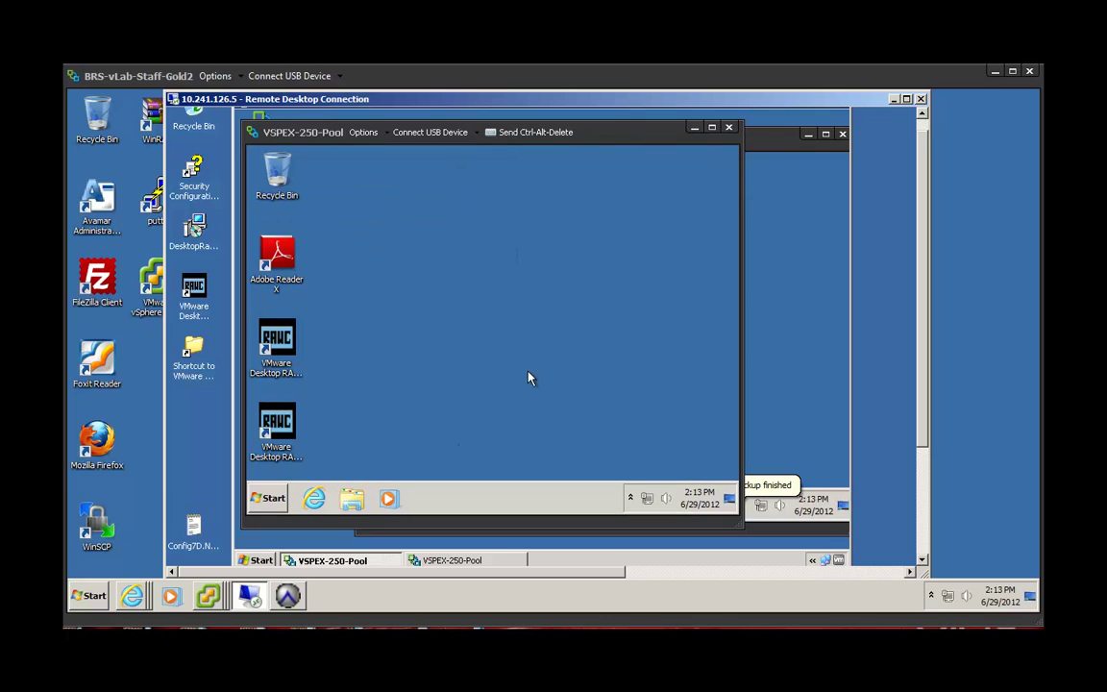
In Backup & Restore, list the restorable backups of client vspex-250-1 under the DTLT group
{"action": "left_click", "coordinate": [893, 99]}
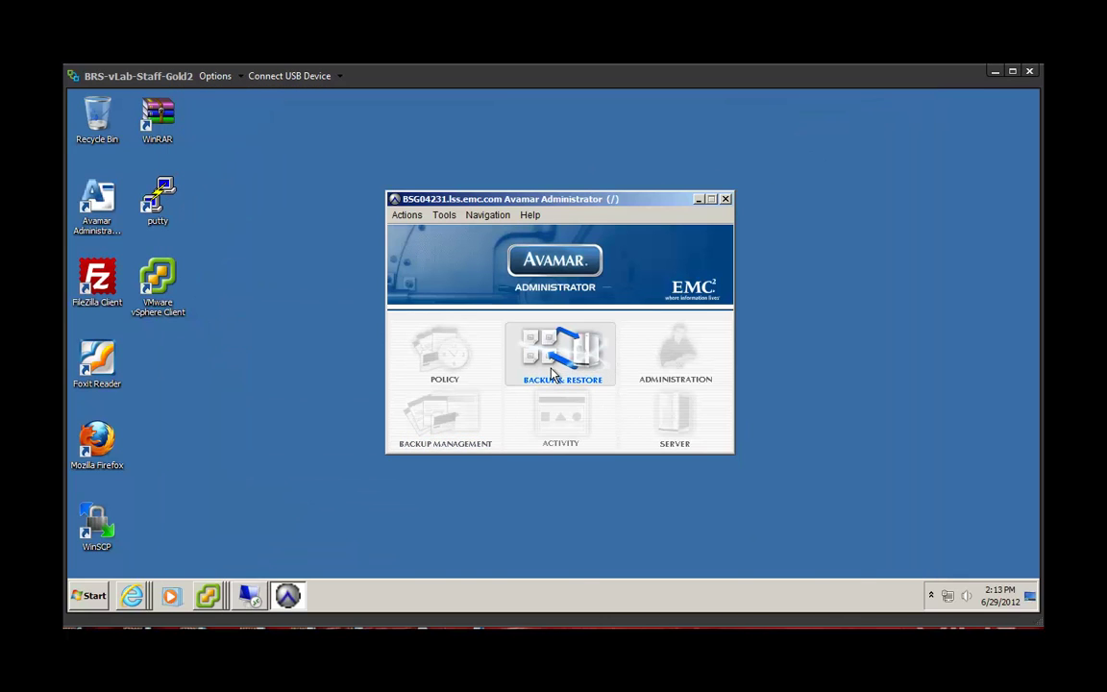
{"action": "left_click", "coordinate": [554, 370]}
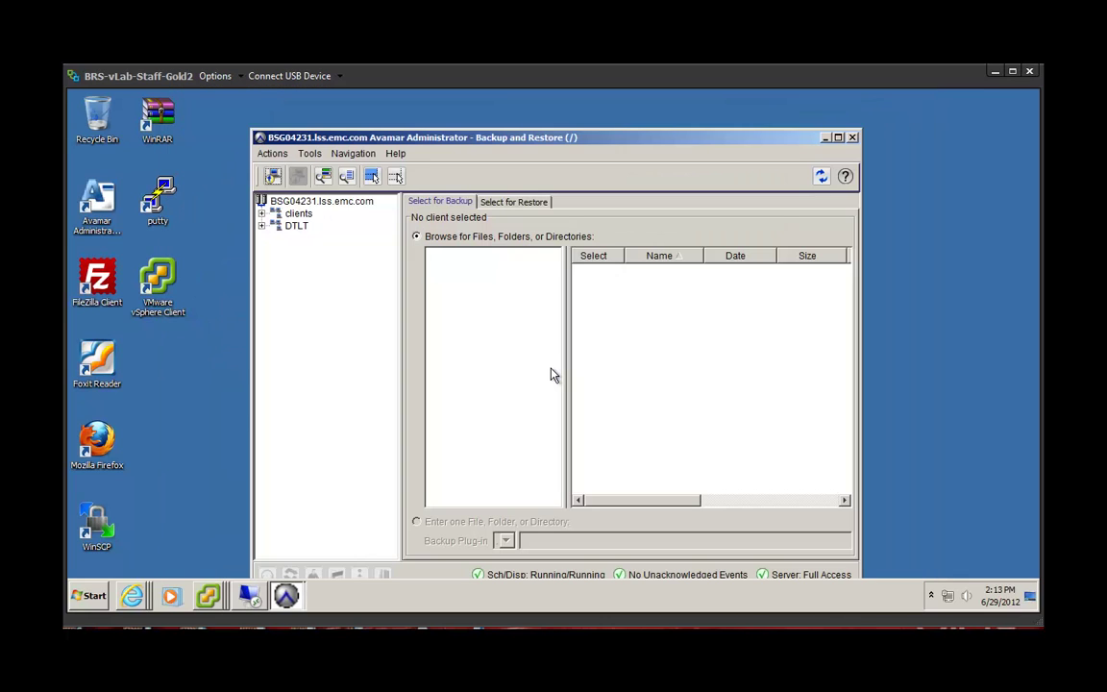
{"action": "left_click", "coordinate": [261, 227]}
{"action": "left_click", "coordinate": [317, 238]}
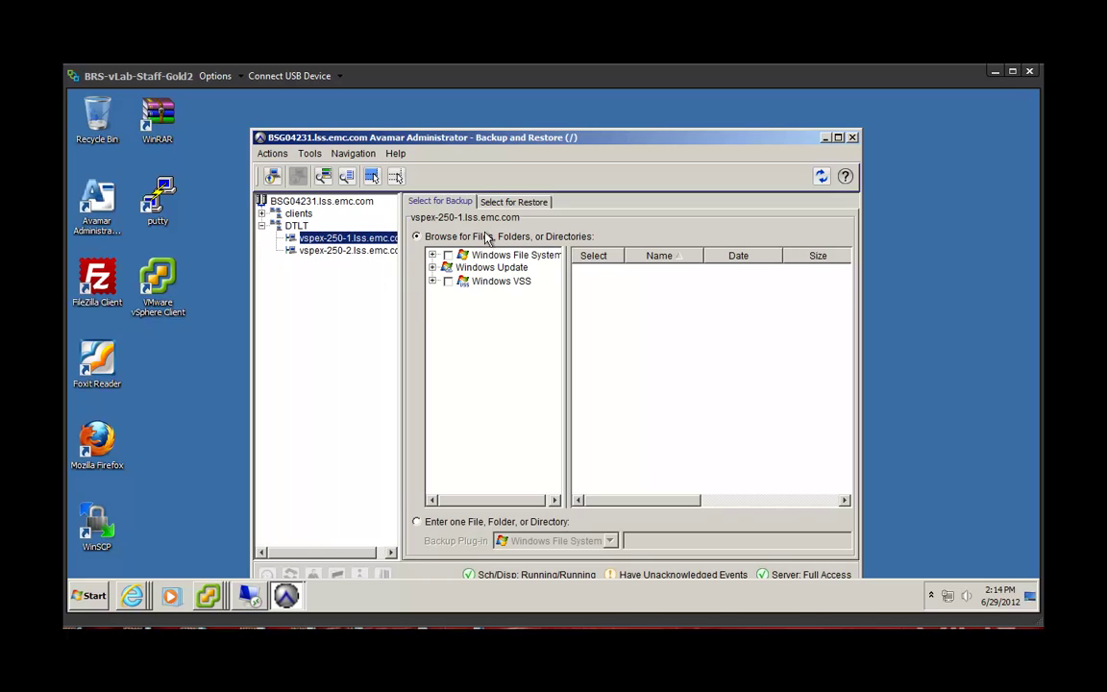
{"action": "left_click", "coordinate": [509, 203]}
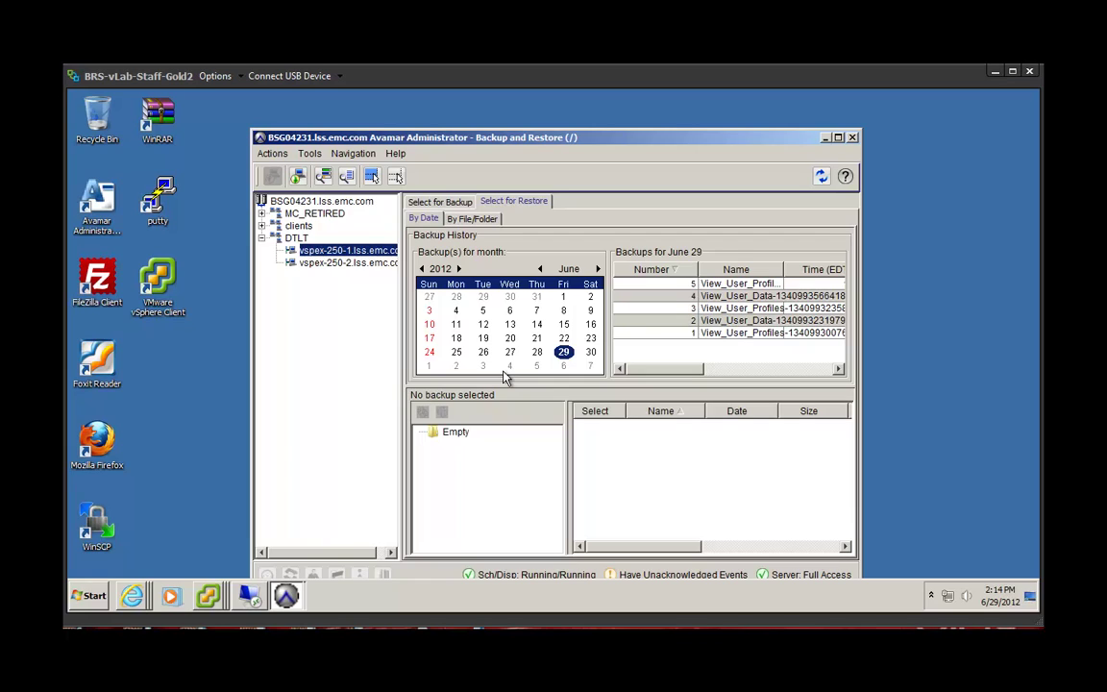
{"action": "left_click", "coordinate": [713, 296]}
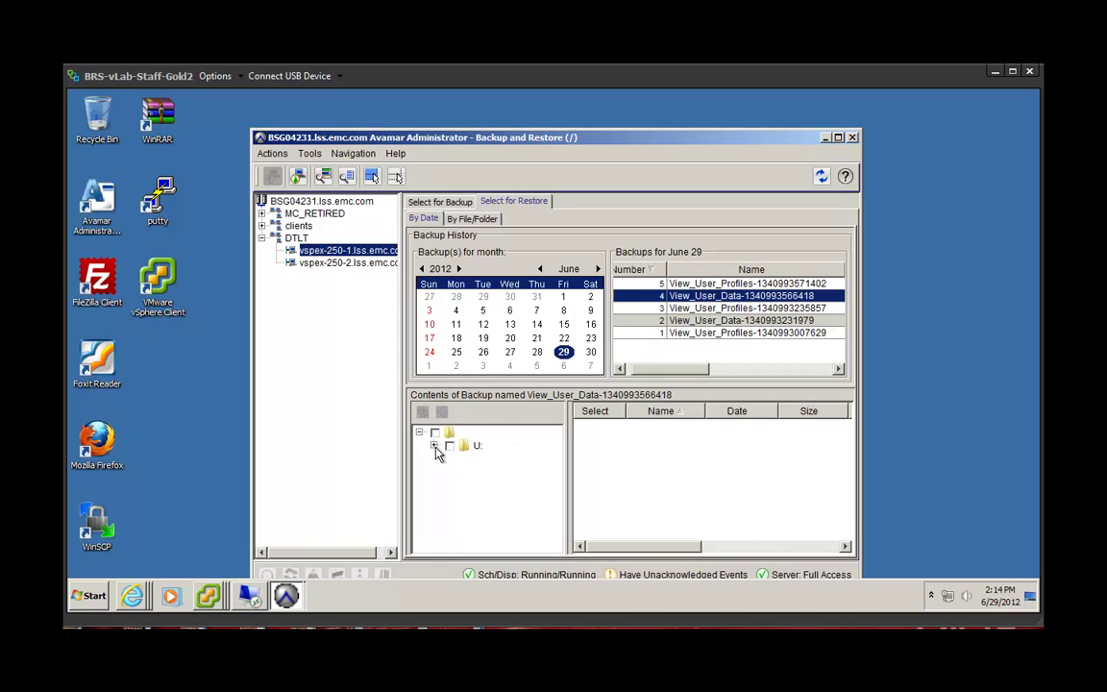
{"action": "left_click", "coordinate": [468, 446]}
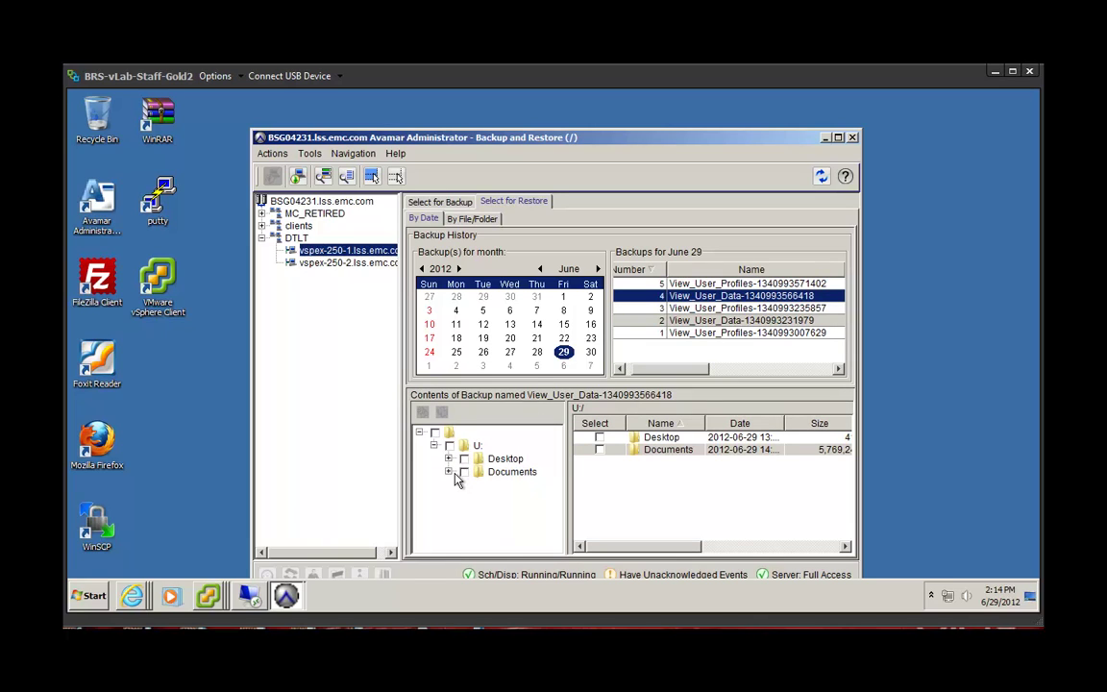
{"action": "left_click", "coordinate": [447, 472]}
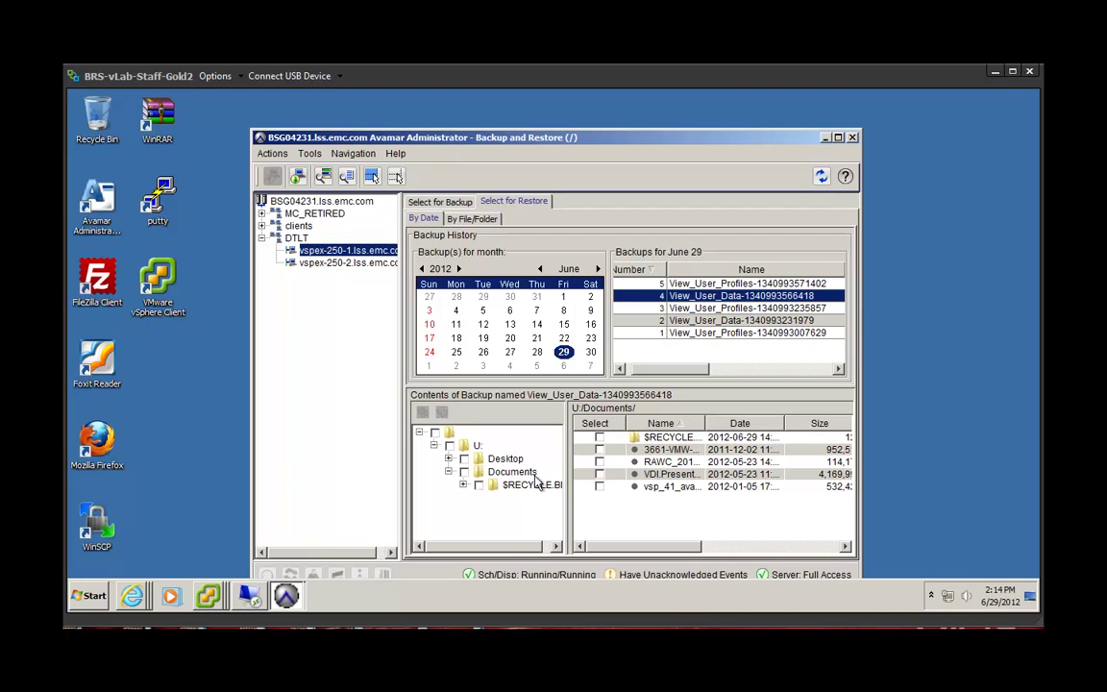
{"action": "left_click", "coordinate": [600, 448]}
{"action": "left_click", "coordinate": [600, 461]}
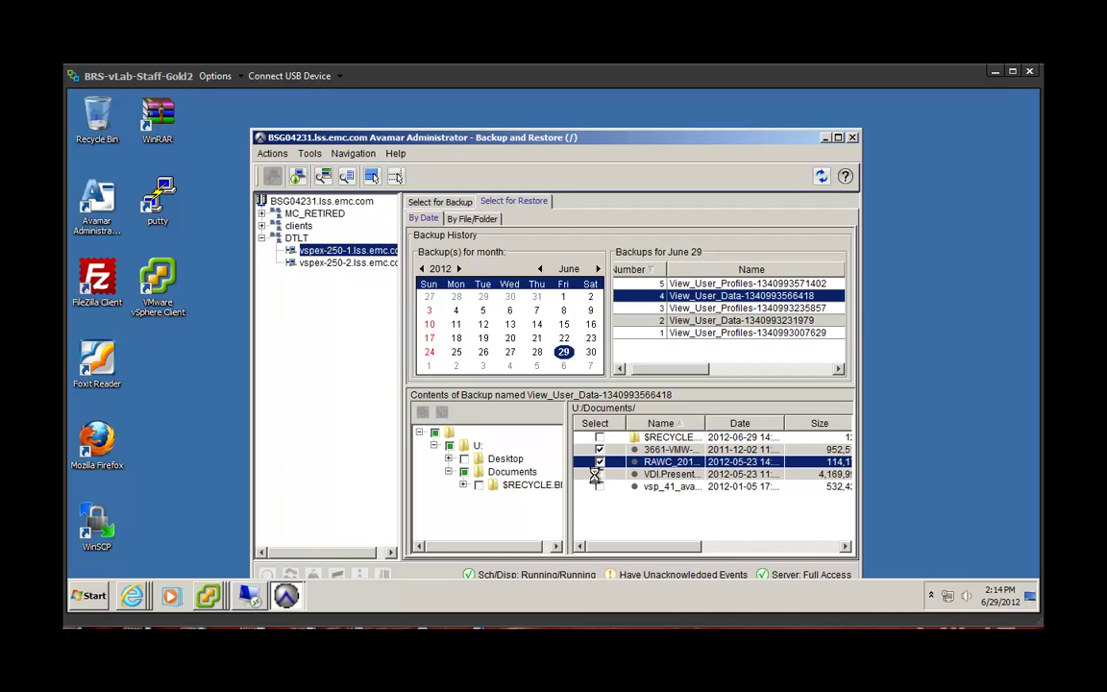
{"action": "left_click", "coordinate": [600, 474]}
{"action": "left_click", "coordinate": [599, 486]}
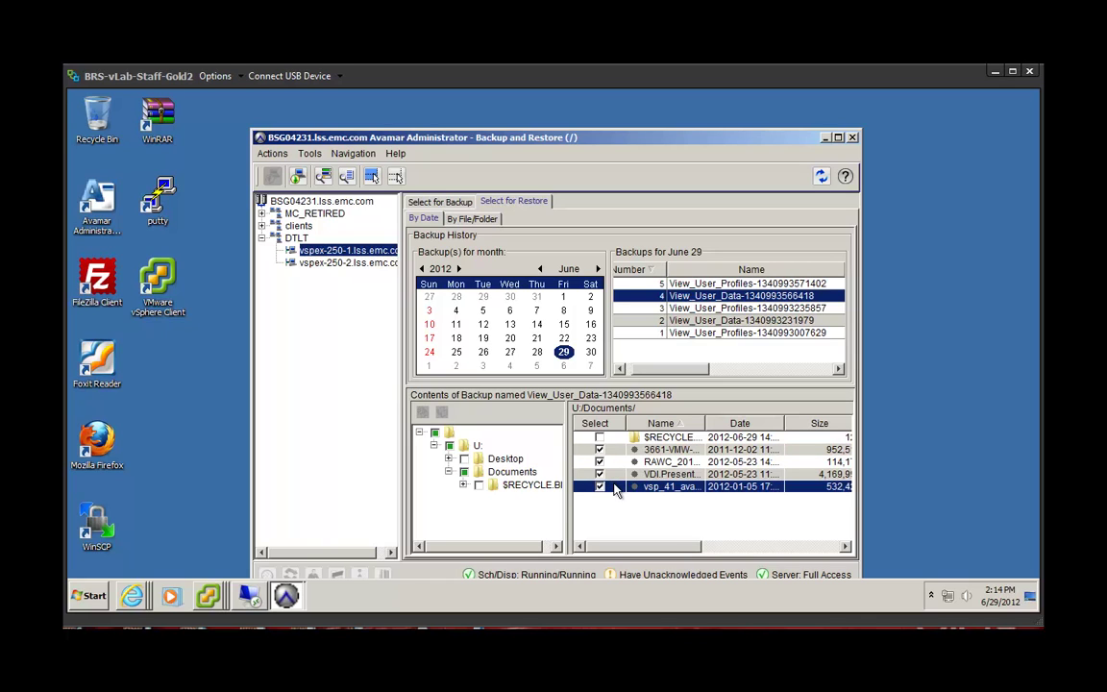
Restore the four marked files to their original location and dismiss the request confirmation
{"action": "left_click_drag", "start_coordinate": [709, 135], "coordinate": [708, 112]}
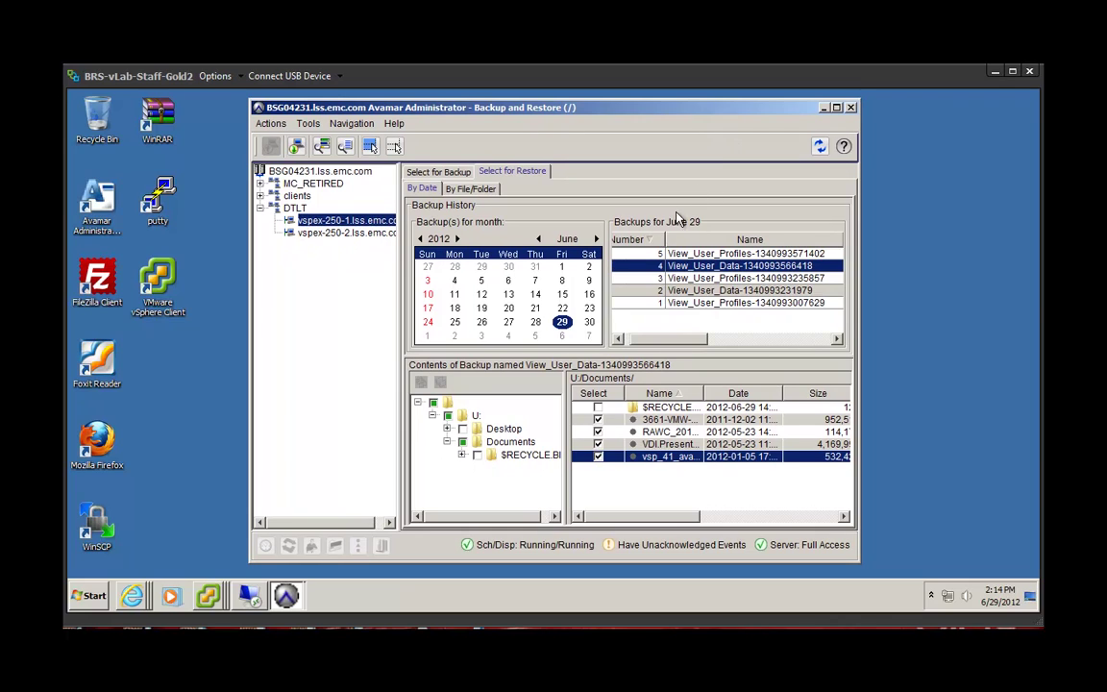
{"action": "left_click_drag", "start_coordinate": [693, 520], "coordinate": [652, 520]}
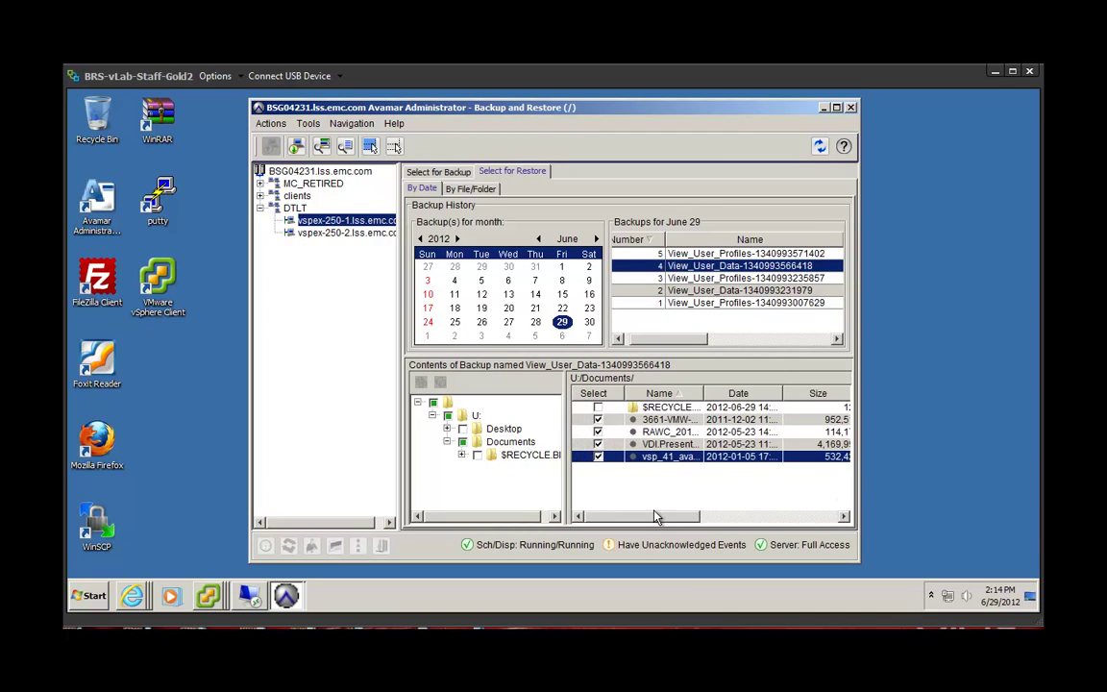
{"action": "left_click", "coordinate": [297, 151]}
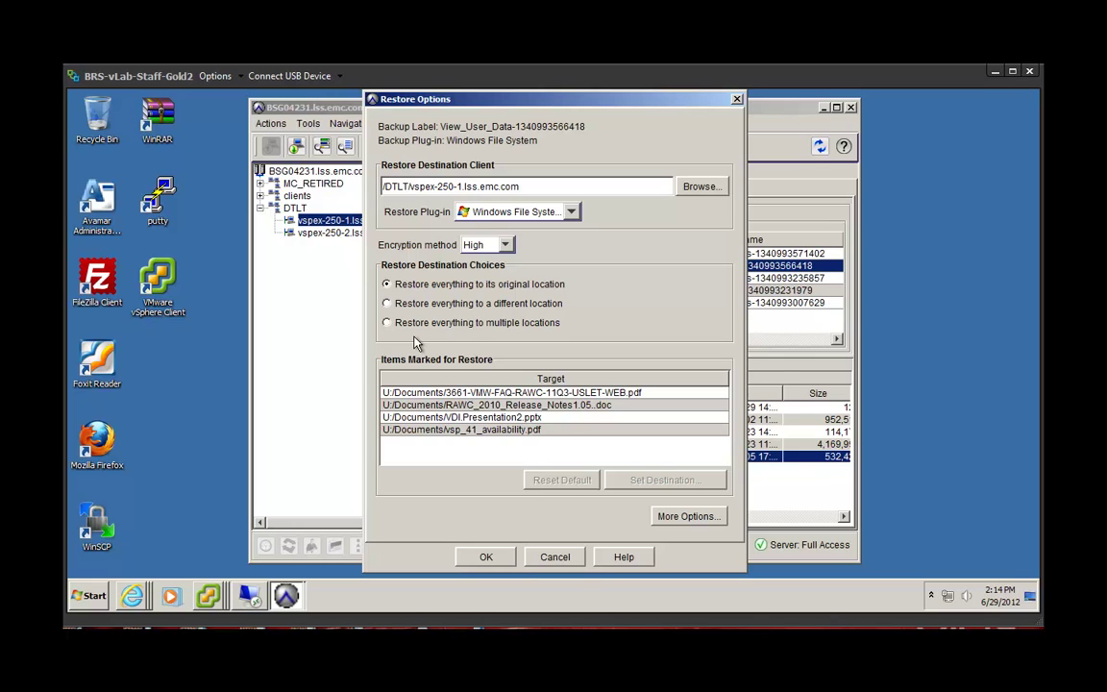
{"action": "left_click", "coordinate": [494, 559]}
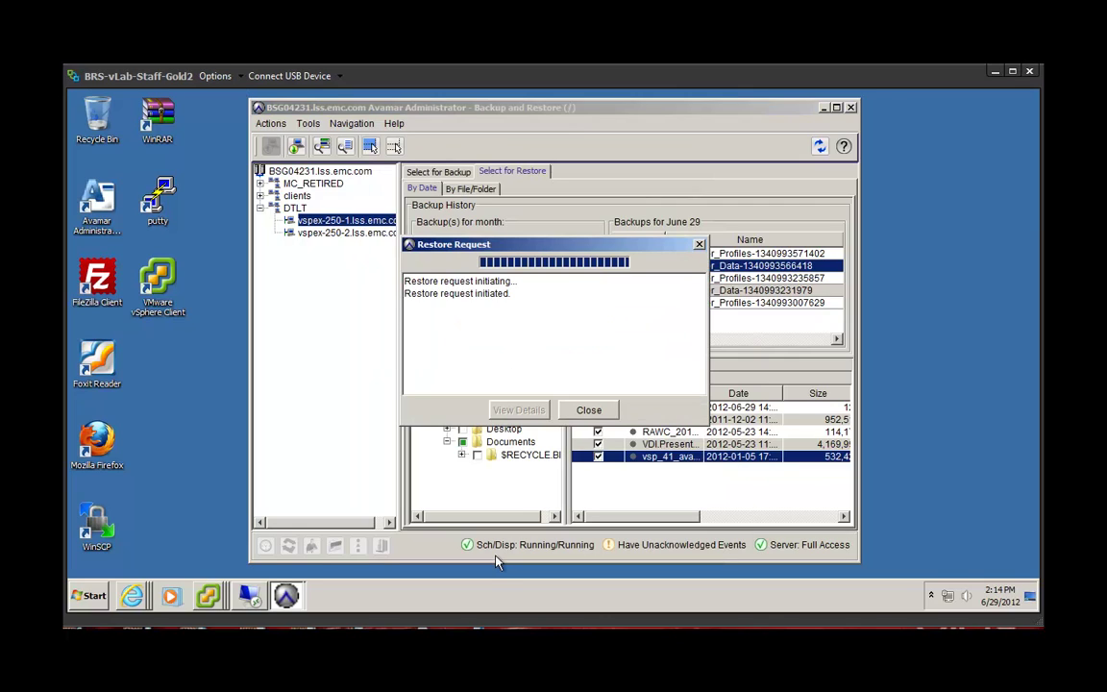
{"action": "left_click", "coordinate": [593, 413]}
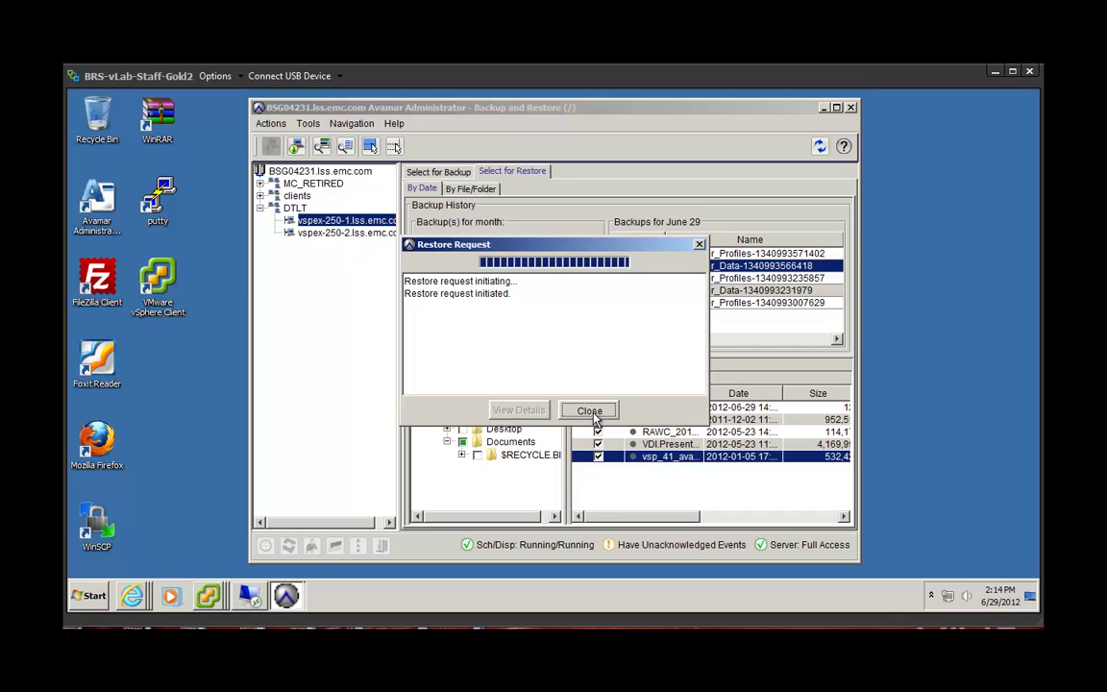
Back on the View desktop, open vditest1's Documents folder to see the four restored files
{"action": "left_click", "coordinate": [850, 108]}
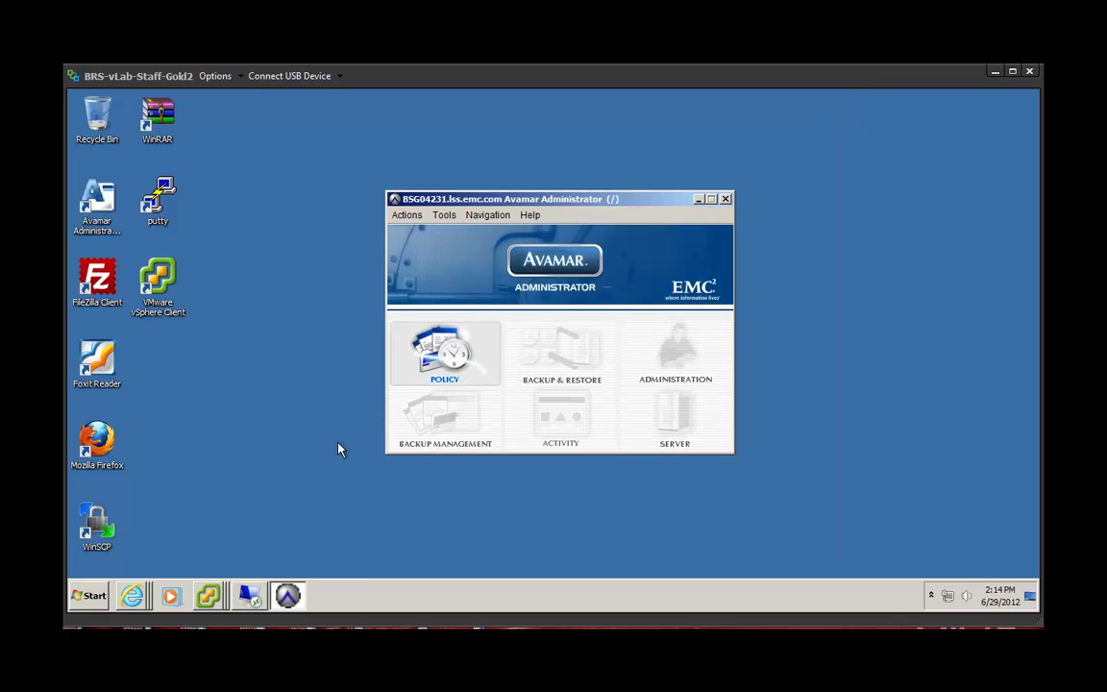
{"action": "left_click", "coordinate": [249, 594]}
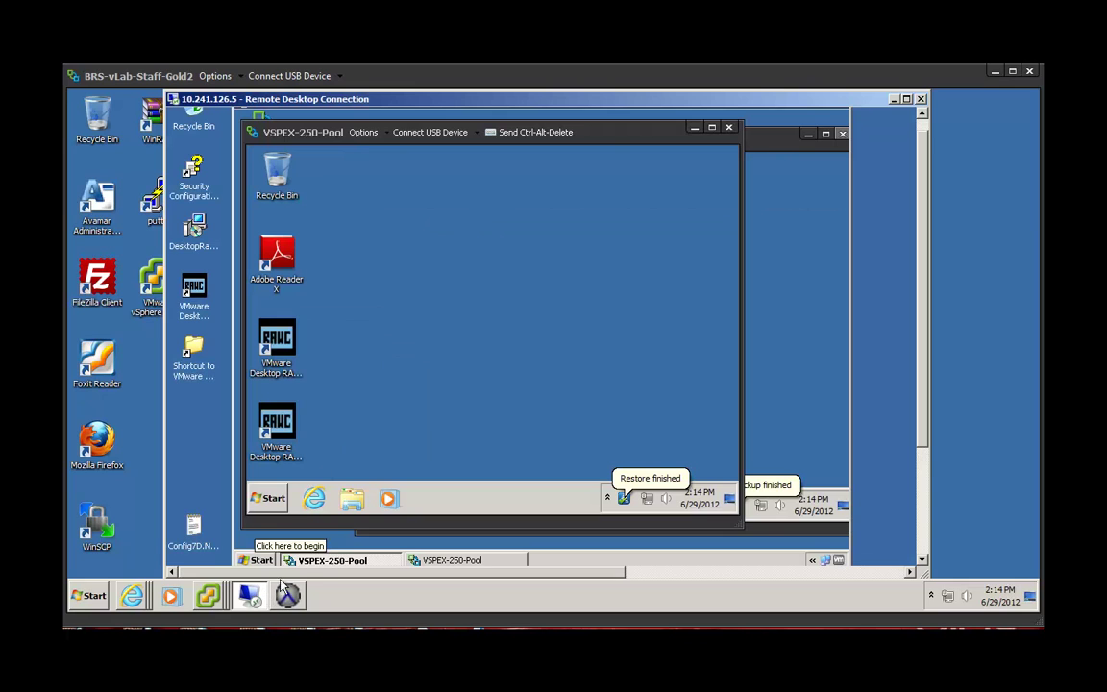
{"action": "left_click", "coordinate": [269, 498]}
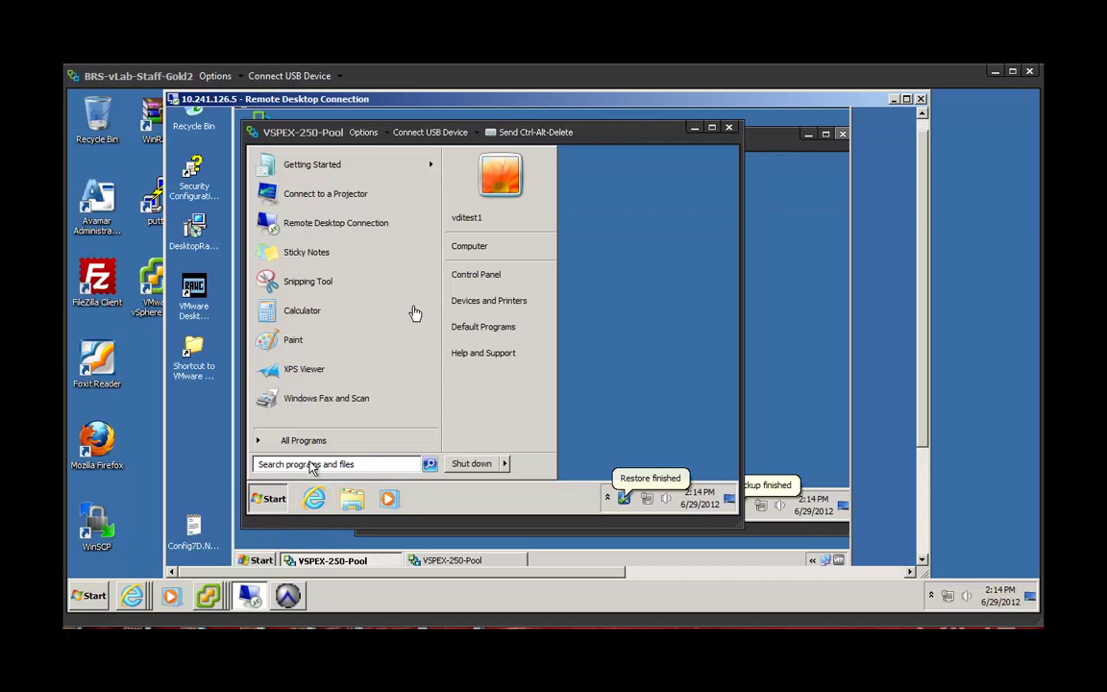
{"action": "left_click", "coordinate": [481, 220]}
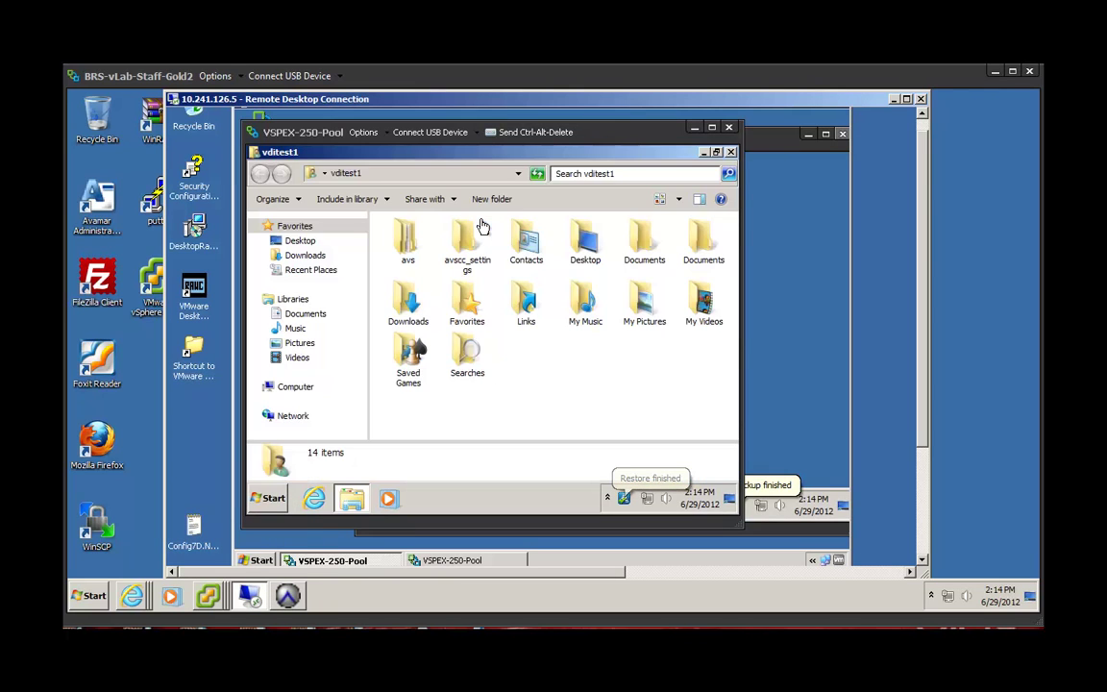
{"action": "double_click", "coordinate": [642, 245]}
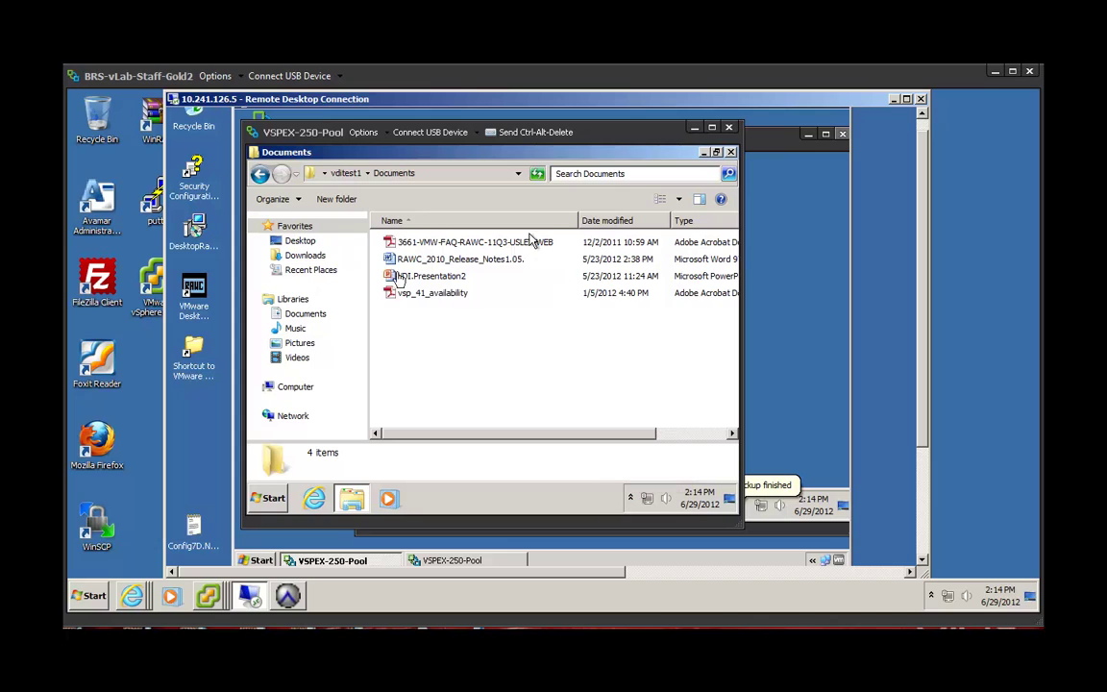
Close the front desktop session and open Computer Properties on the remaining desktop, showing VSPEX-250-2
{"action": "left_click", "coordinate": [694, 127]}
{"action": "left_click_drag", "start_coordinate": [742, 153], "coordinate": [660, 148]}
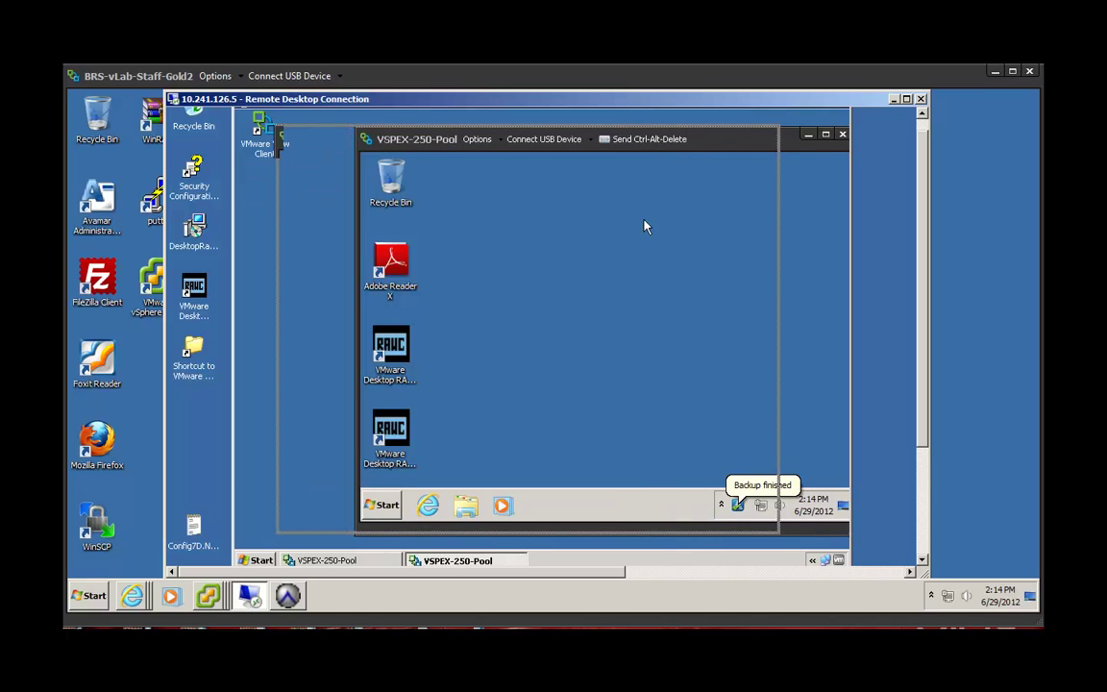
{"action": "left_click", "coordinate": [313, 512]}
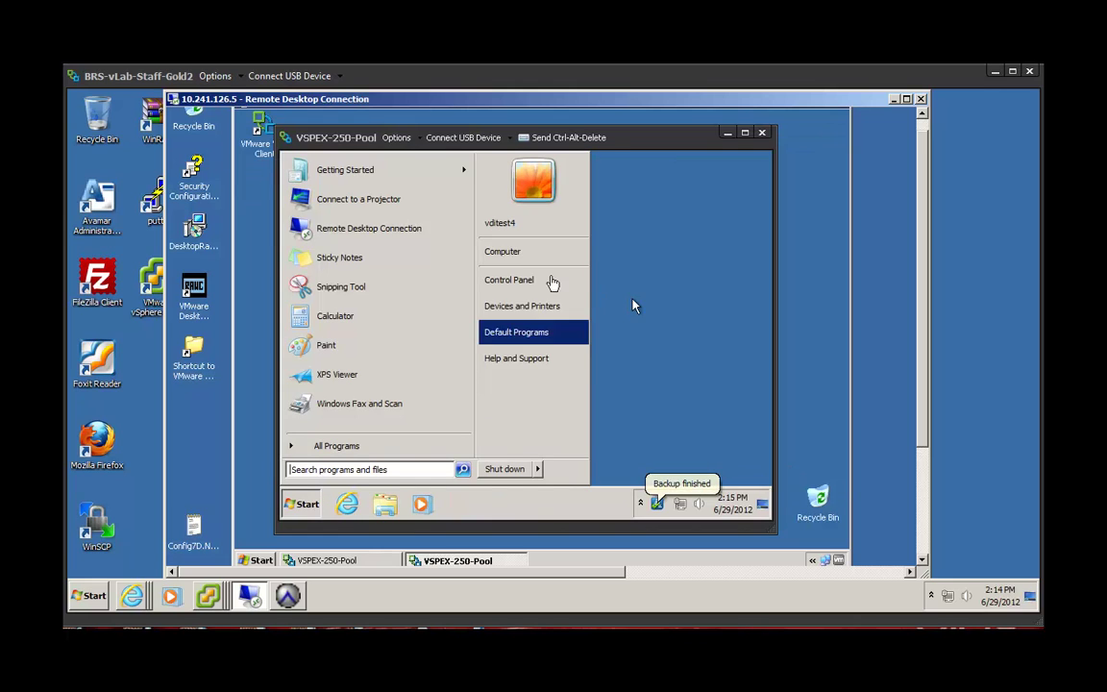
{"action": "right_click", "coordinate": [525, 254]}
{"action": "left_click", "coordinate": [557, 361]}
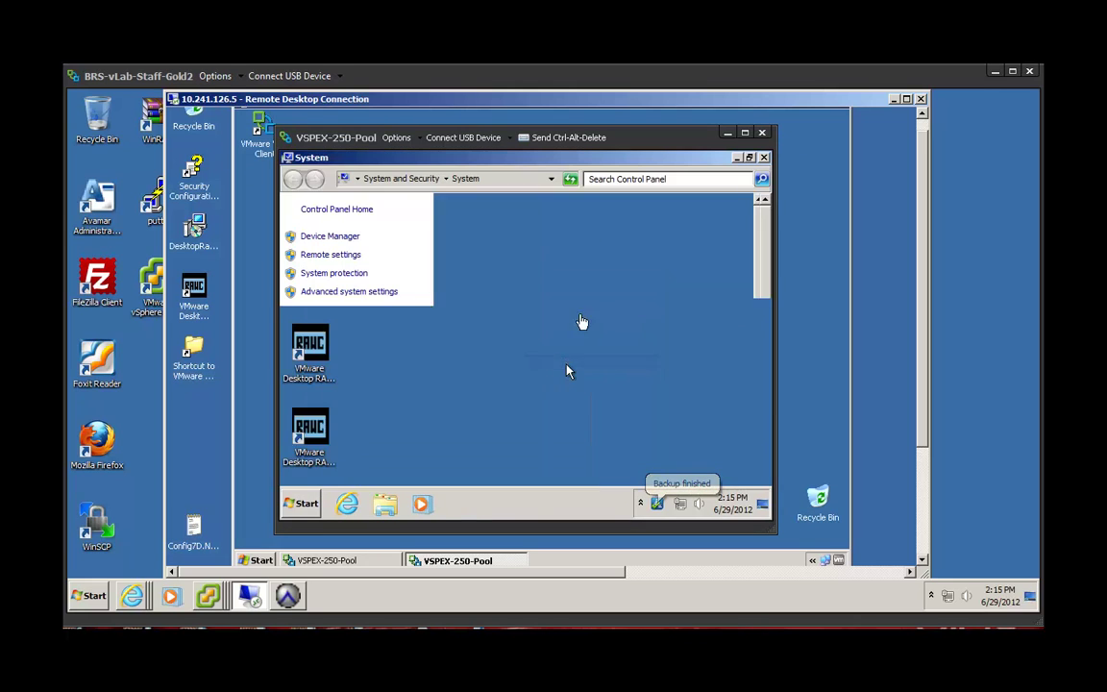
{"action": "scroll", "coordinate": [768, 384], "scroll_direction": "down", "scroll_amount": 3}
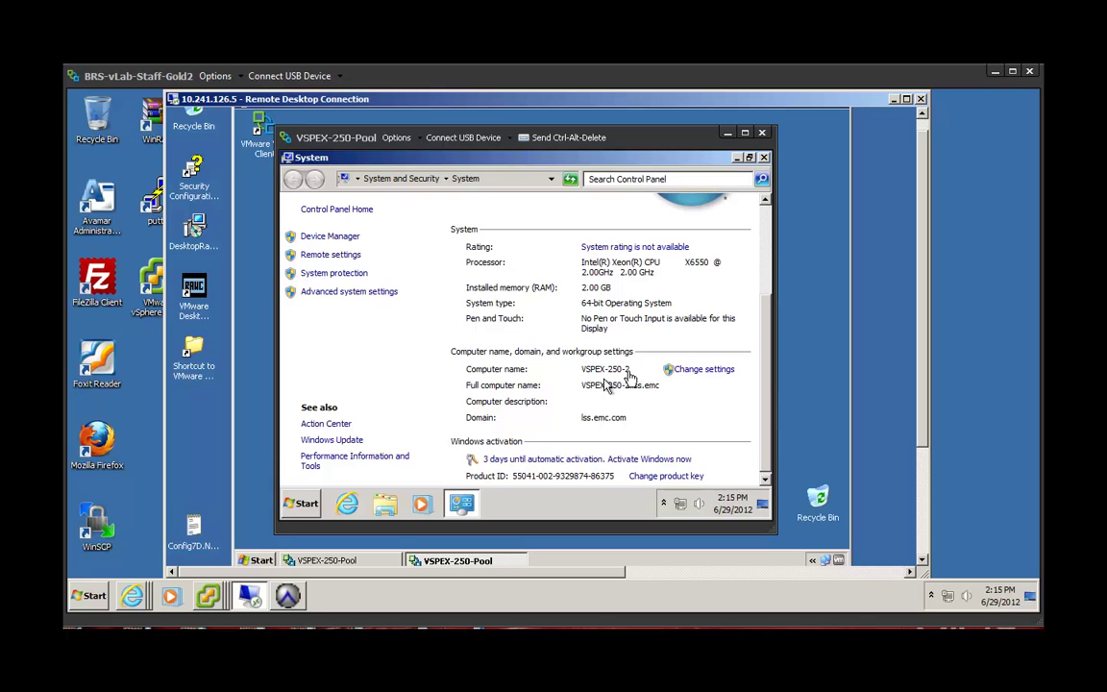
Close System, open vditest4's Documents folder and select all four files
{"action": "left_click", "coordinate": [764, 157]}
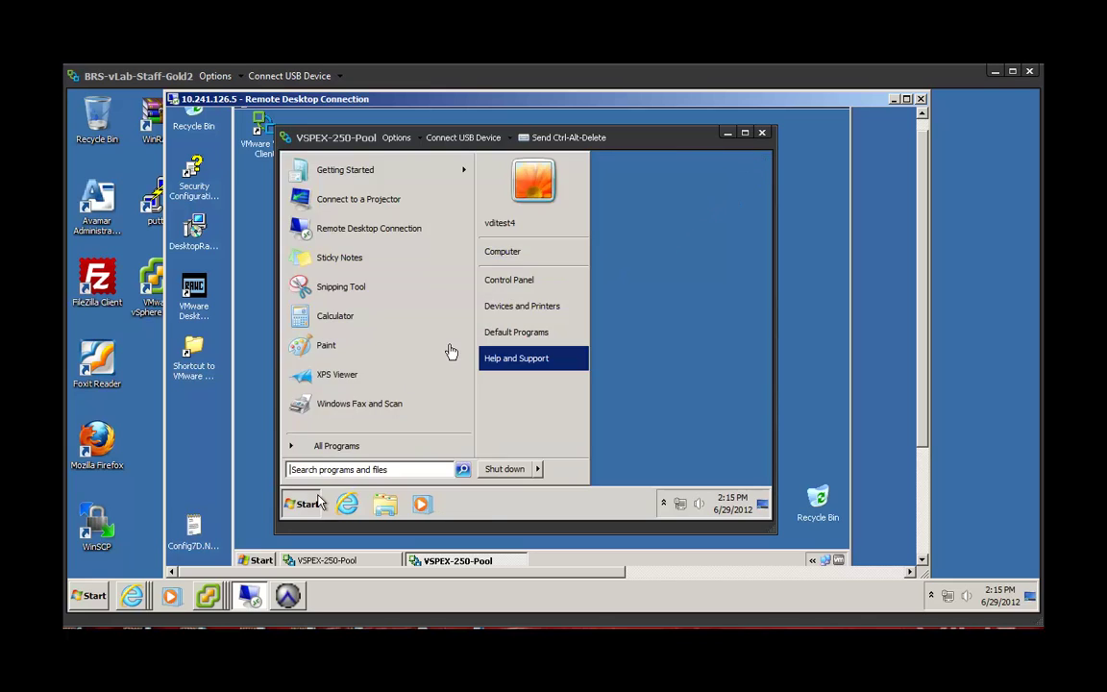
{"action": "left_click", "coordinate": [512, 228]}
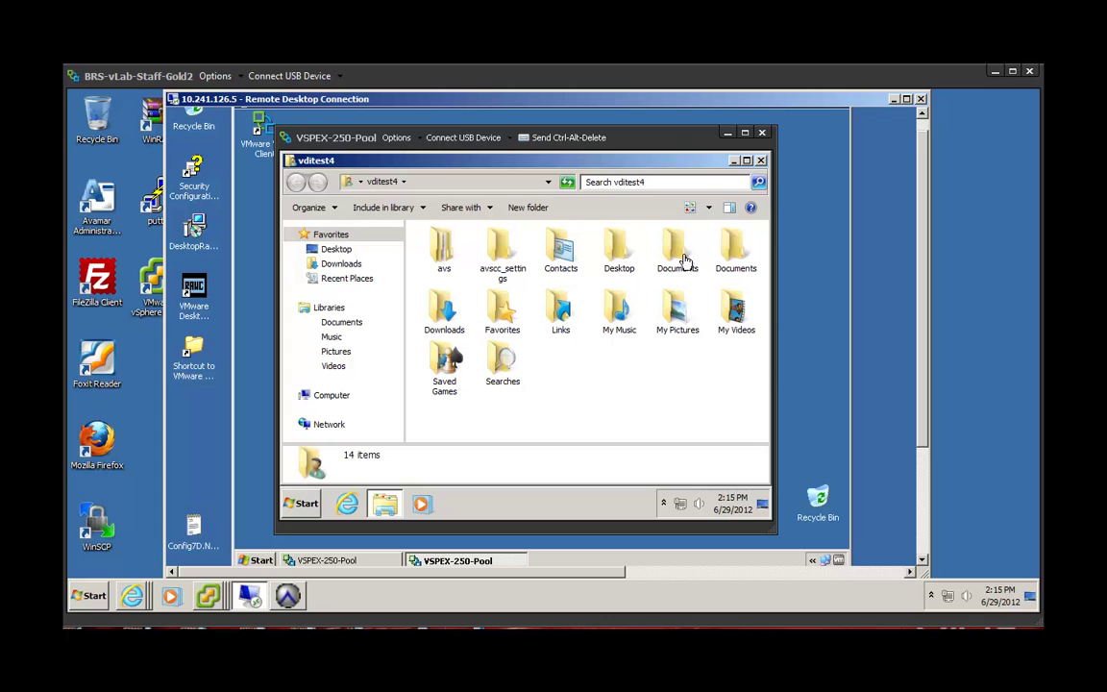
{"action": "double_click", "coordinate": [684, 260]}
{"action": "left_click", "coordinate": [485, 252]}
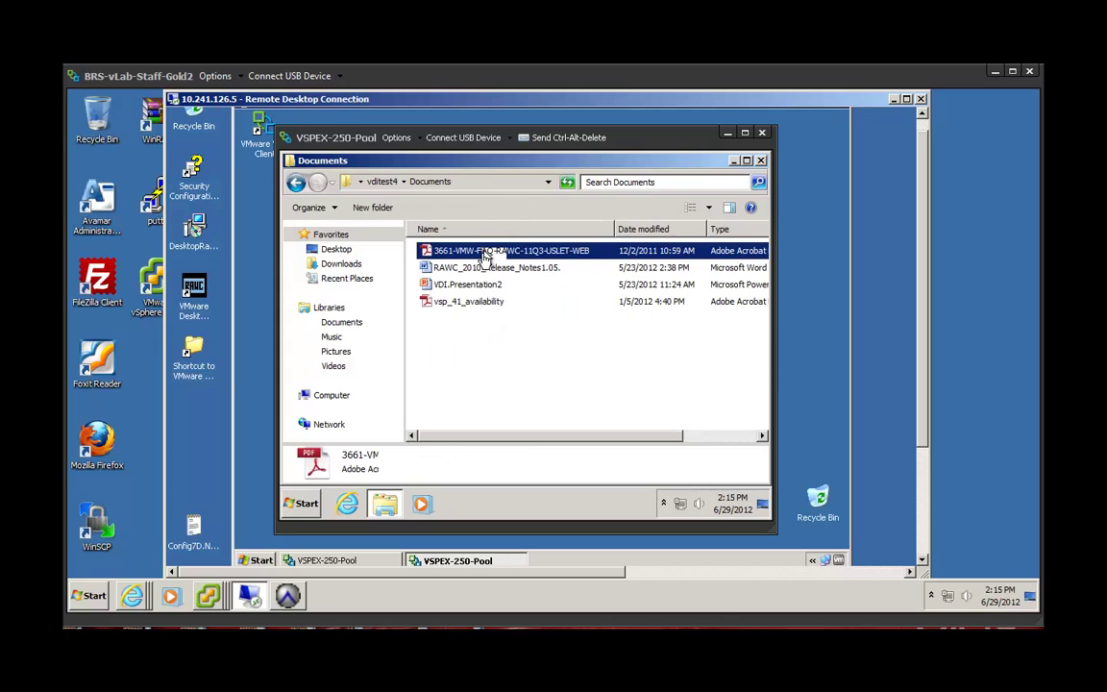
{"action": "left_click", "coordinate": [466, 304], "text": "shift"}
Delete the four files, close the empty folder and empty the Recycle Bin
{"action": "right_click", "coordinate": [466, 306]}
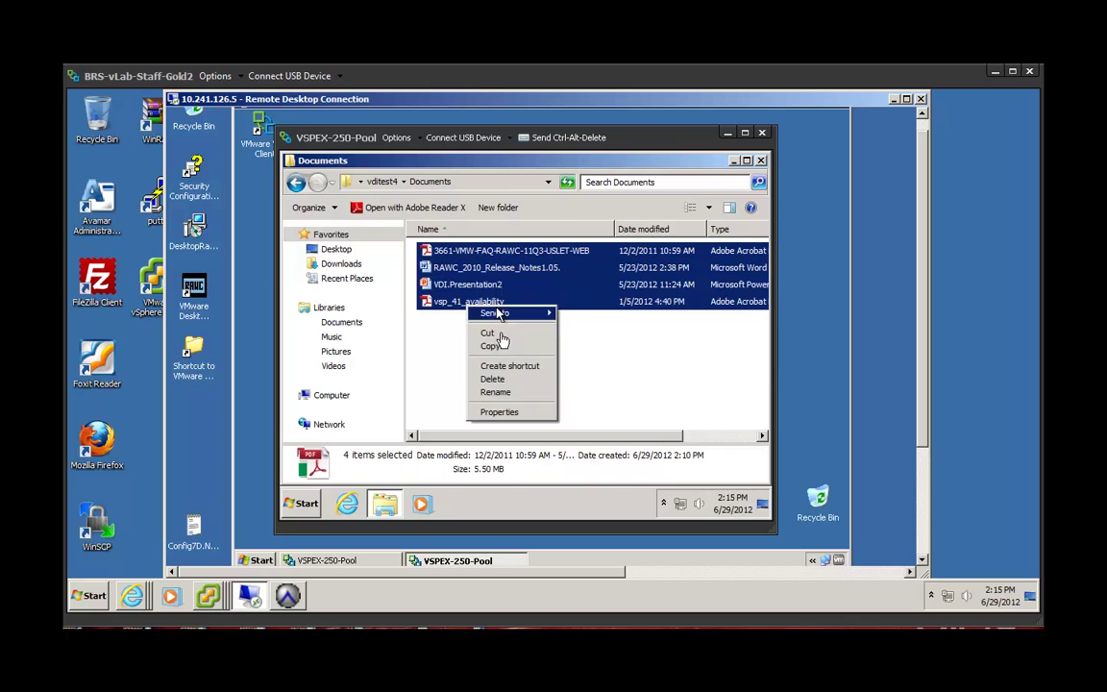
{"action": "left_click", "coordinate": [498, 383]}
{"action": "left_click", "coordinate": [577, 337]}
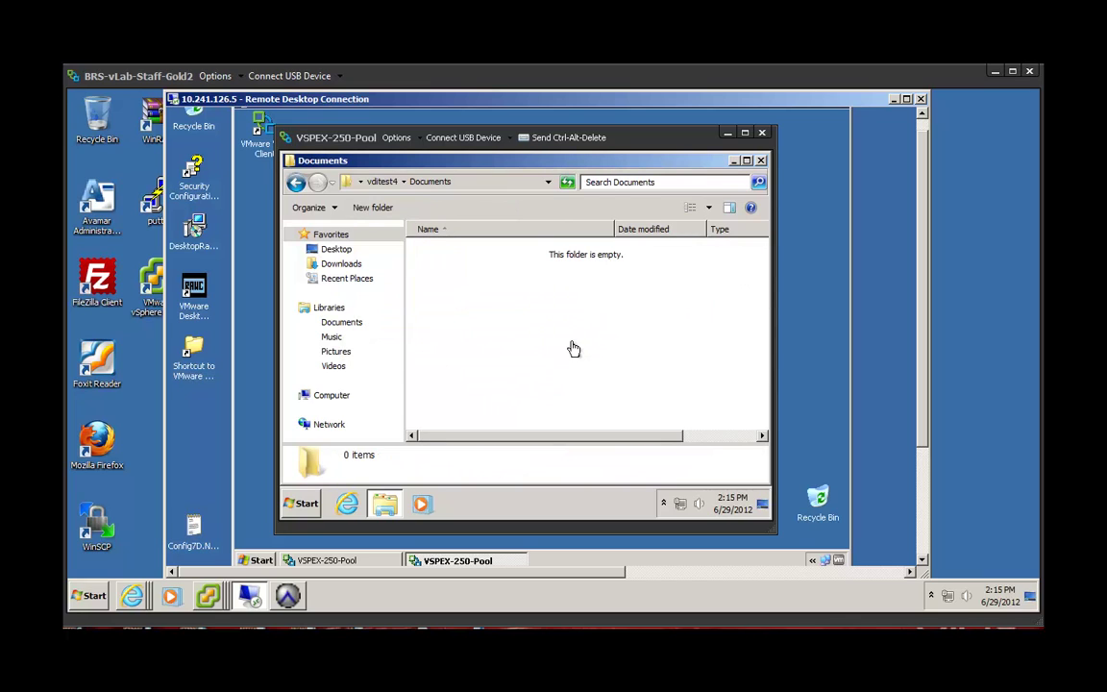
{"action": "left_click", "coordinate": [761, 160]}
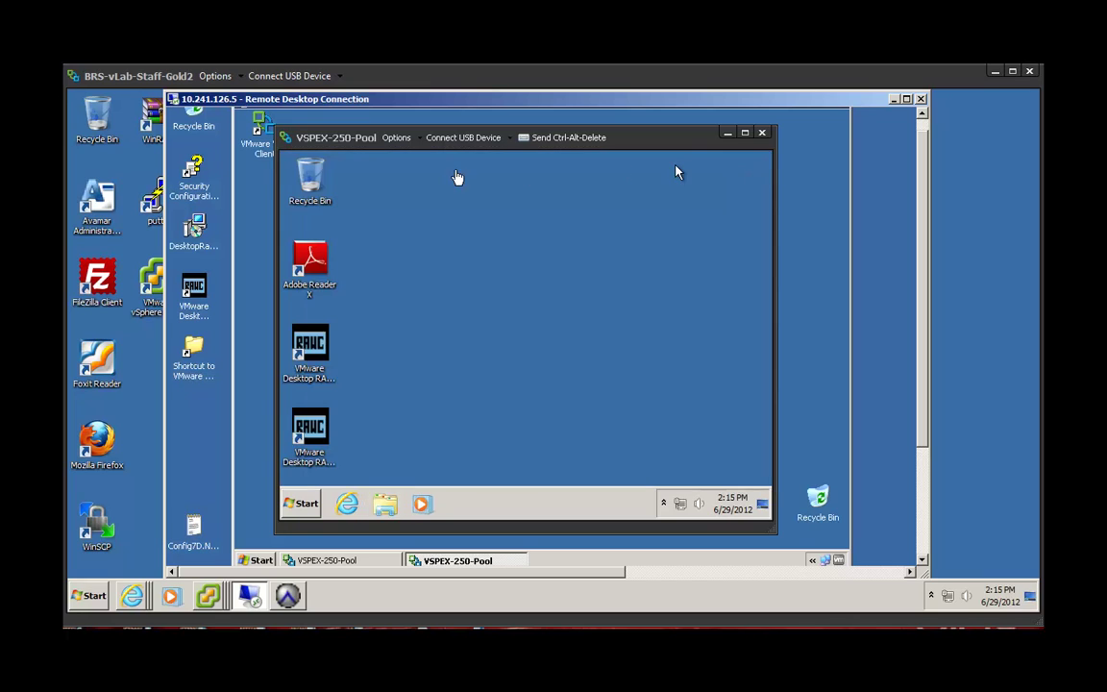
{"action": "right_click", "coordinate": [311, 192]}
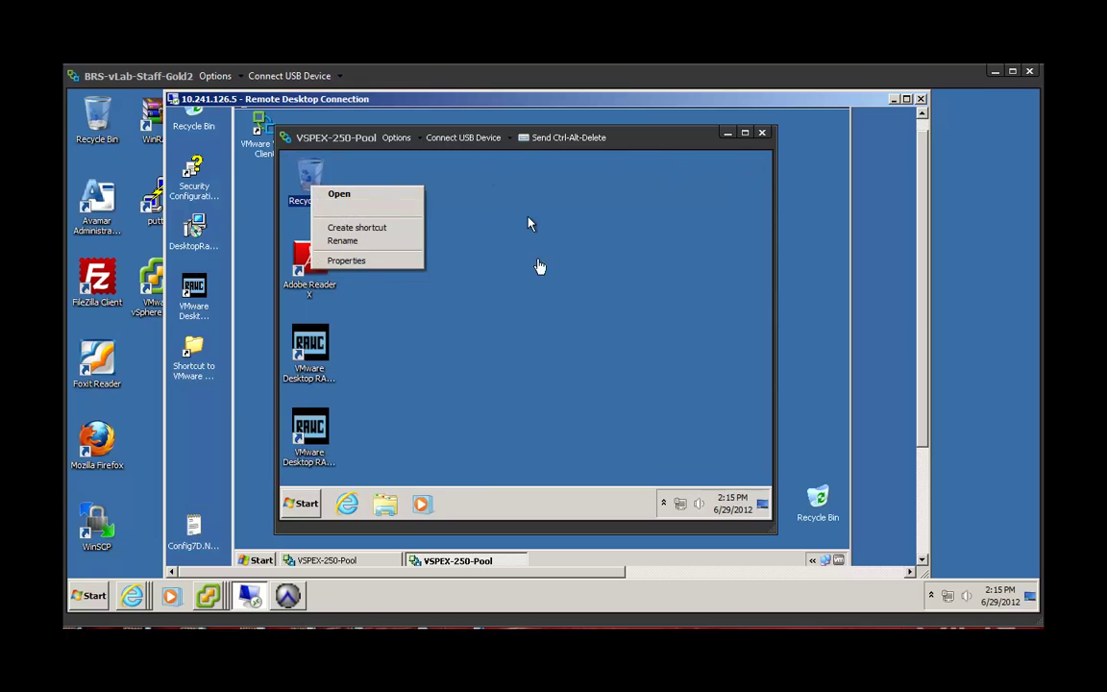
{"action": "left_click", "coordinate": [338, 208]}
From the hidden tray icons, choose Restore... on the Avamar client icon
{"action": "left_click", "coordinate": [663, 505]}
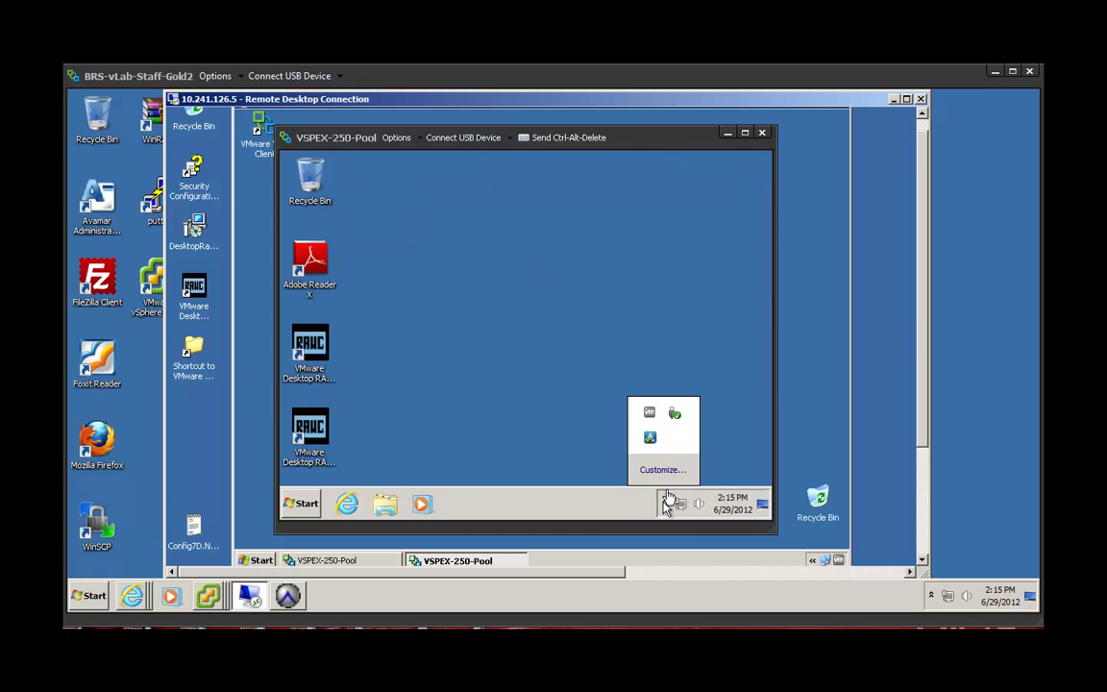
{"action": "right_click", "coordinate": [653, 438]}
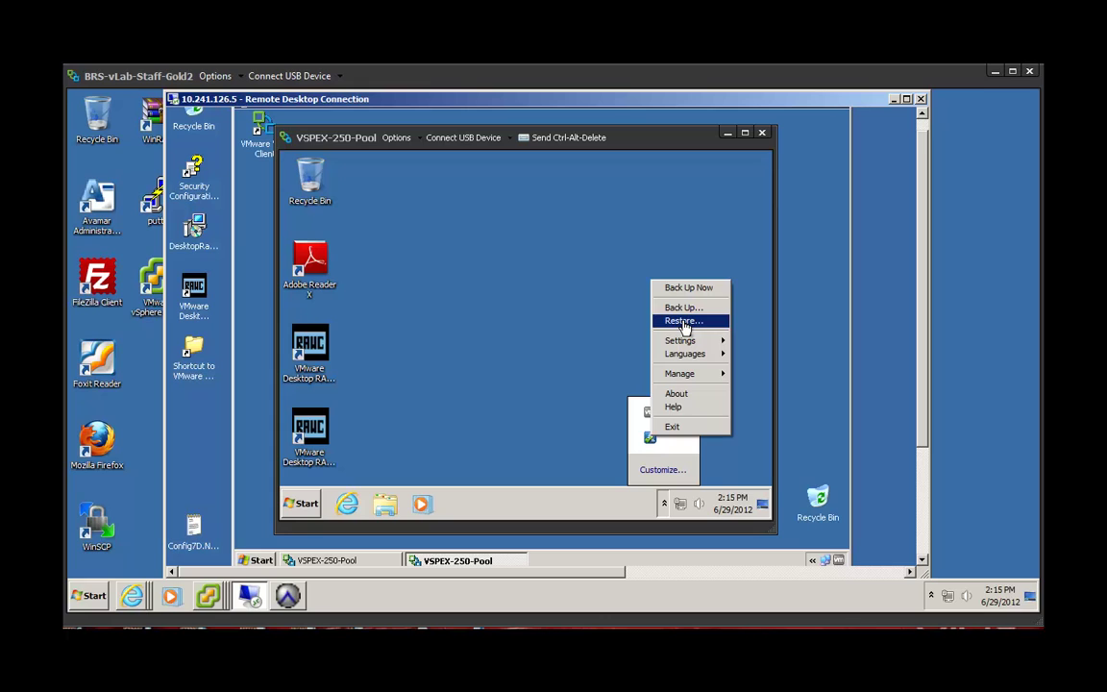
{"action": "left_click", "coordinate": [683, 321]}
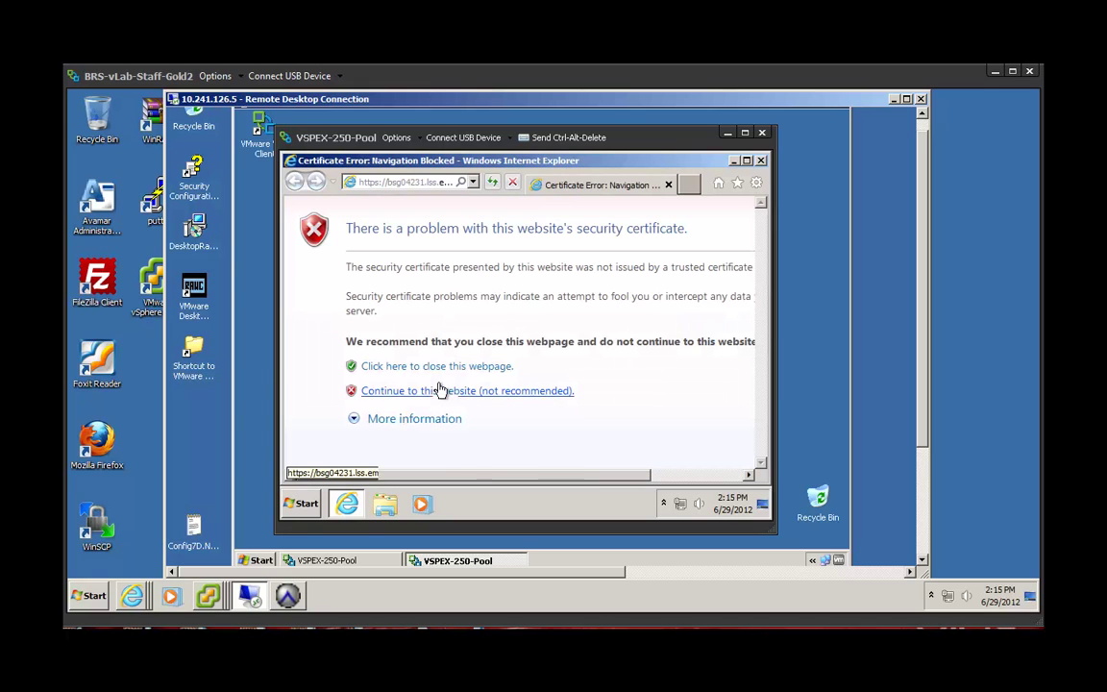
Continue past the certificate warning and browse the folders of the 6/29/2012 2:12 PM drive P: backup
{"action": "left_click", "coordinate": [439, 395]}
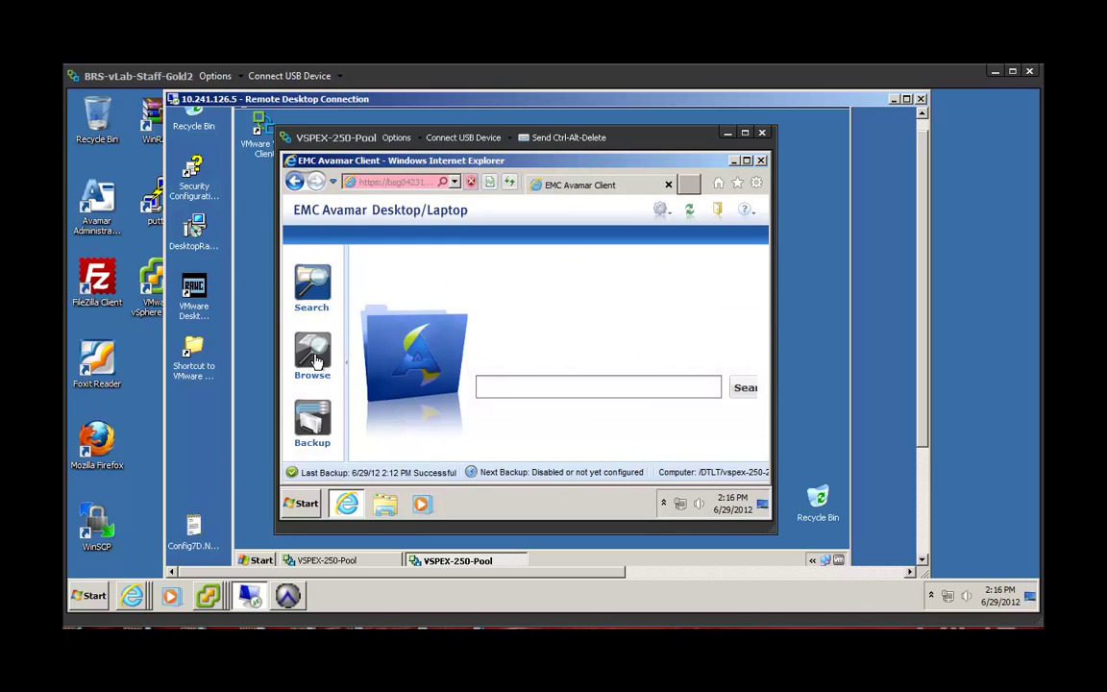
{"action": "left_click", "coordinate": [317, 360]}
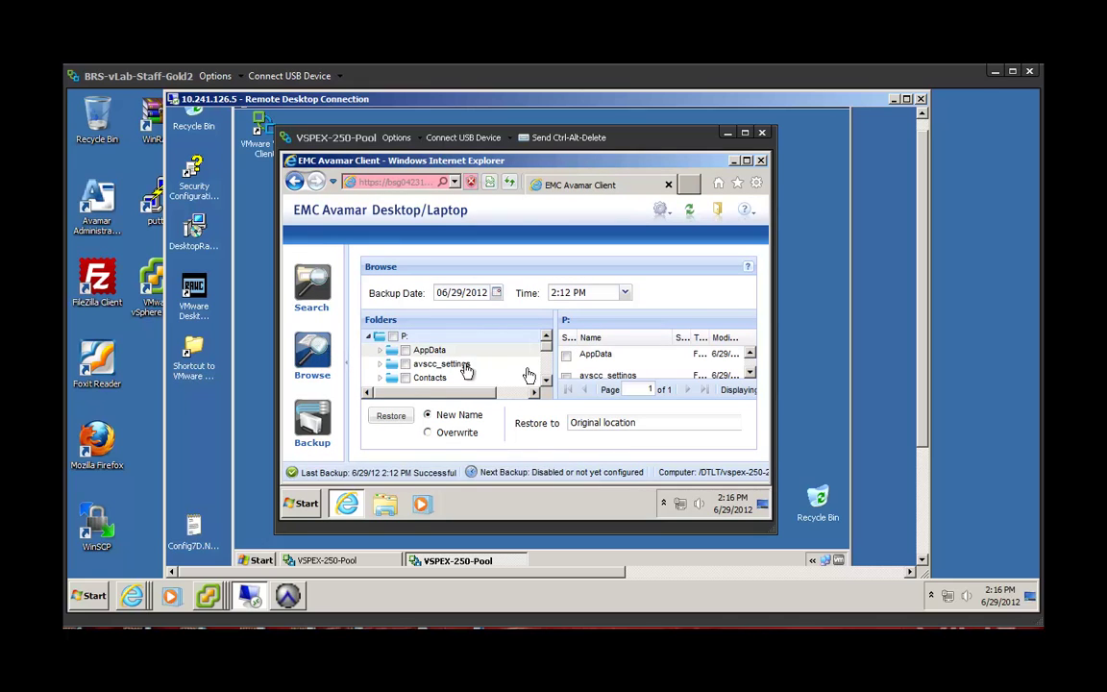
{"action": "scroll", "coordinate": [545, 386], "scroll_direction": "down", "scroll_amount": 2}
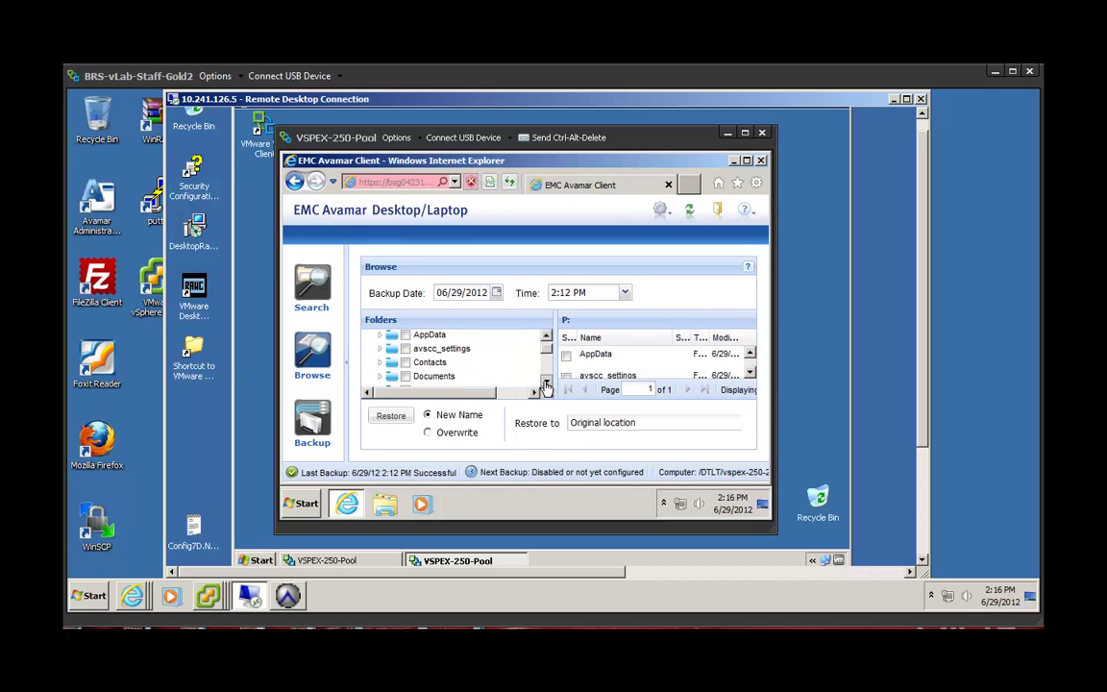
{"action": "scroll", "coordinate": [545, 385], "scroll_direction": "down", "scroll_amount": 1}
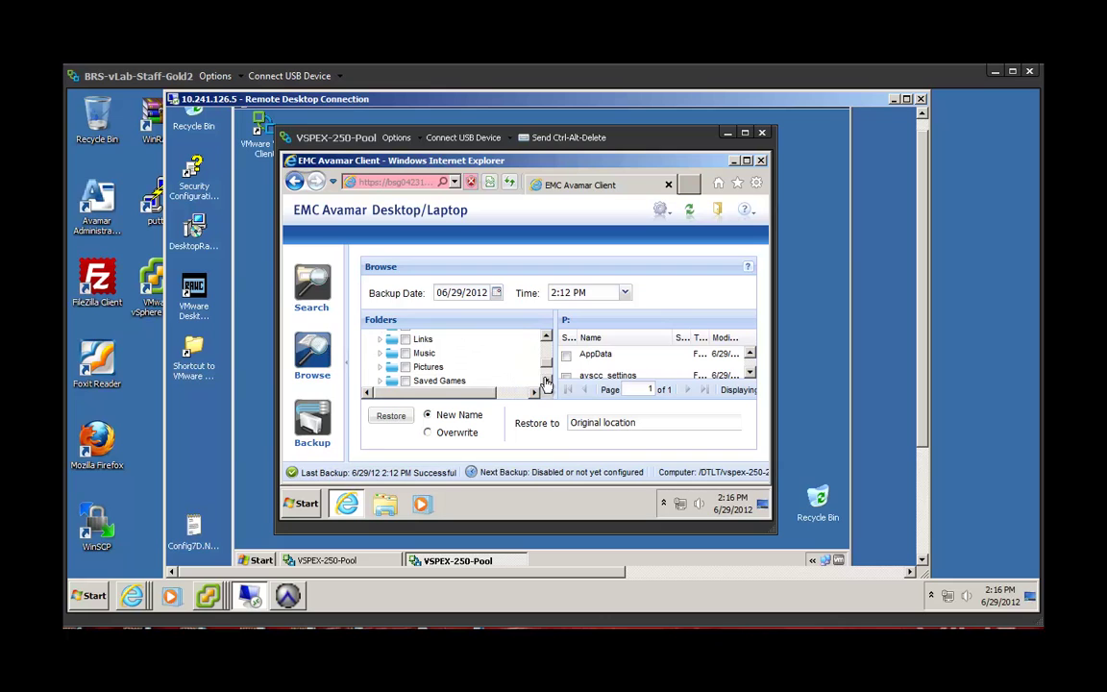
{"action": "scroll", "coordinate": [545, 382], "scroll_direction": "down", "scroll_amount": 1}
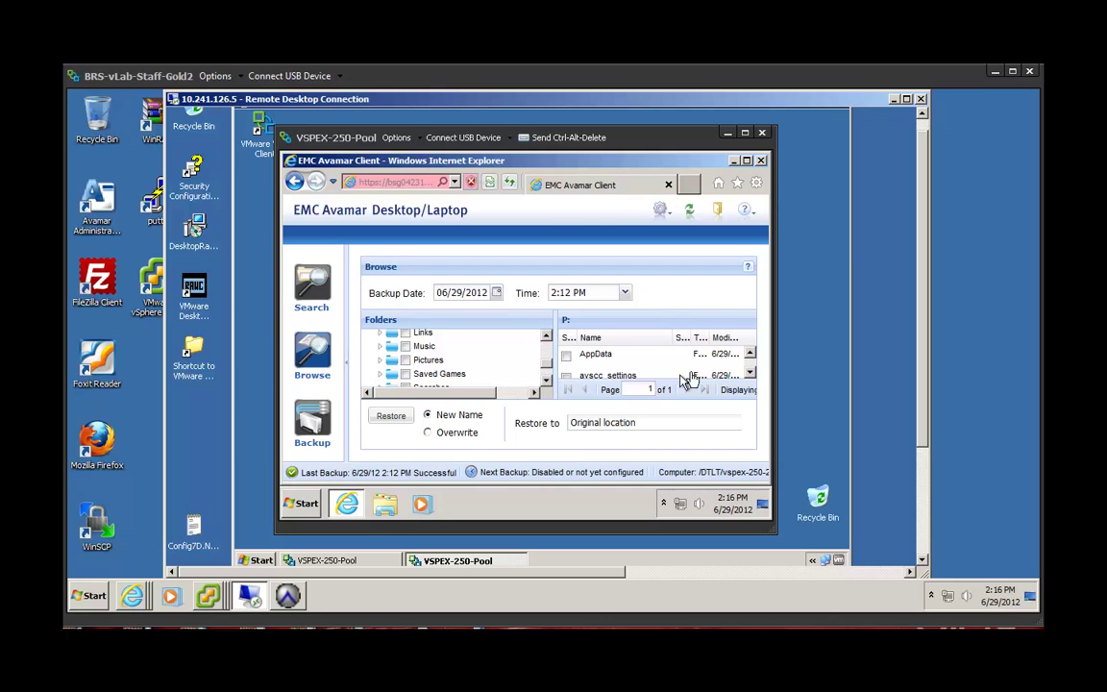
{"action": "left_click", "coordinate": [546, 338]}
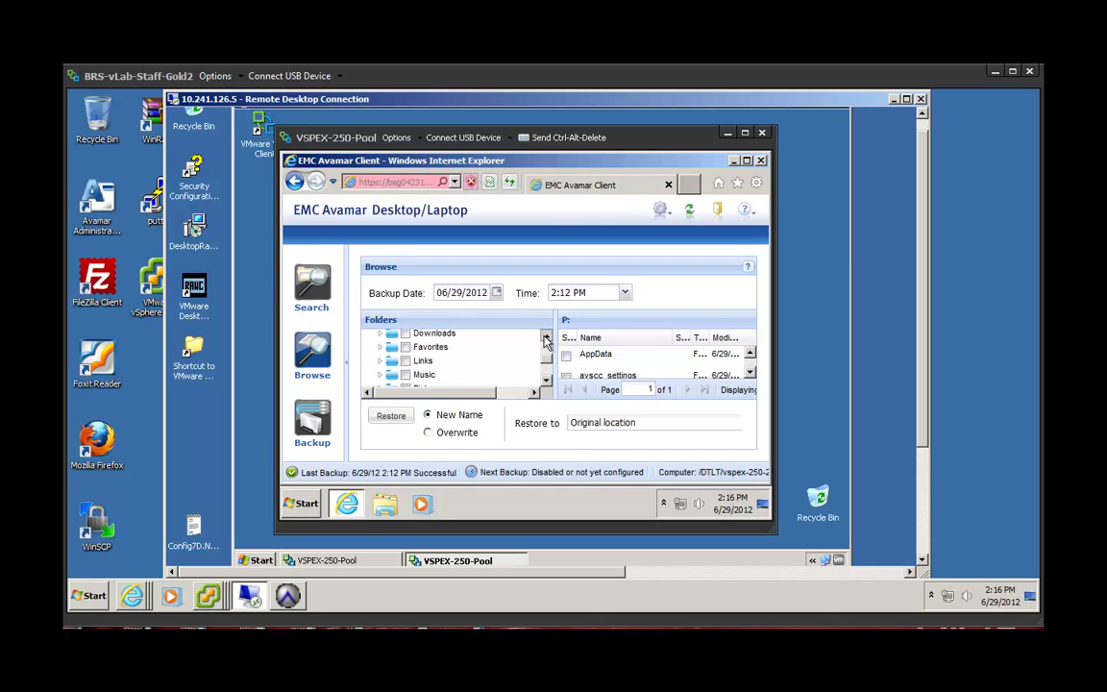
{"action": "left_click", "coordinate": [546, 338]}
{"action": "left_click", "coordinate": [546, 339]}
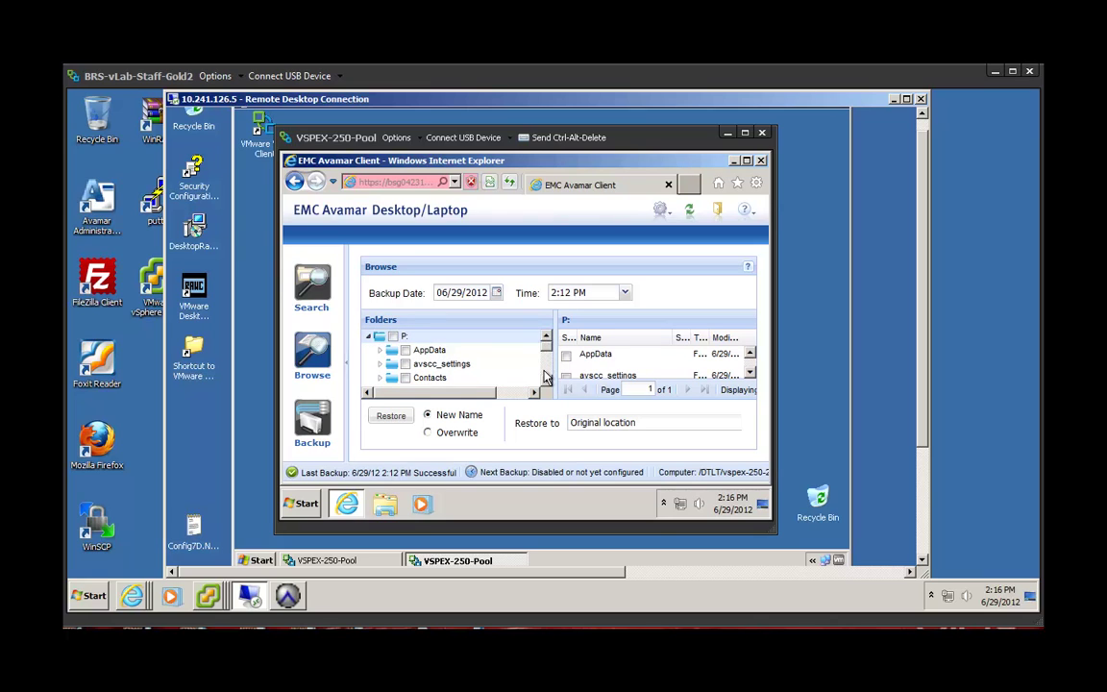
{"action": "left_click", "coordinate": [545, 380]}
{"action": "left_click", "coordinate": [546, 380]}
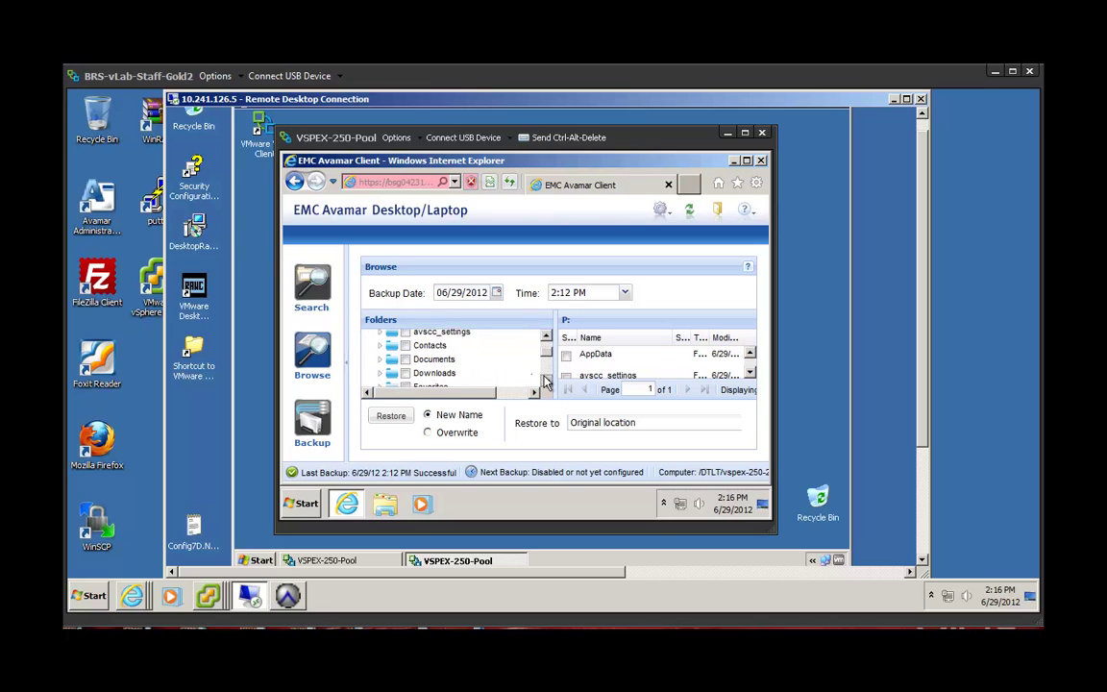
View the contents of the backed-up Documents folder
{"action": "left_click", "coordinate": [387, 358]}
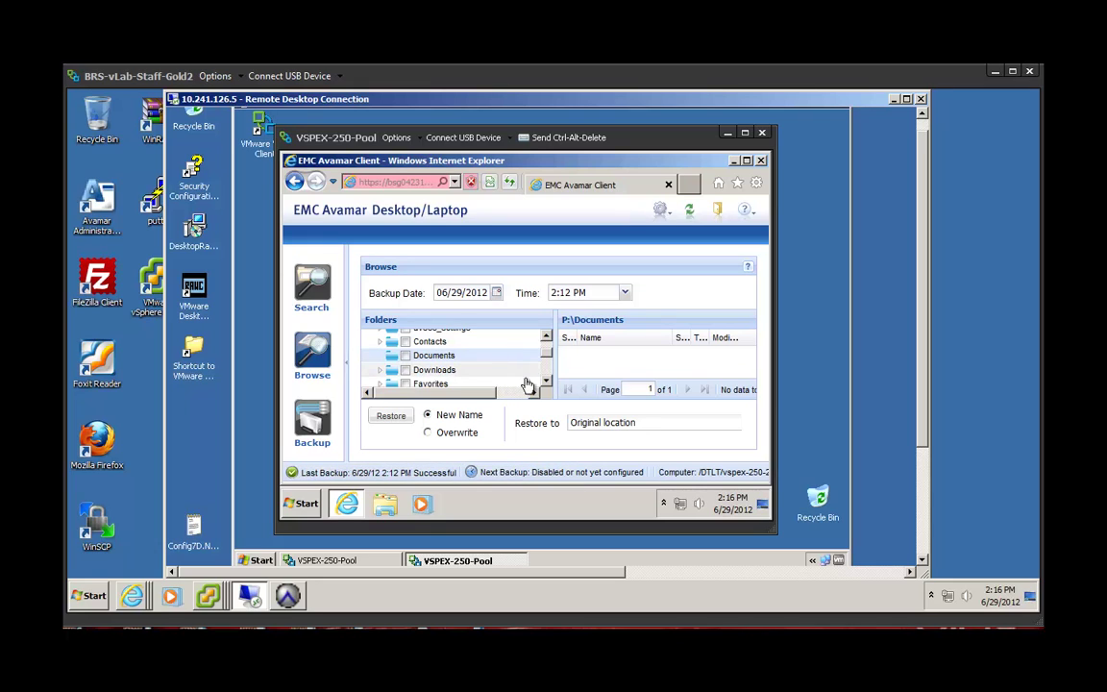
{"action": "left_click", "coordinate": [545, 382]}
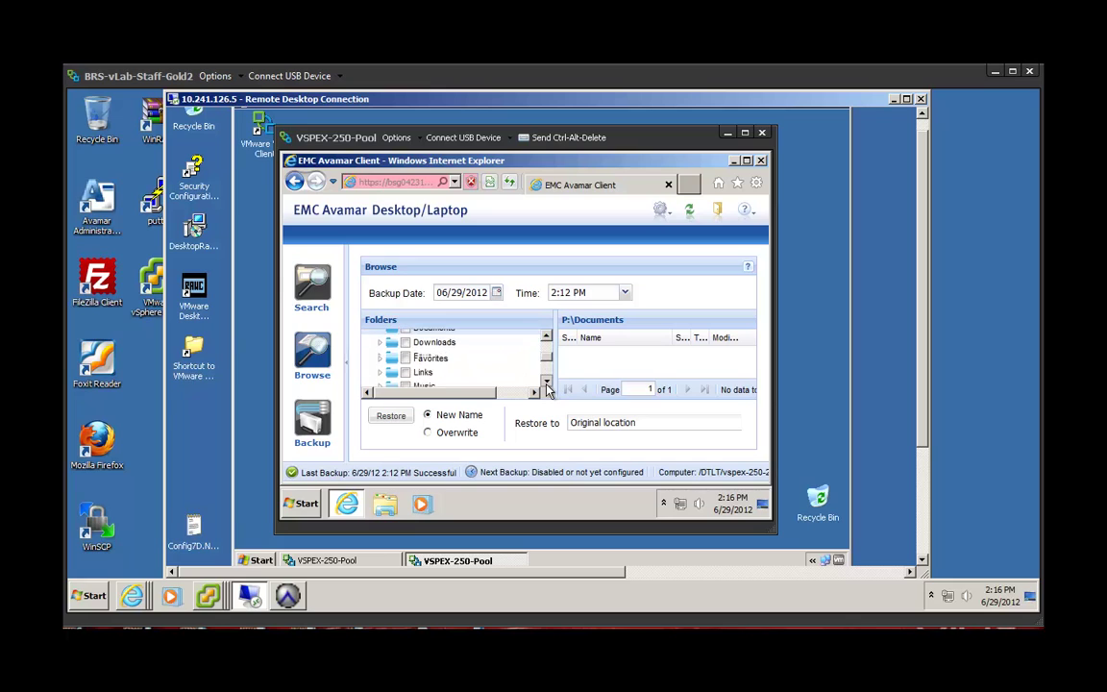
{"action": "left_click", "coordinate": [546, 383]}
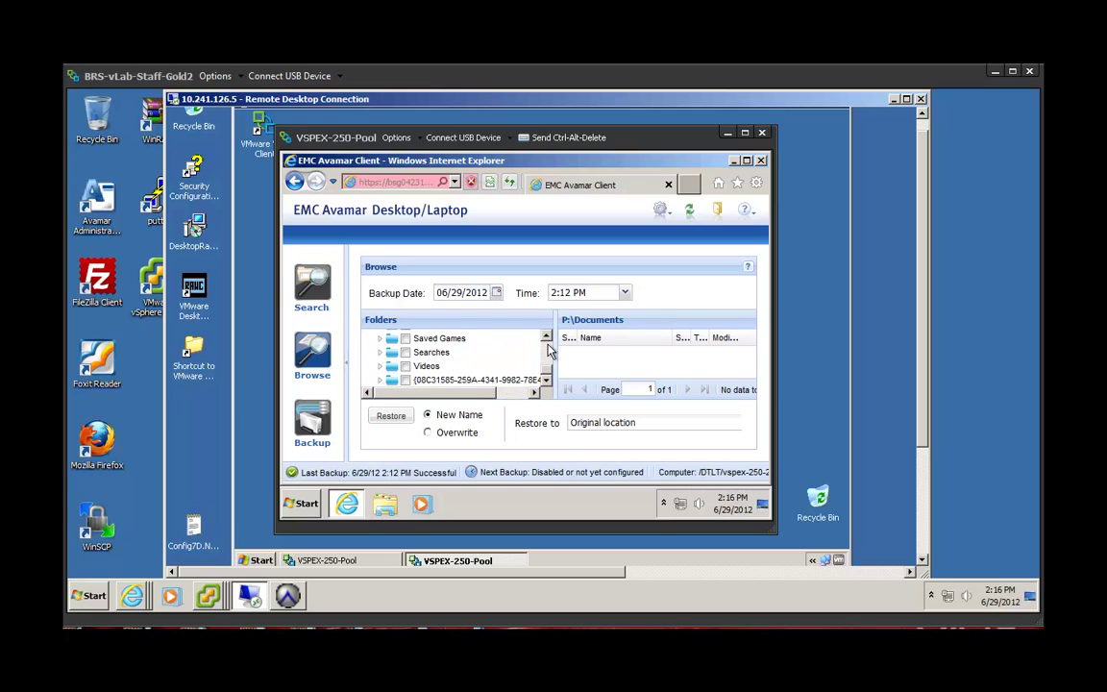
{"action": "scroll", "coordinate": [539, 357], "scroll_direction": "up", "scroll_amount": 2}
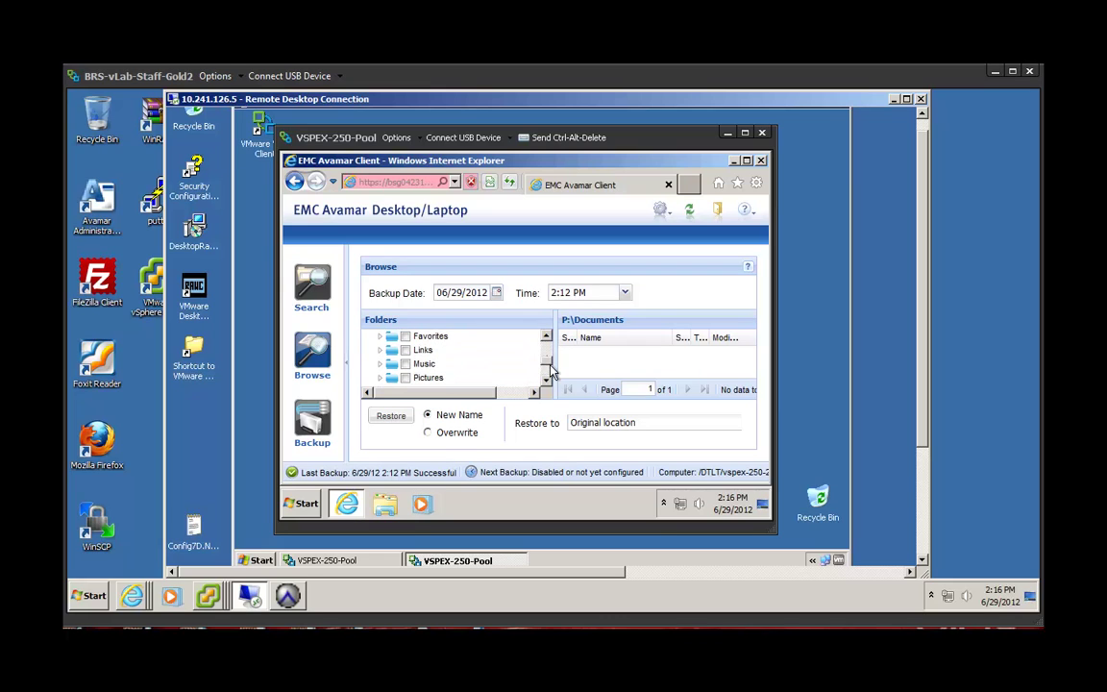
{"action": "scroll", "coordinate": [514, 352], "scroll_direction": "up", "scroll_amount": 2}
Return to the top of drive P: and tick the Documents folder for restore
{"action": "left_click", "coordinate": [478, 341]}
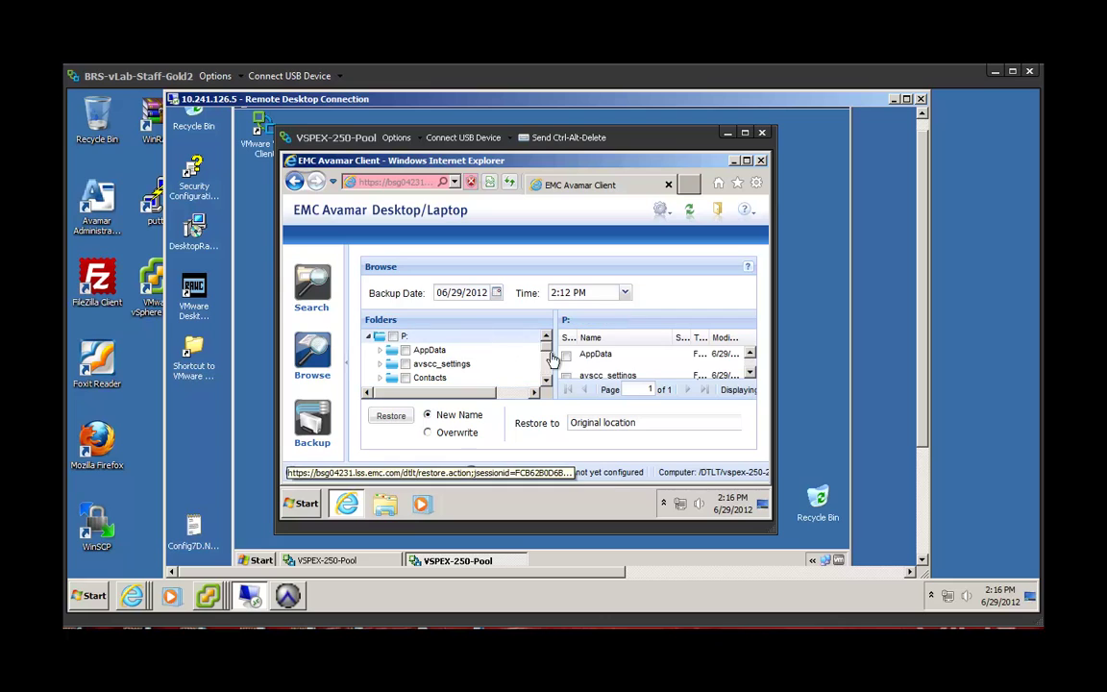
{"action": "left_click", "coordinate": [750, 374]}
{"action": "left_click", "coordinate": [750, 375]}
{"action": "left_click", "coordinate": [750, 375]}
{"action": "left_click", "coordinate": [750, 374]}
{"action": "left_click", "coordinate": [749, 375]}
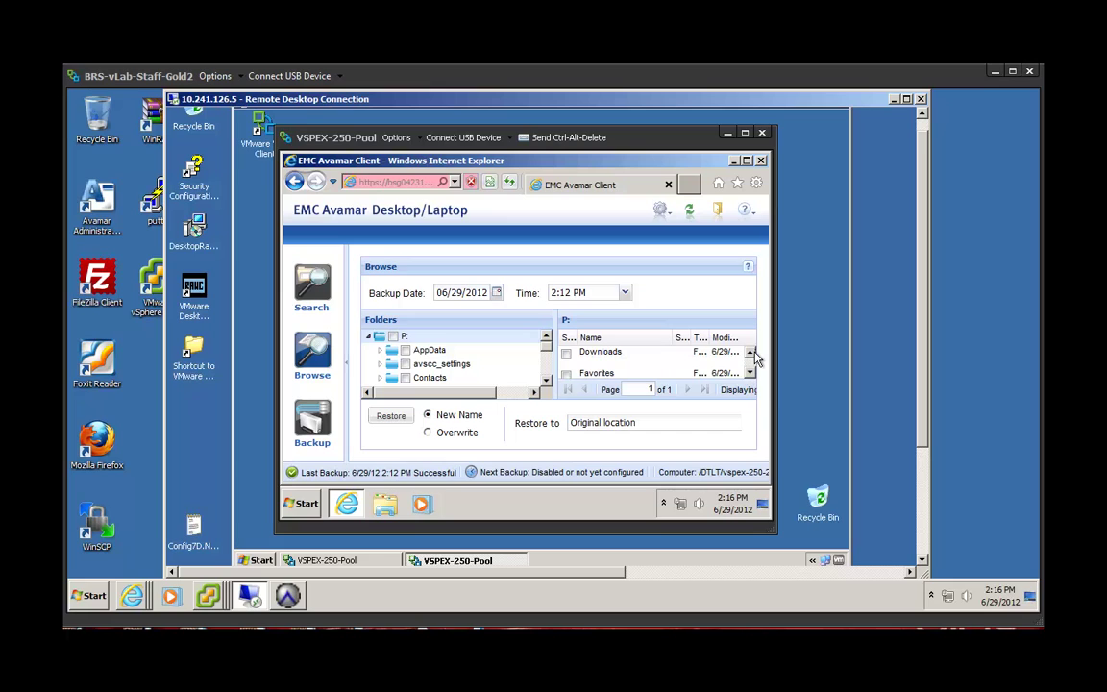
{"action": "left_click", "coordinate": [750, 354]}
{"action": "left_click", "coordinate": [750, 354]}
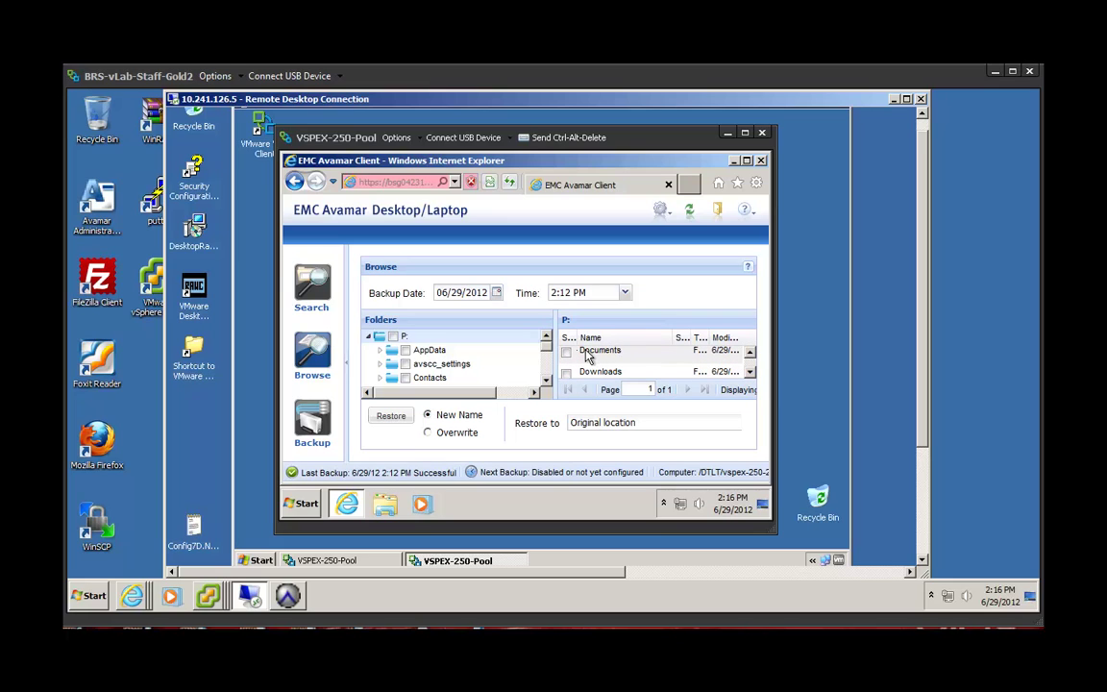
{"action": "left_click", "coordinate": [566, 353]}
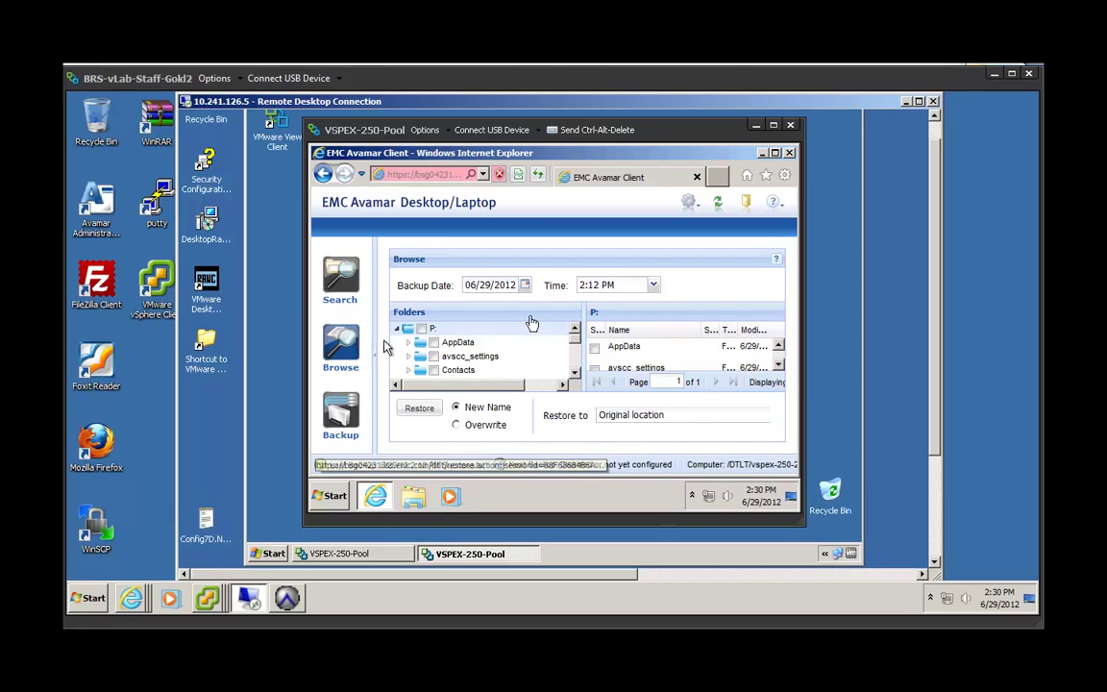
Choose the other 2:12 PM backup and tick the FAQ PDF and RAWC release notes in U:\Documents
{"action": "left_click", "coordinate": [653, 289]}
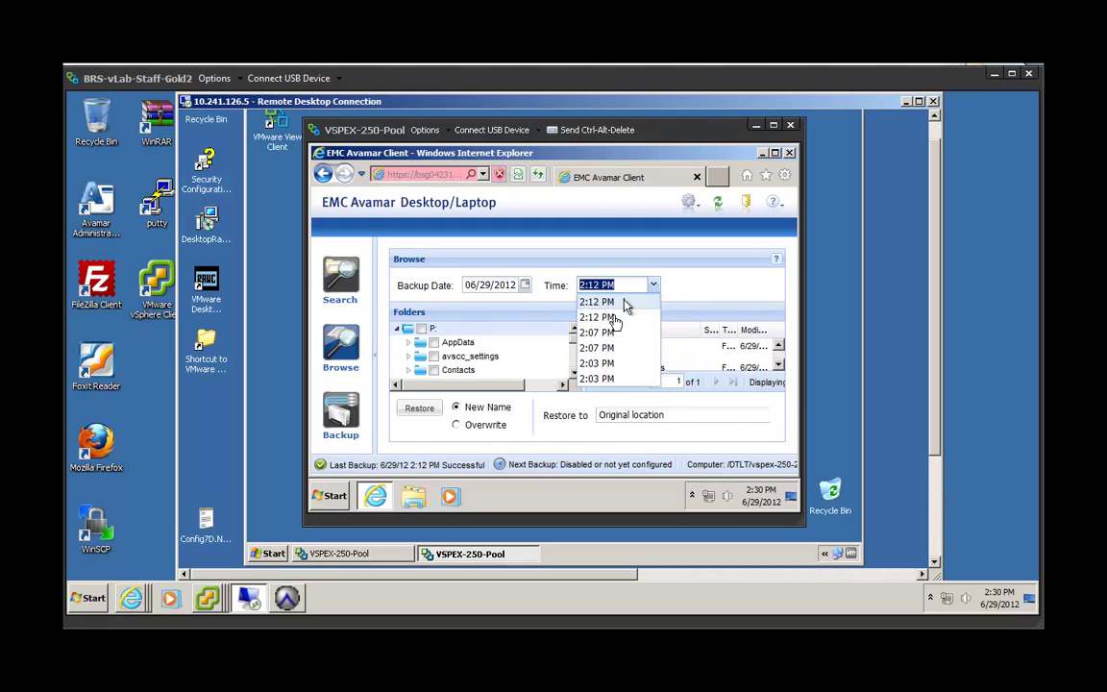
{"action": "left_click", "coordinate": [615, 321]}
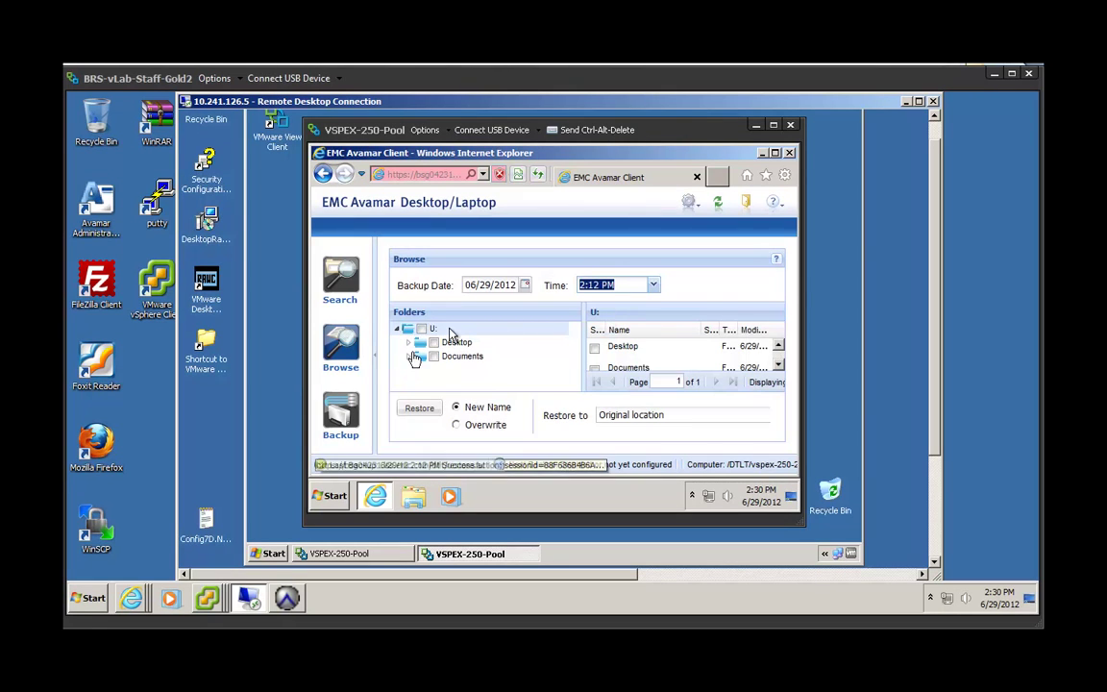
{"action": "left_click", "coordinate": [412, 358]}
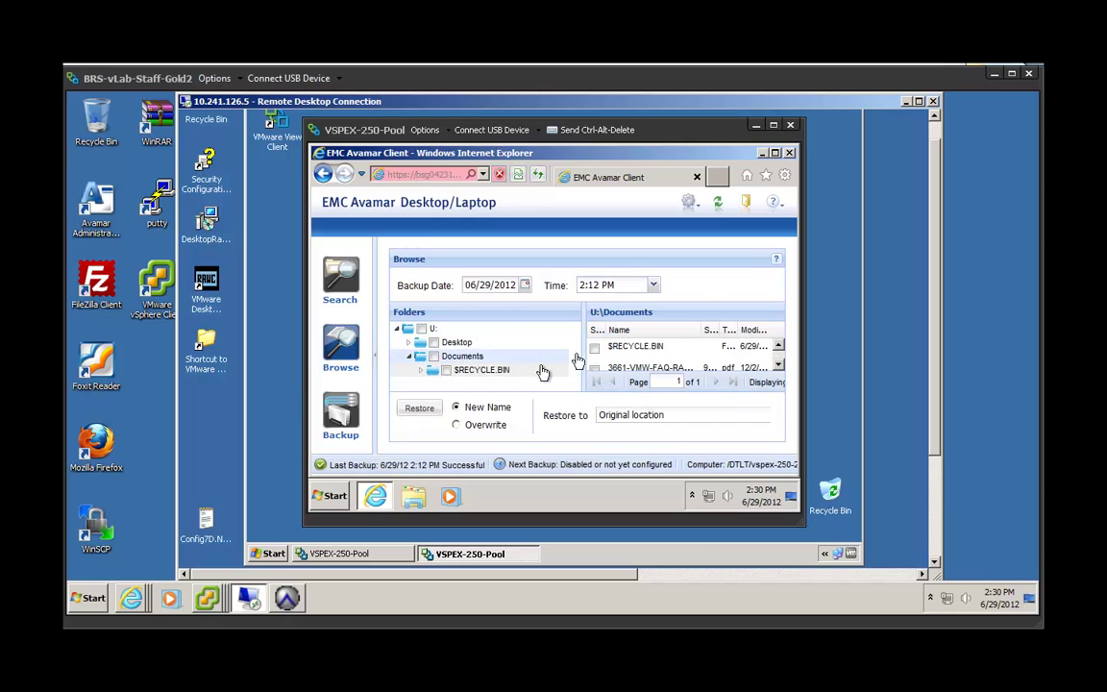
{"action": "left_click", "coordinate": [777, 365]}
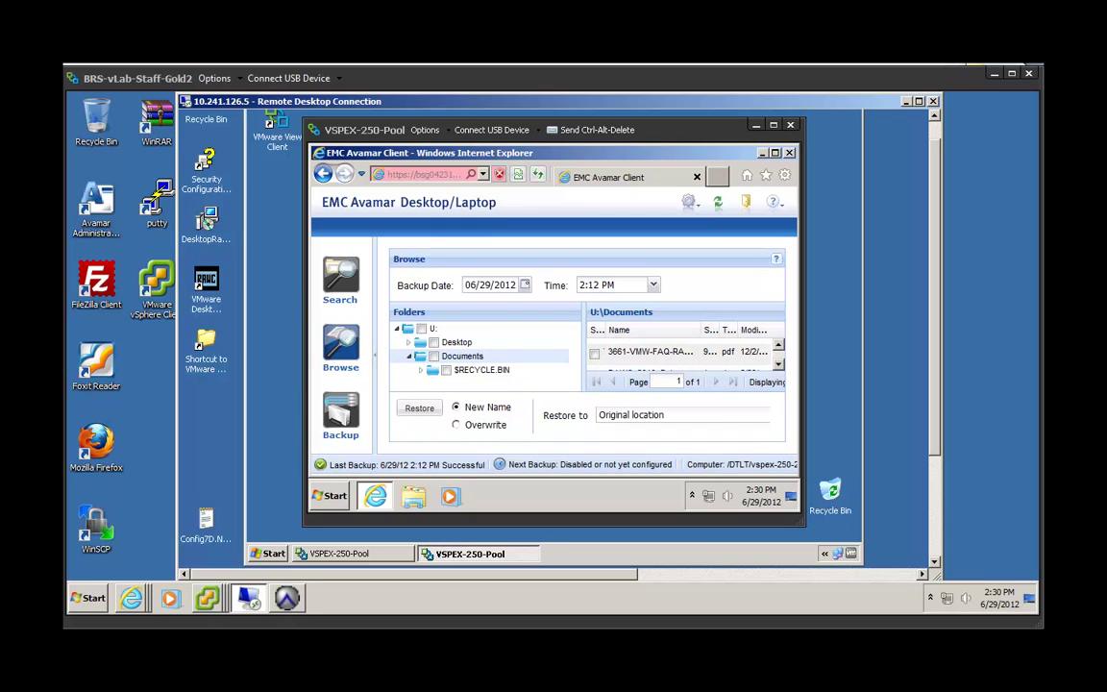
{"action": "left_click", "coordinate": [595, 355]}
{"action": "left_click", "coordinate": [779, 369]}
{"action": "left_click", "coordinate": [778, 370]}
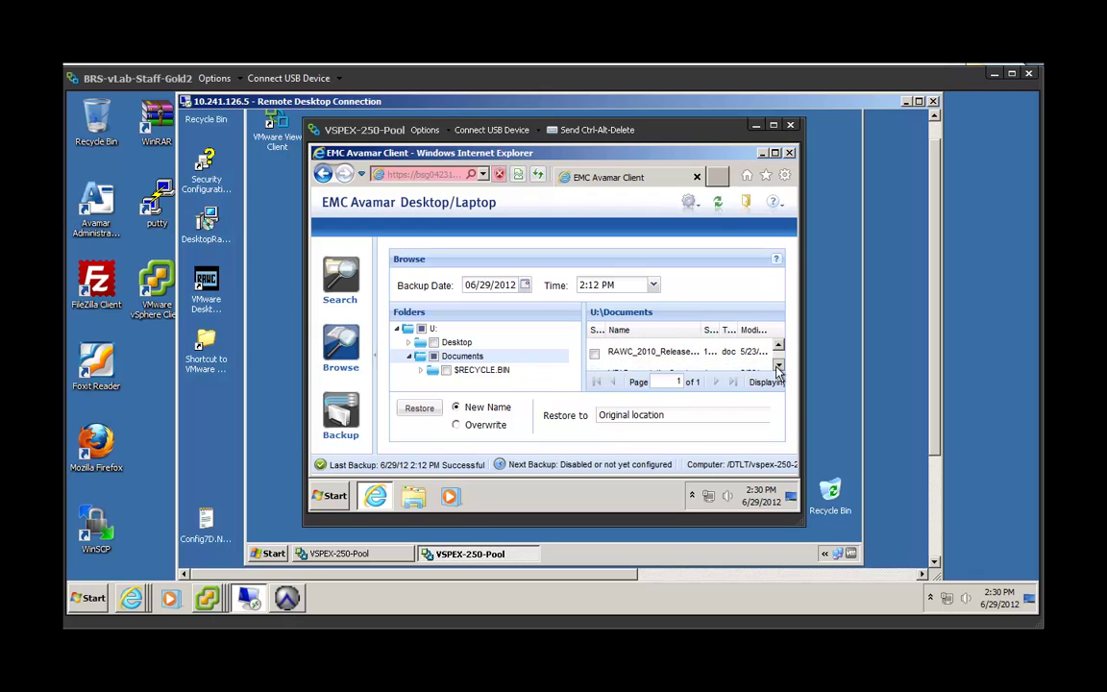
{"action": "left_click", "coordinate": [595, 343]}
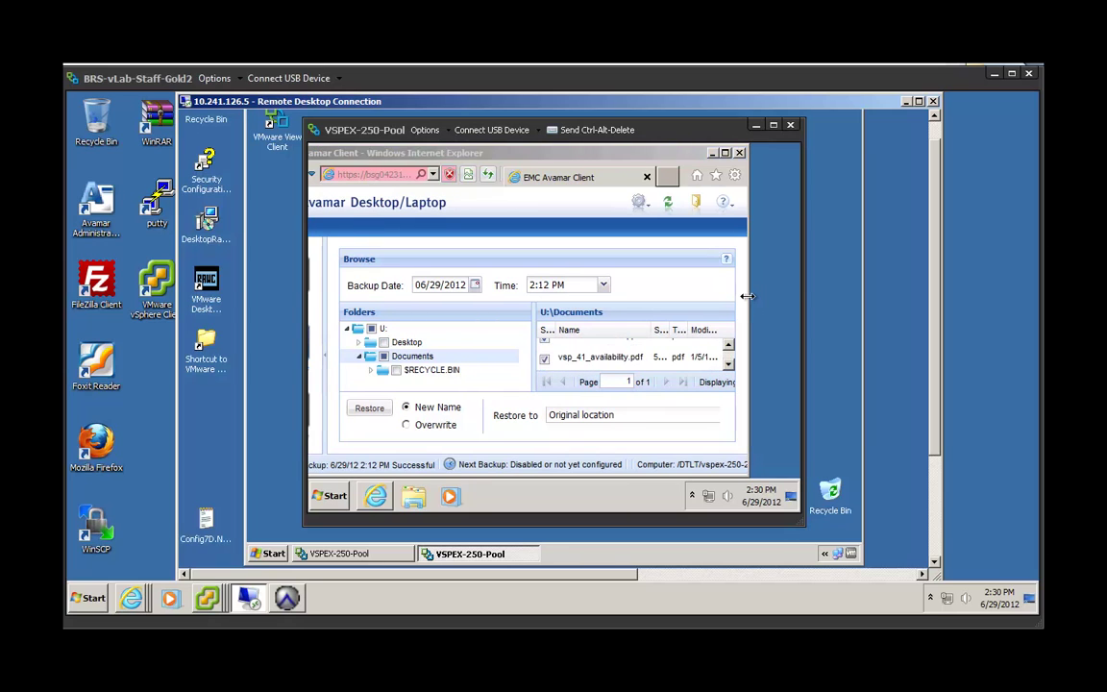
Resize the browser window to show the full page and restore the checked files
{"action": "left_click_drag", "start_coordinate": [740, 298], "coordinate": [783, 298]}
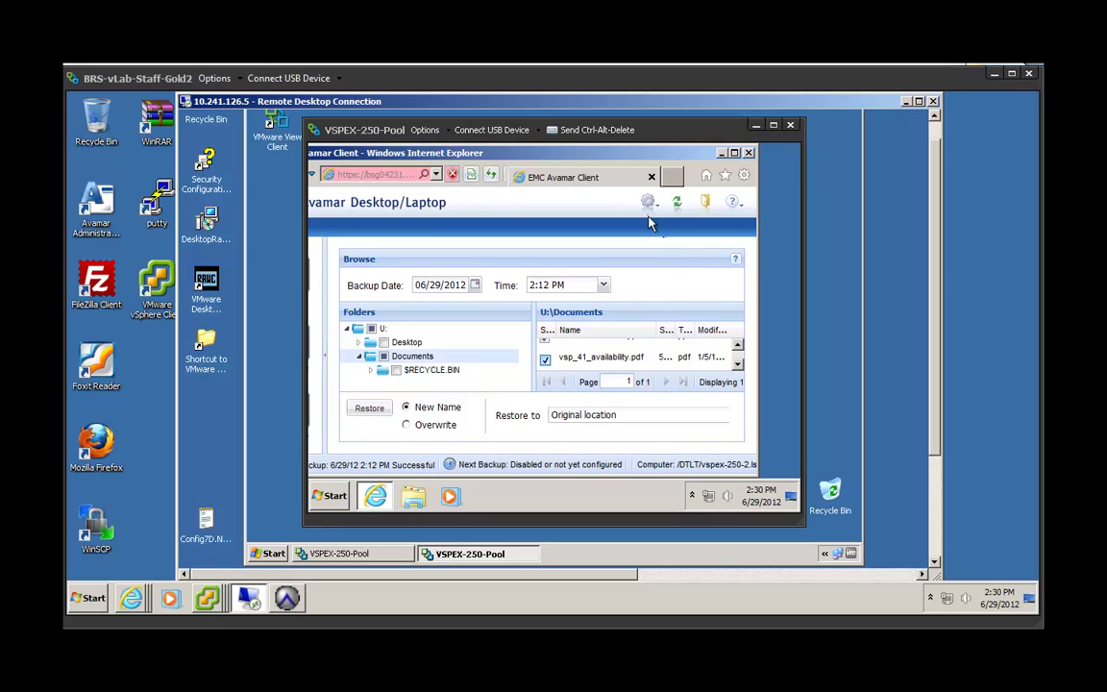
{"action": "left_click_drag", "start_coordinate": [617, 166], "coordinate": [661, 167]}
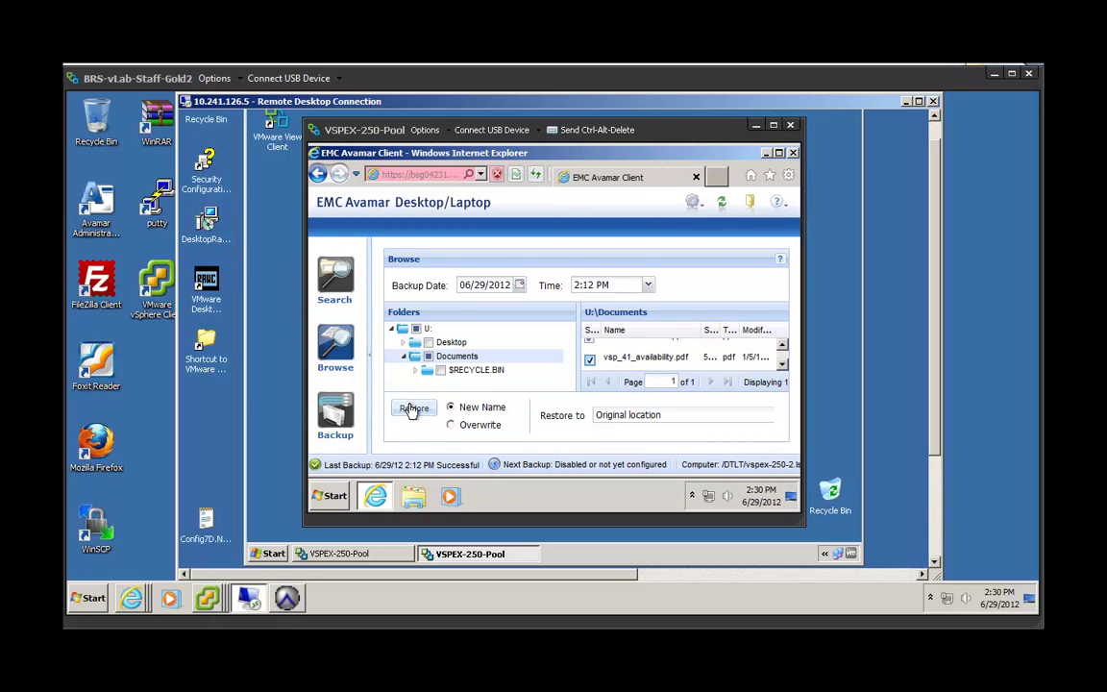
{"action": "left_click", "coordinate": [414, 409]}
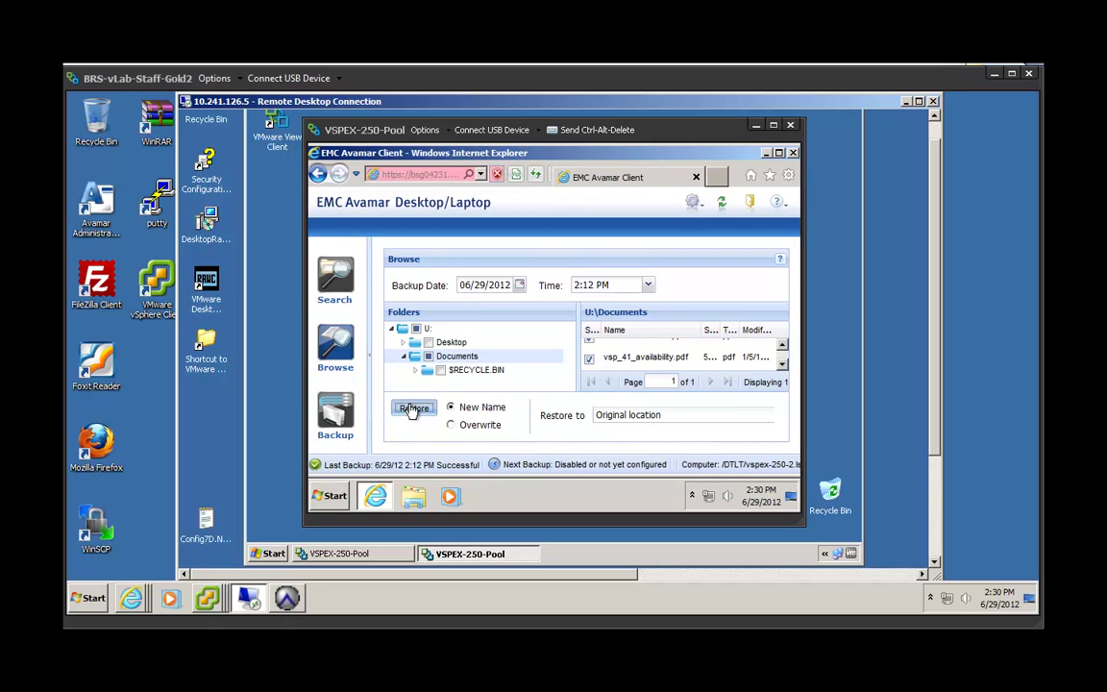
Confirm the four restored files appear in the user's Documents folder on the View desktop
{"action": "left_click", "coordinate": [329, 495]}
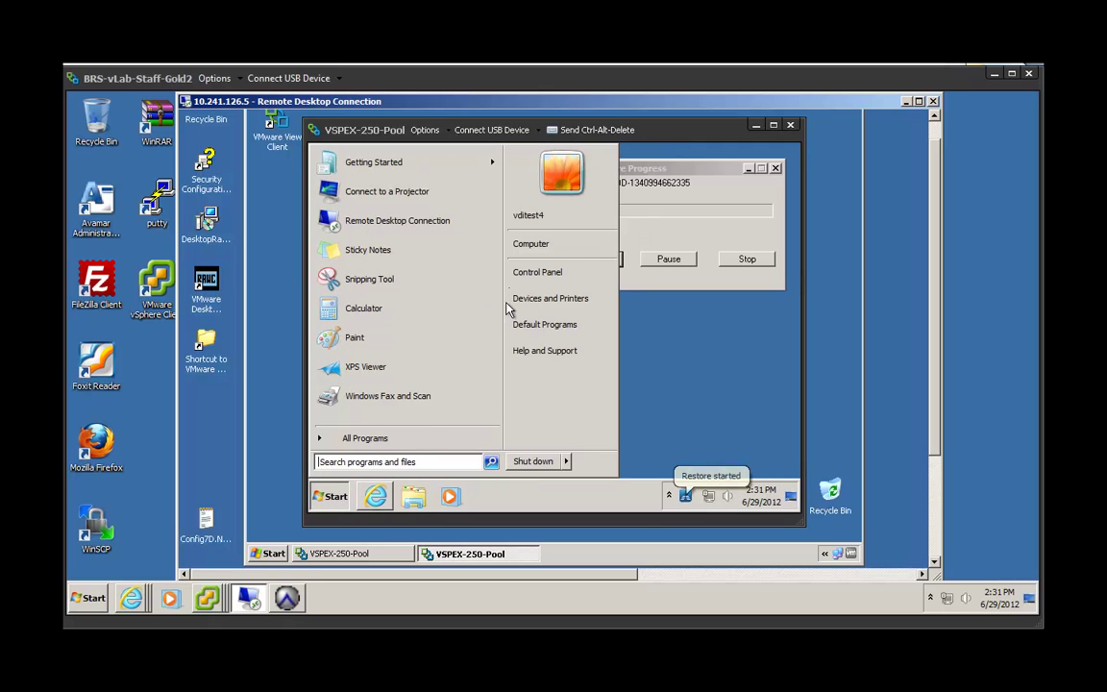
{"action": "left_click", "coordinate": [529, 215]}
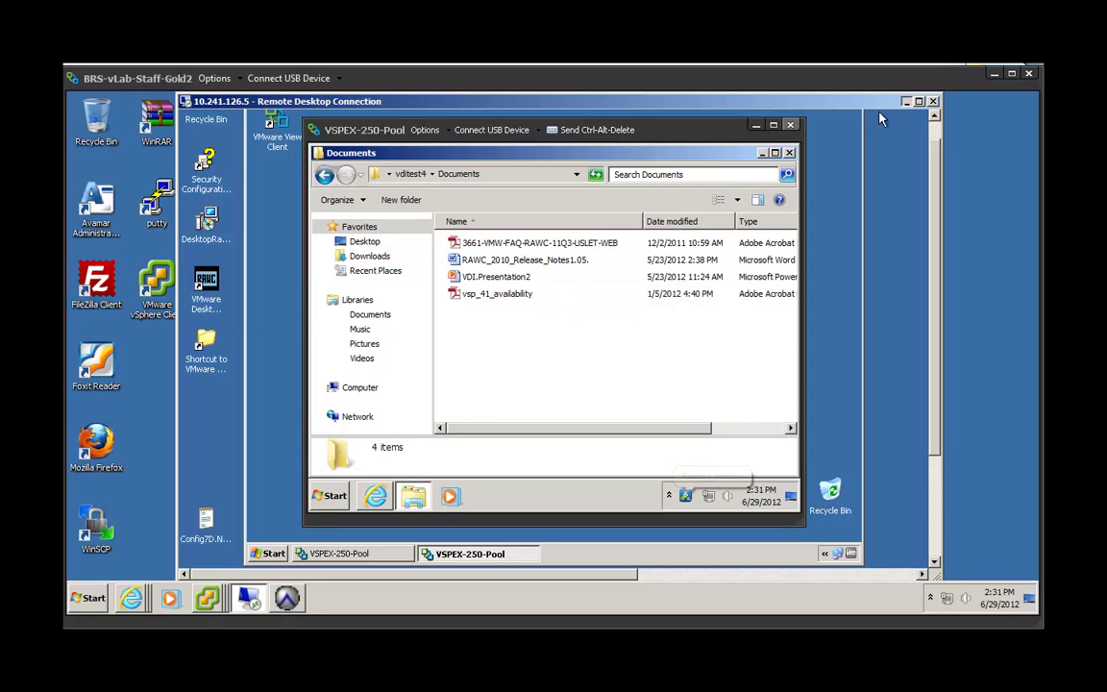
{"action": "left_click", "coordinate": [905, 100]}
Show the Activity Monitor listing the completed 14:31 and 14:14 Restore sessions
{"action": "left_click", "coordinate": [288, 597]}
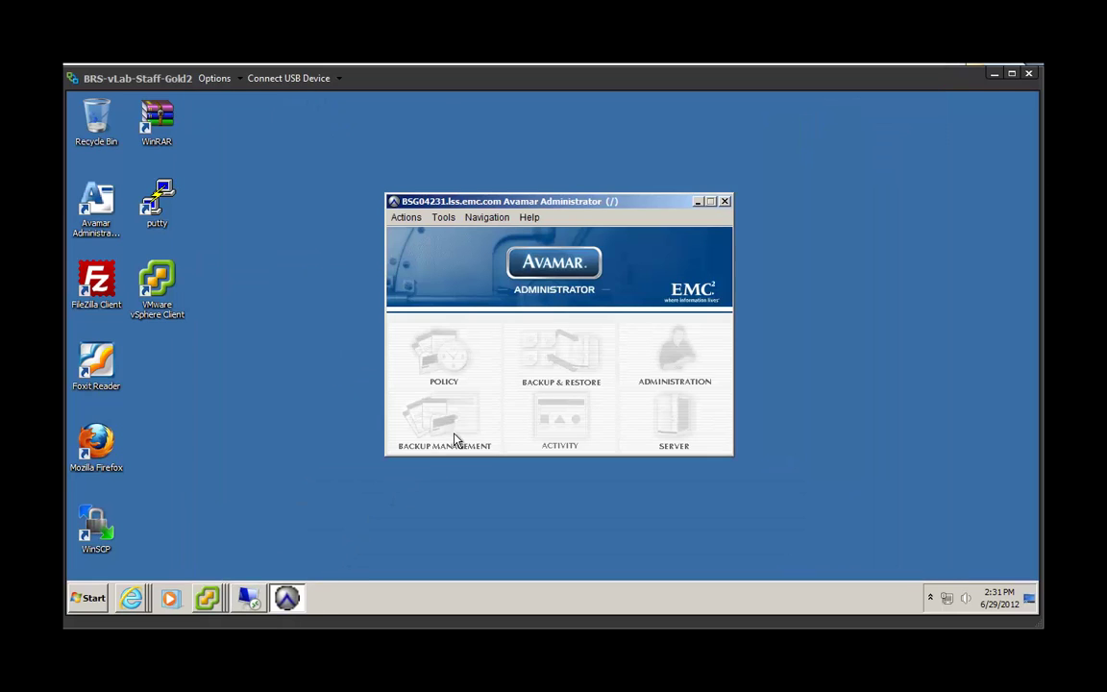
{"action": "left_click", "coordinate": [558, 423]}
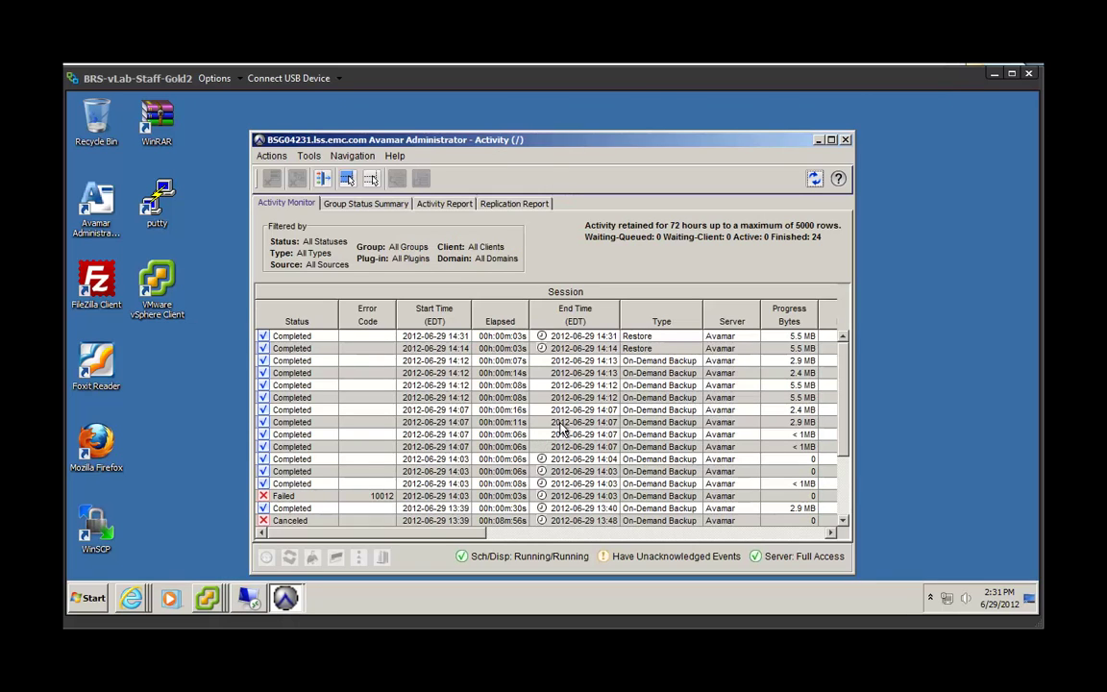